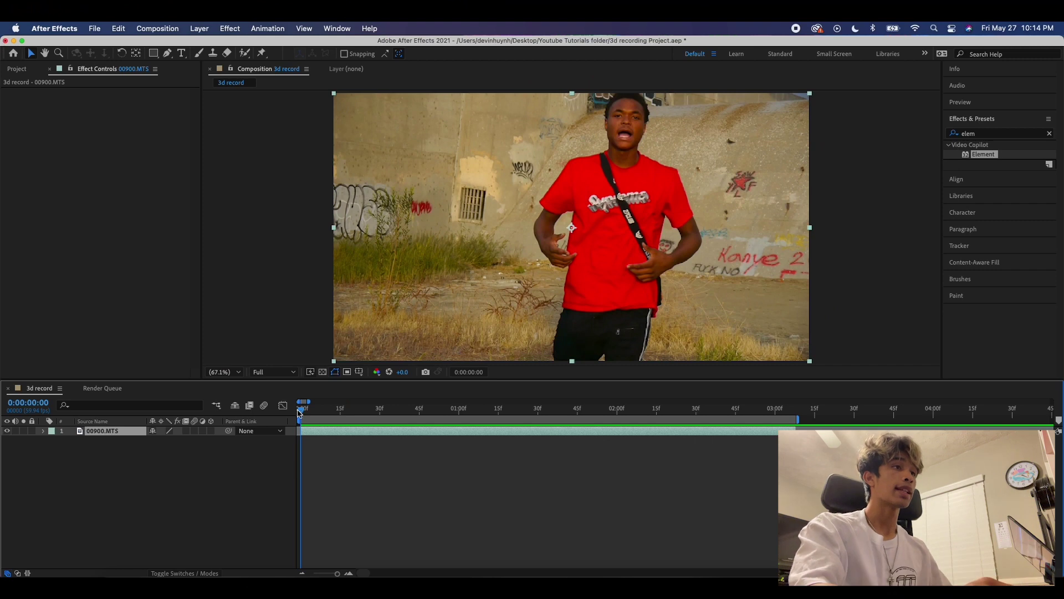
- Scrub through and play back the 00900.MTS clip to review its camera movement
mouse_move(298, 411)
mouse_down()
mouse_move(511, 410)
mouse_move(310, 423)
mouse_up()
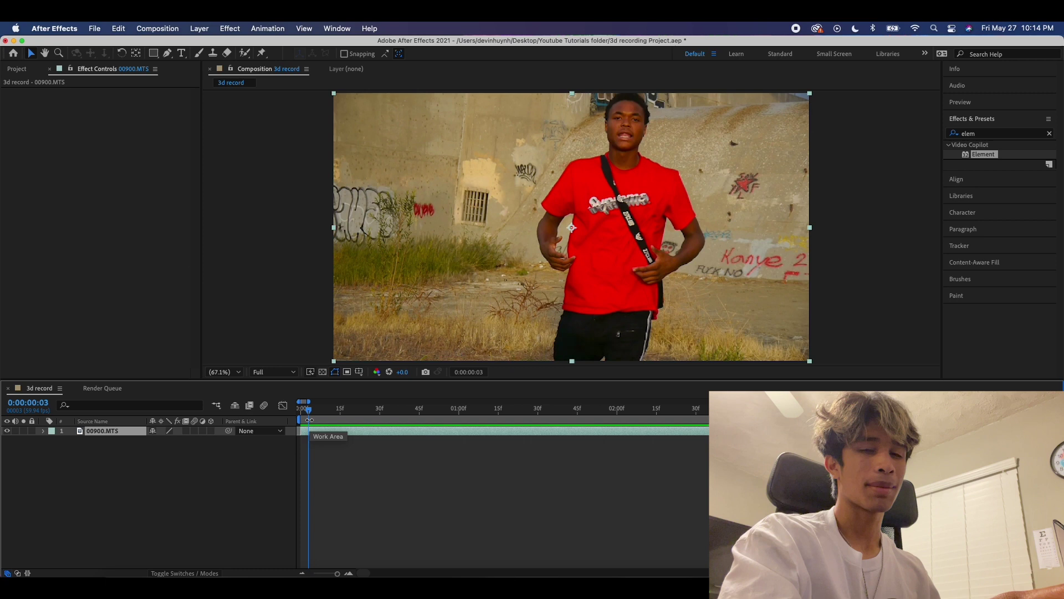
drag(308, 413, 295, 434)
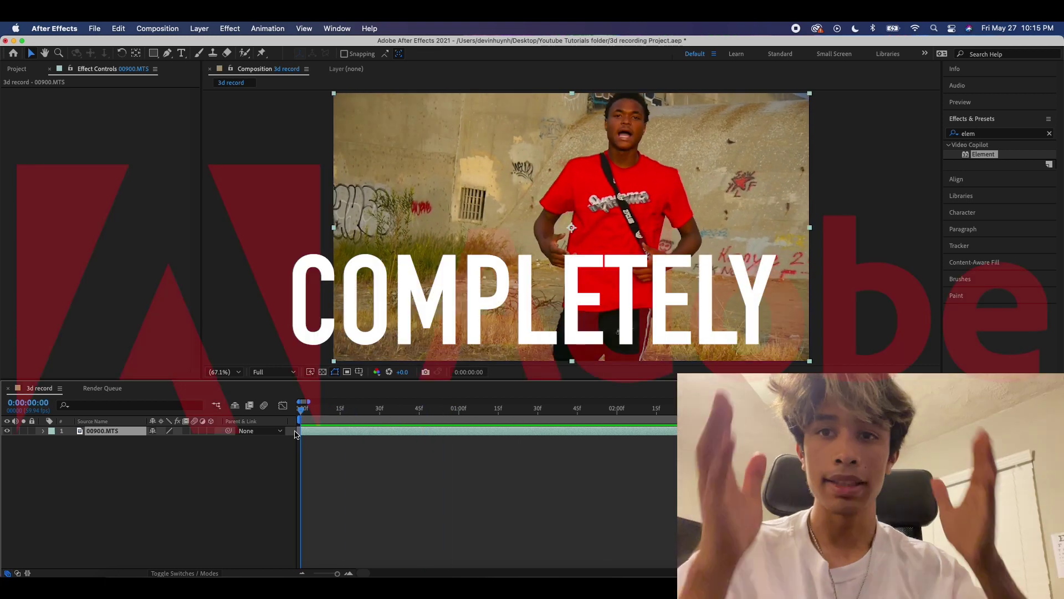
drag(301, 412, 330, 420)
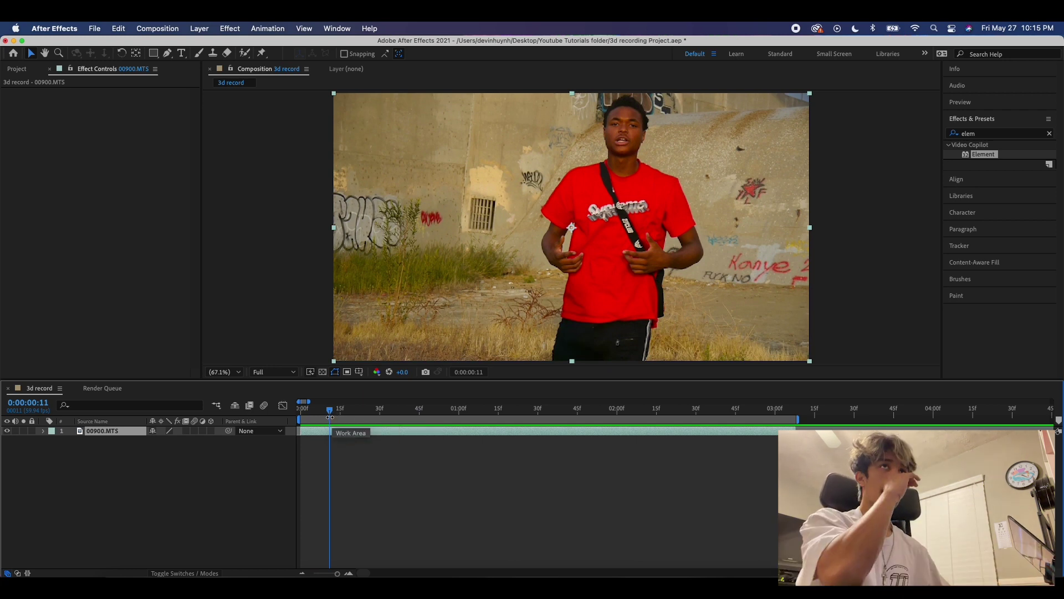
drag(330, 417, 796, 428)
key(space)
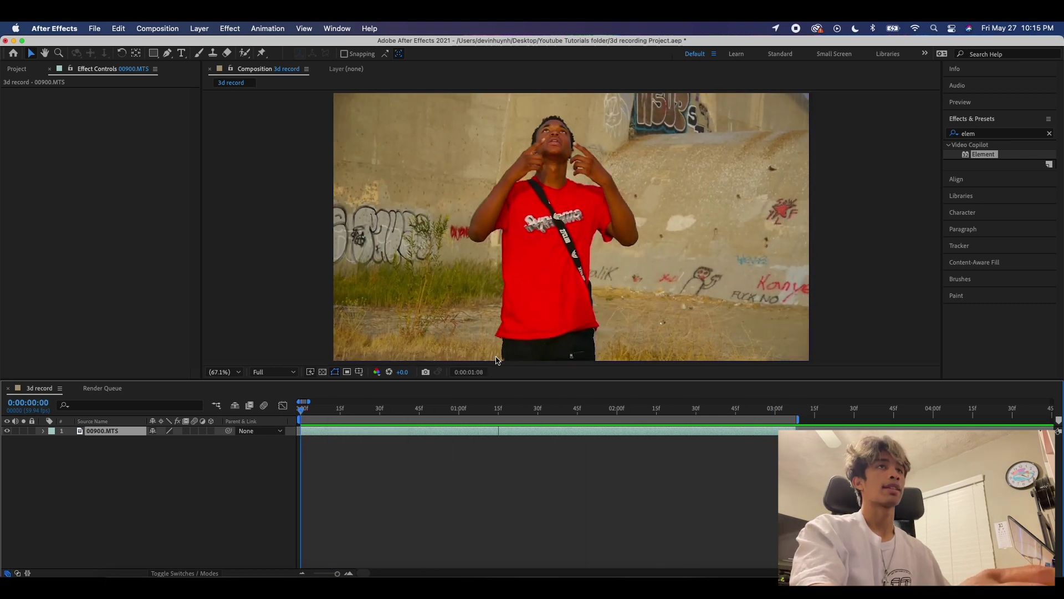
key(space)
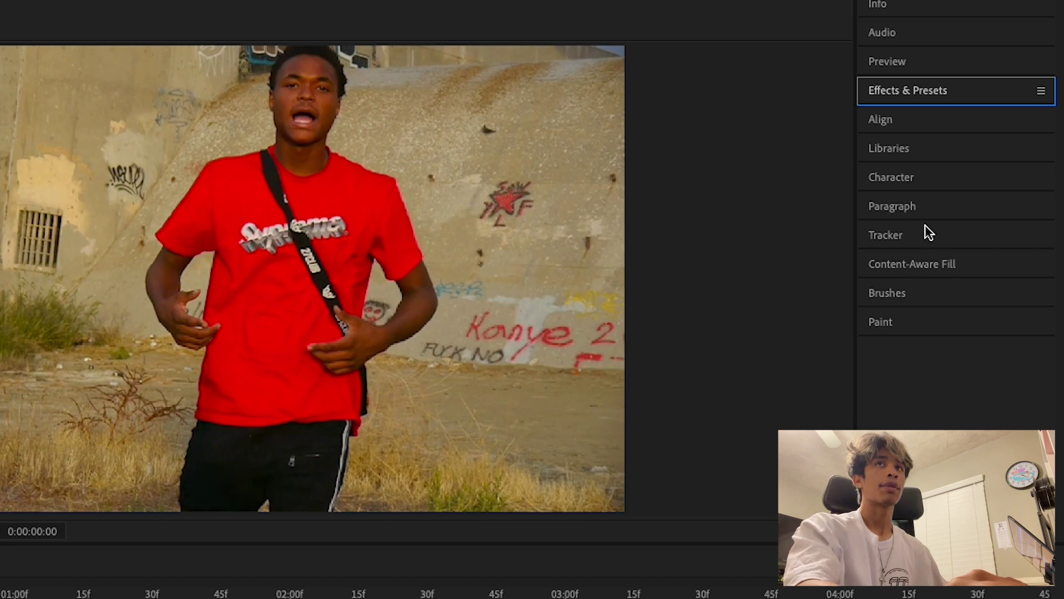
- Run the 3D camera track on the 00900.MTS layer
click(927, 233)
click(369, 28)
click(369, 29)
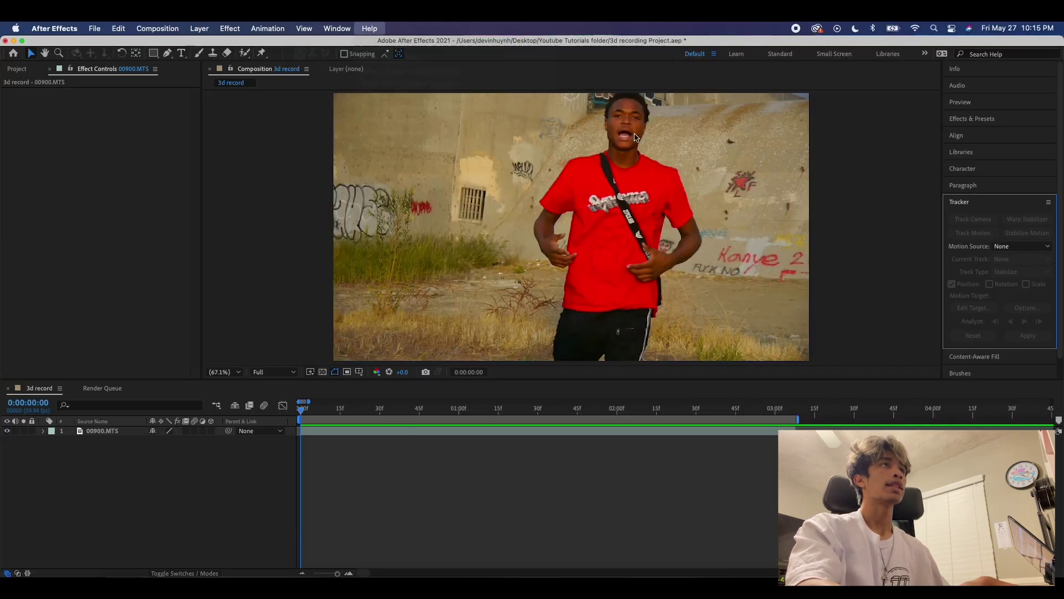
click(336, 29)
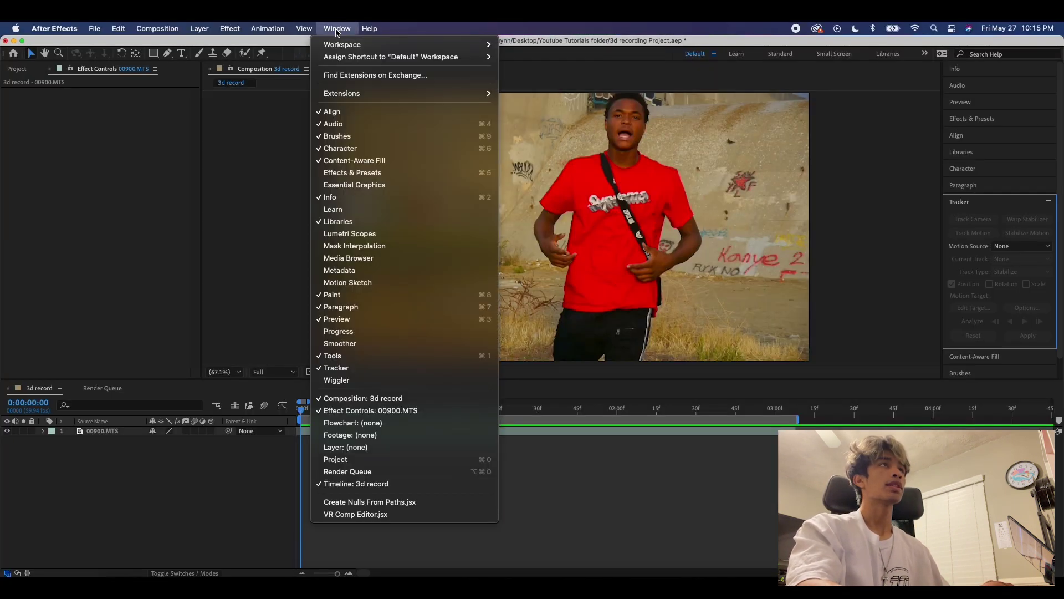
mouse_move(344, 47)
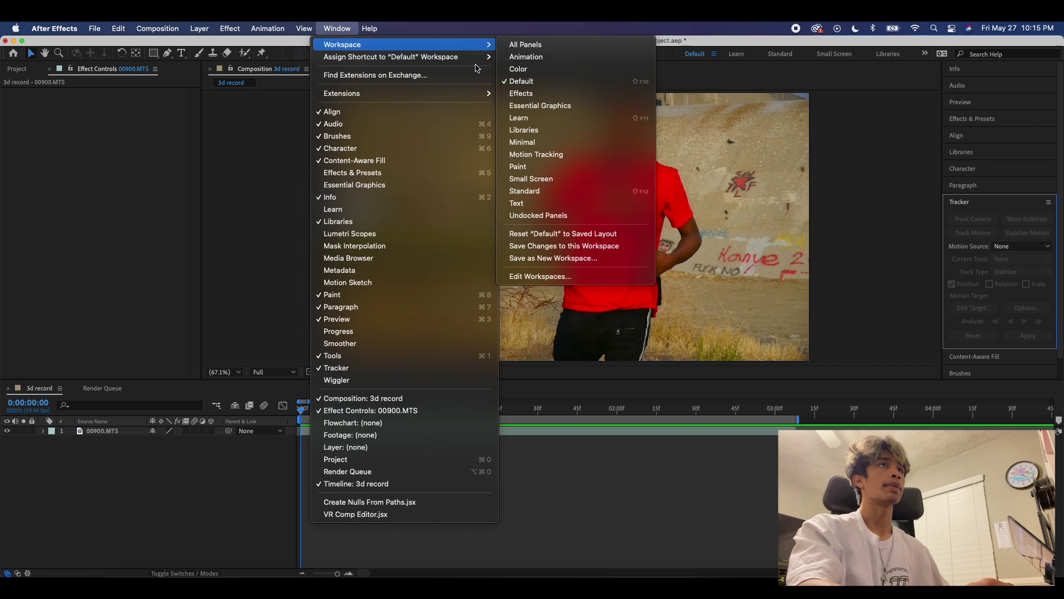
click(916, 150)
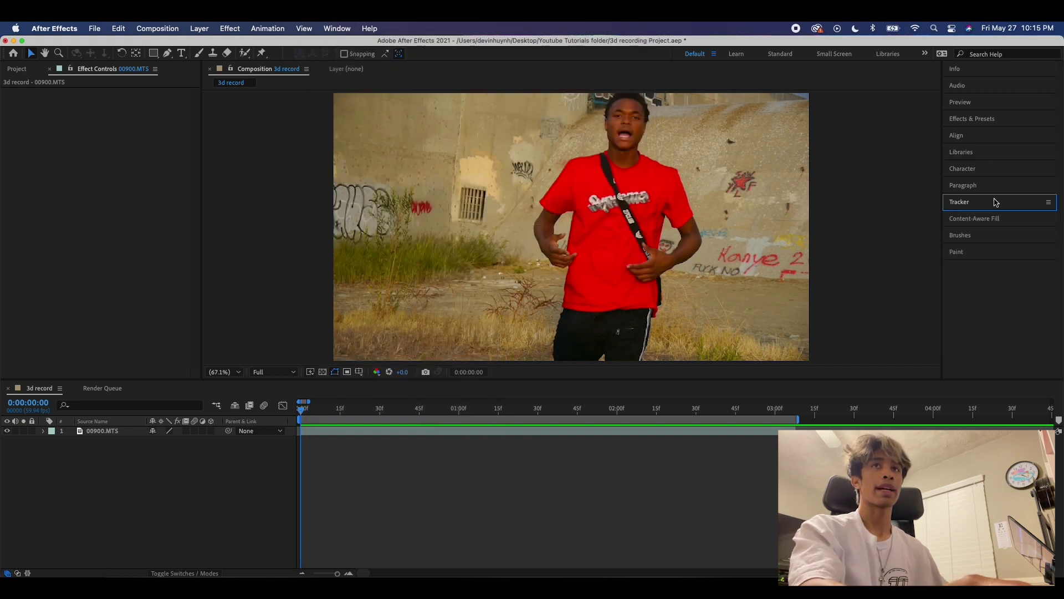
click(97, 432)
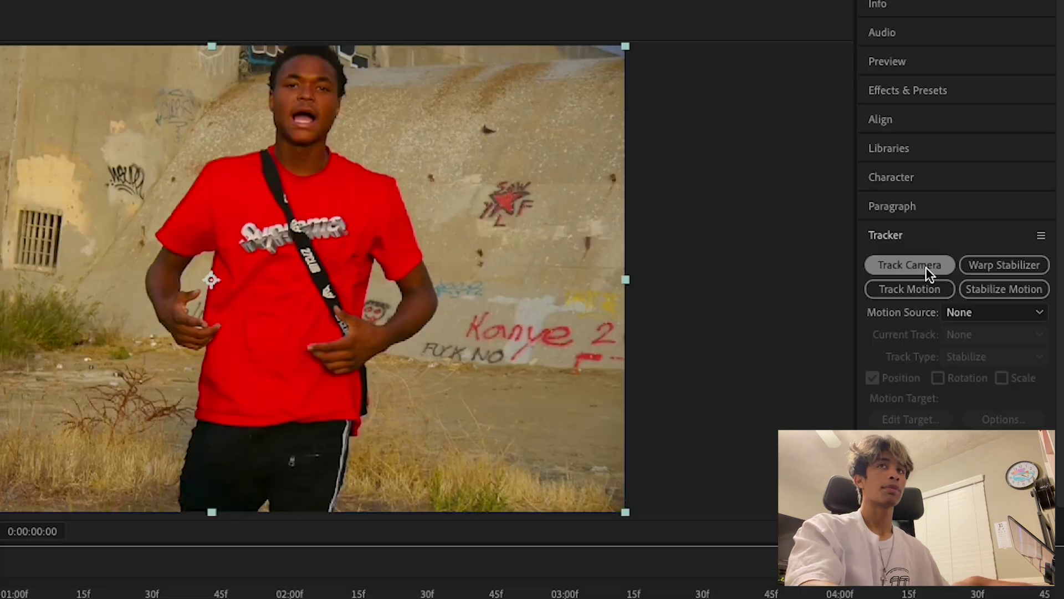
click(981, 222)
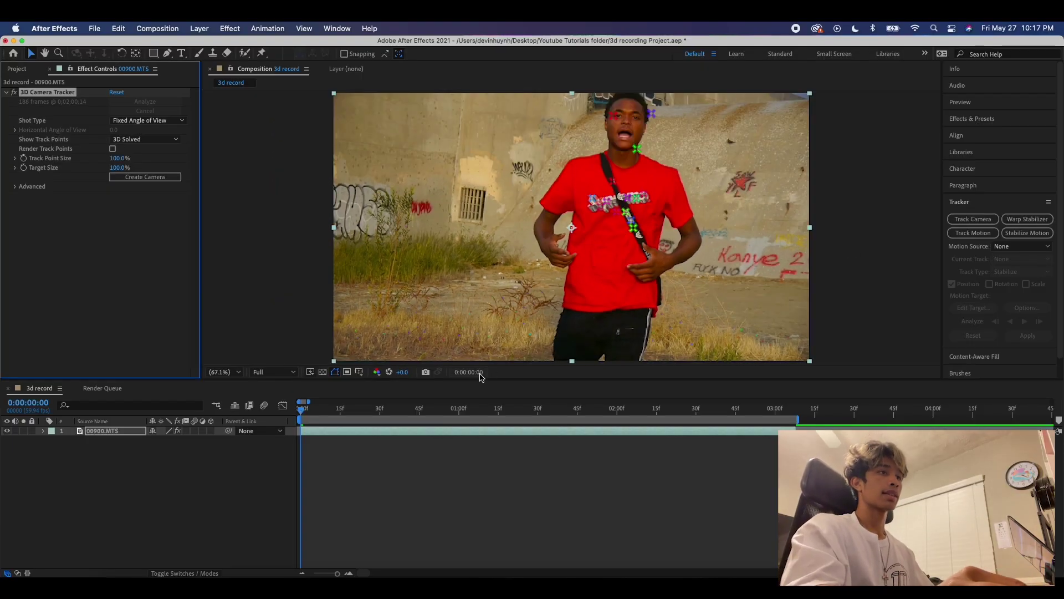
- Set the 3D Camera Tracker's track point size to 518% and review the solved points throughout the clip
key(space)
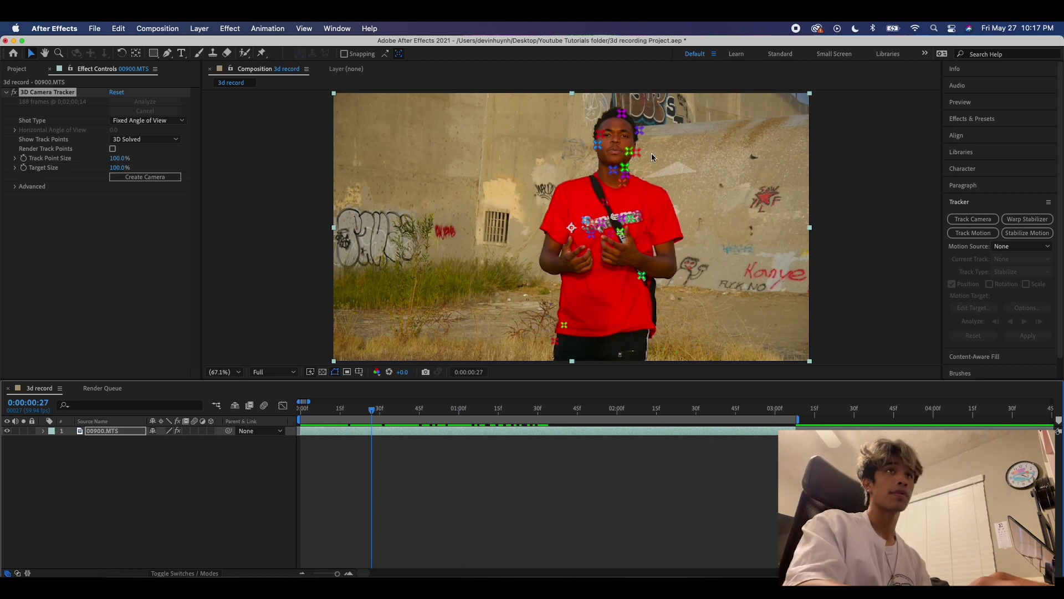
mouse_move(371, 412)
mouse_down()
mouse_move(570, 410)
mouse_move(376, 408)
mouse_up()
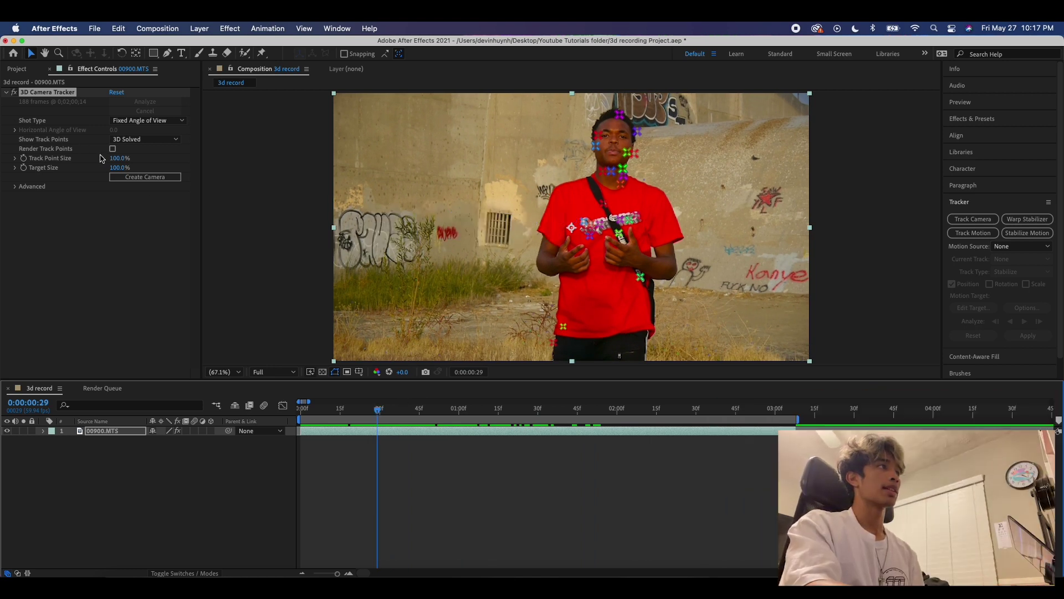
drag(112, 160, 357, 170)
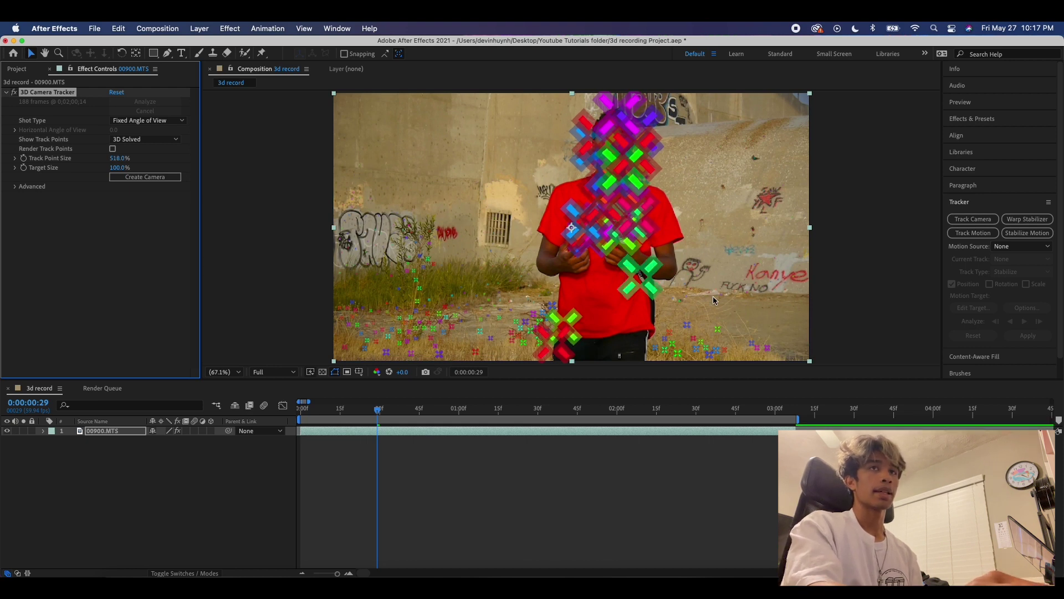
key(space)
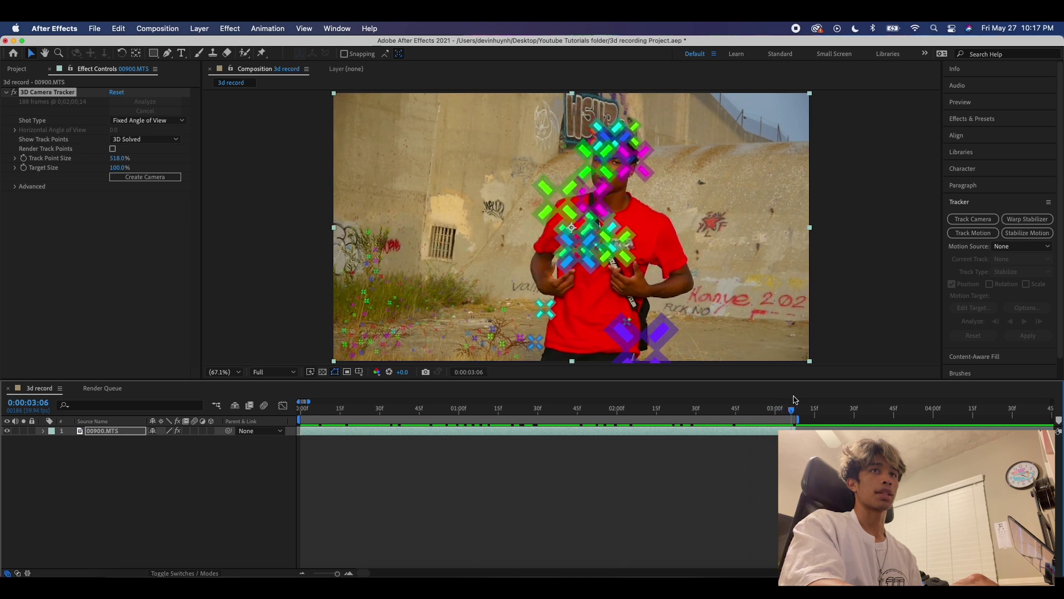
click(733, 399)
drag(733, 399, 693, 408)
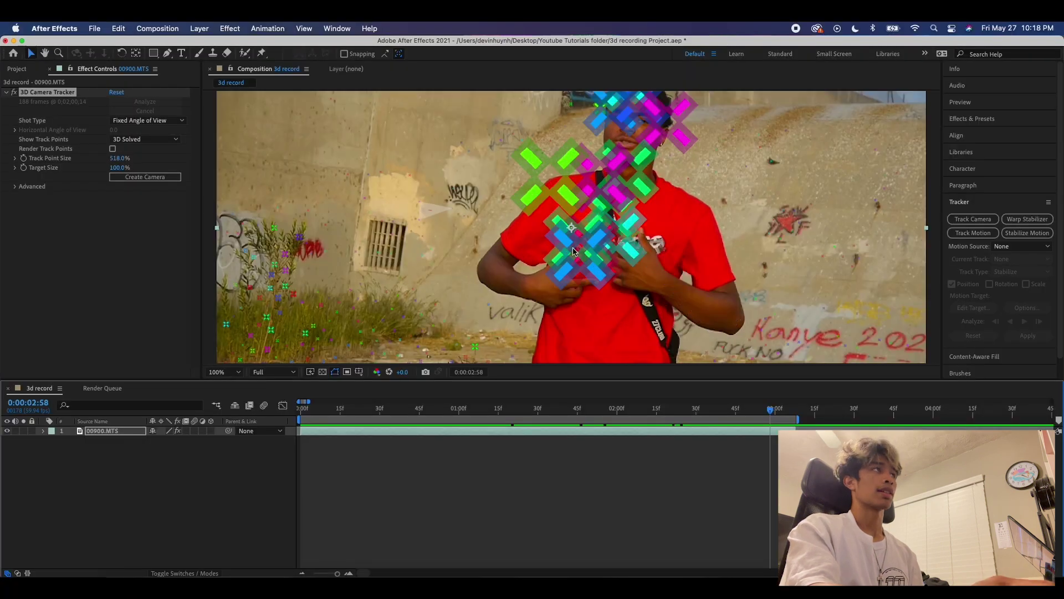
- Create a null and camera at 0:00:01:49 from the track points around the K of the red wall graffiti
scroll(574, 252, up, 2)
drag(937, 360, 672, 203)
drag(762, 413, 587, 410)
click(33, 55)
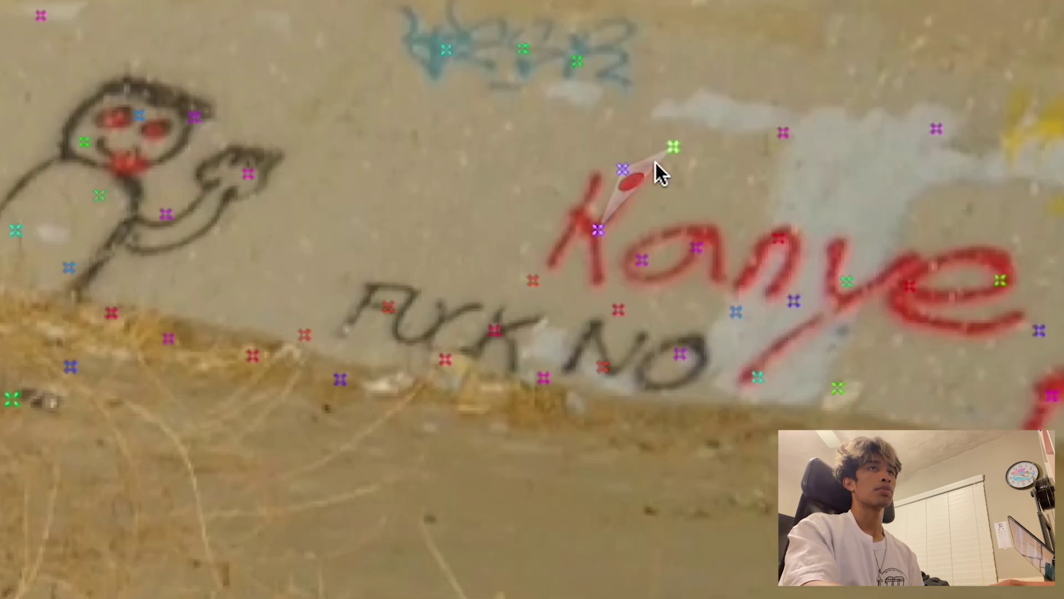
right_click(632, 178)
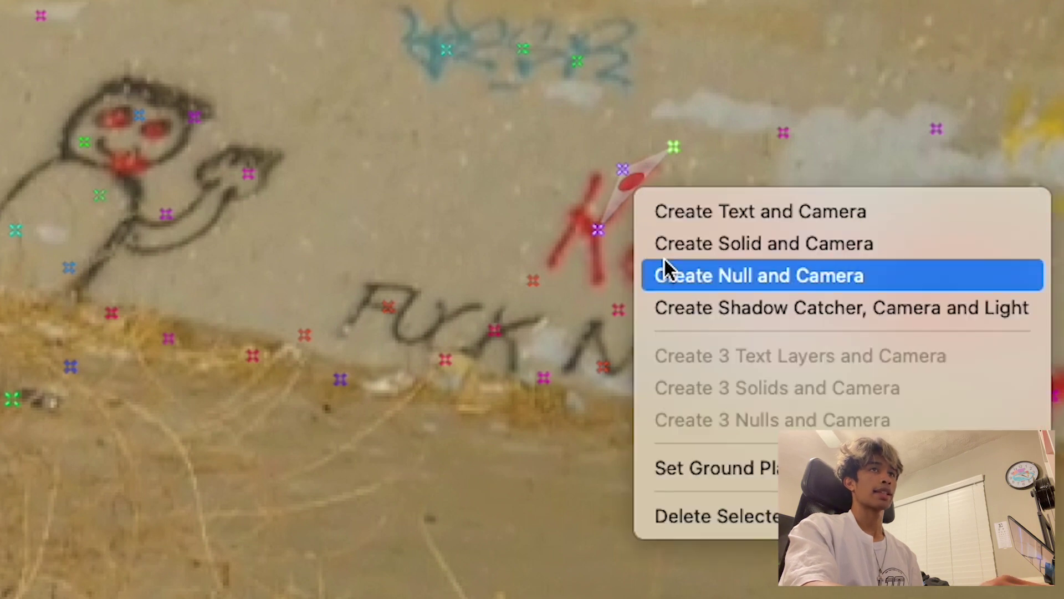
click(661, 274)
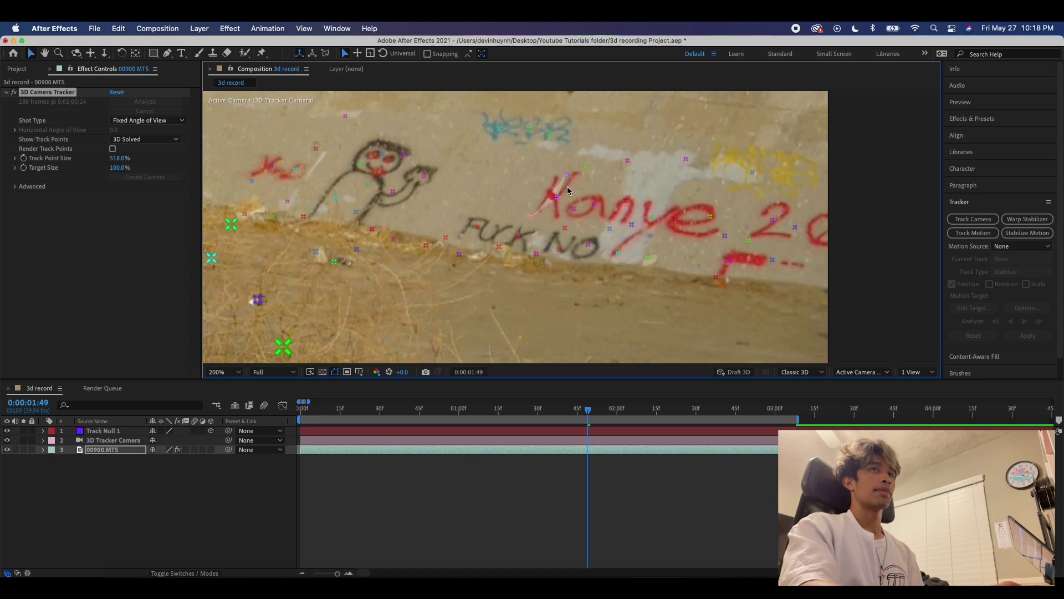
- Fit the composition in the viewer and add a new solid named "3d Objs"
scroll(620, 363, down, 1)
scroll(574, 244, down, 2)
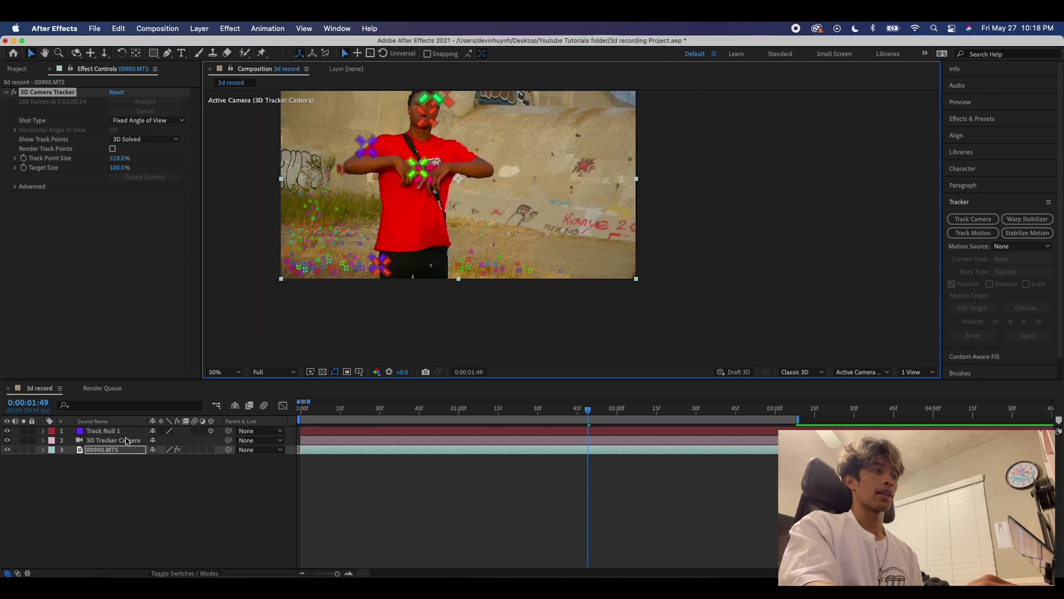
click(227, 372)
click(231, 382)
right_click(146, 481)
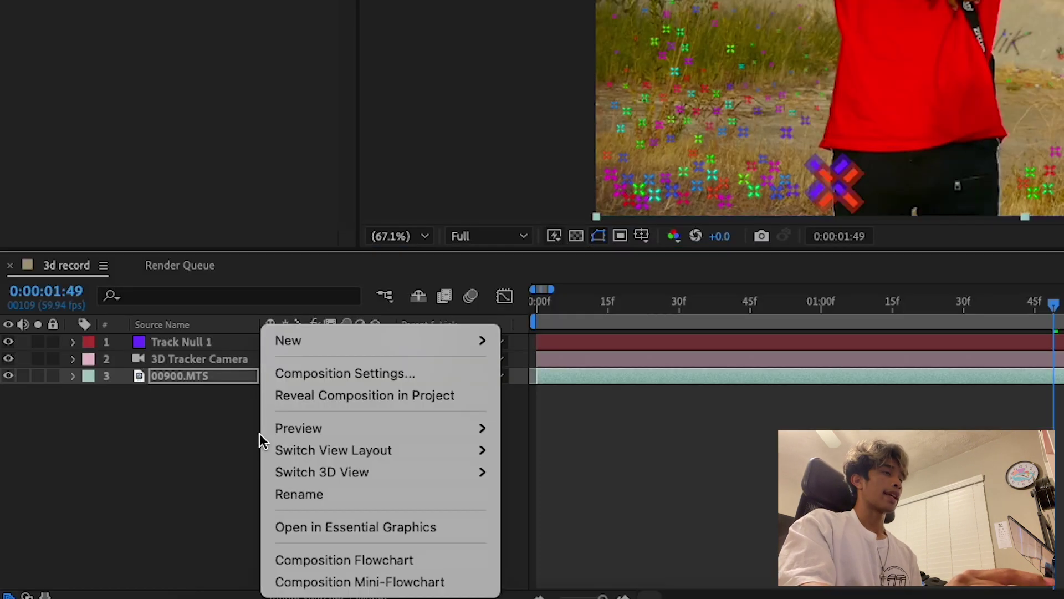
mouse_move(362, 340)
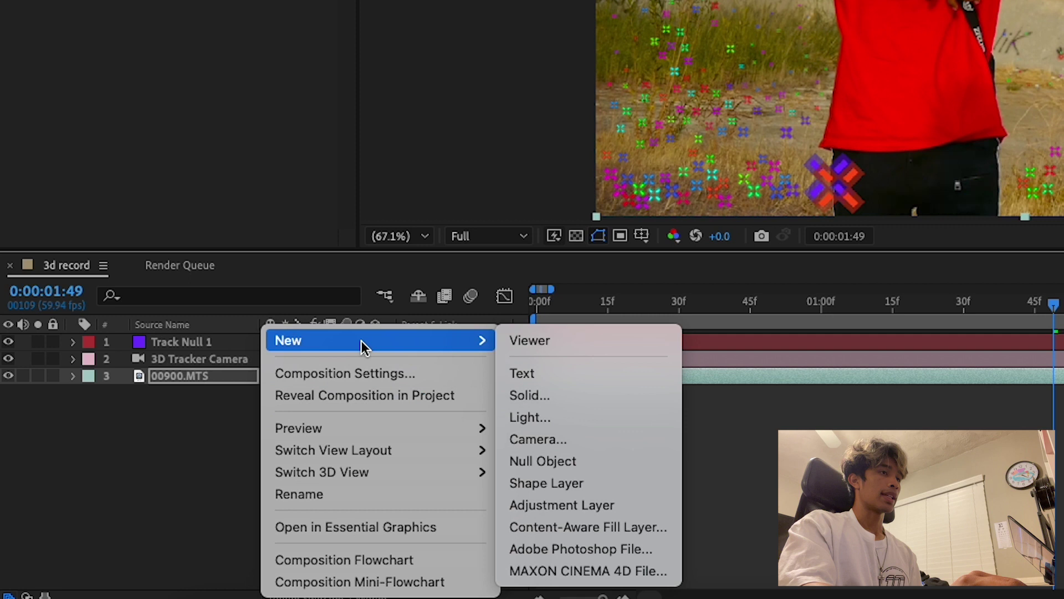
click(553, 395)
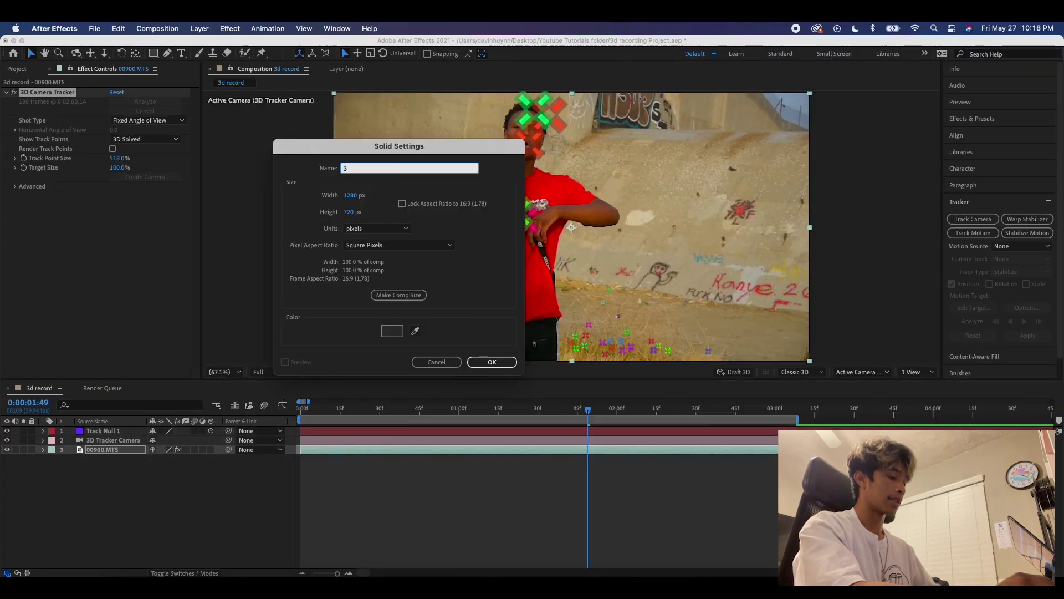
text(3d Objs)
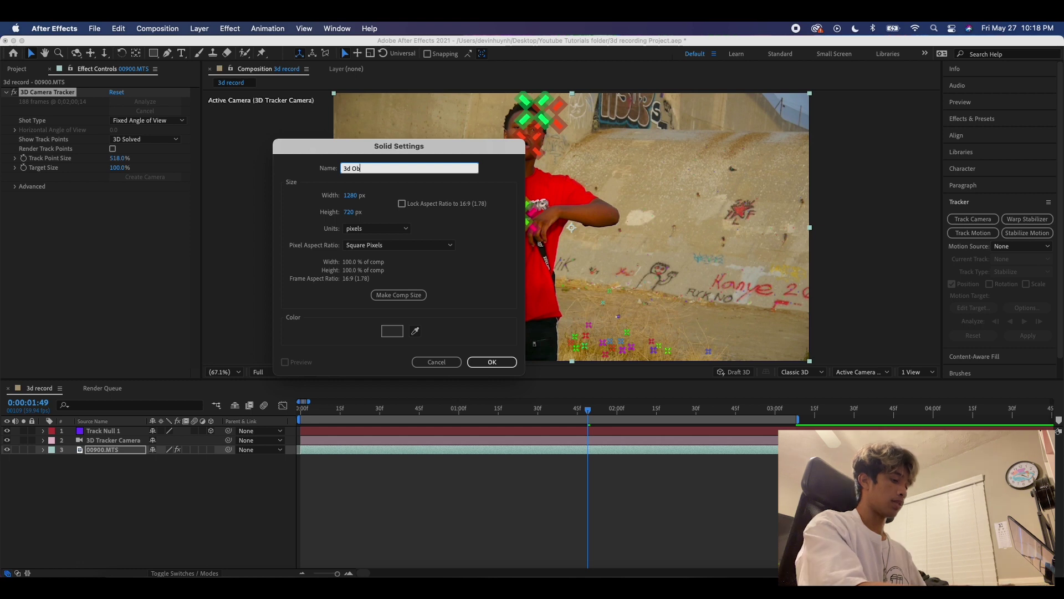
click(488, 361)
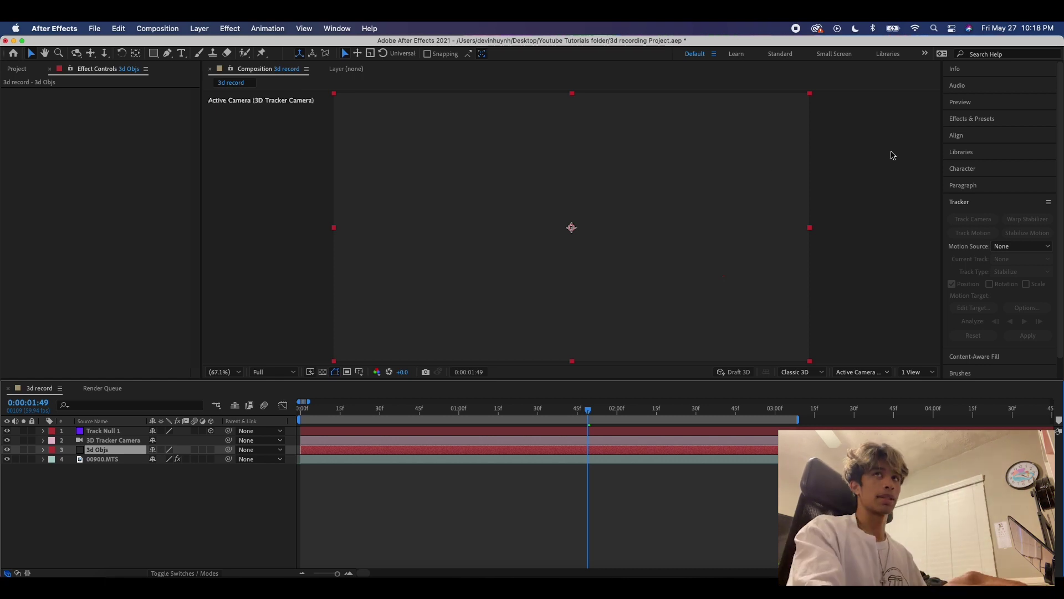
- Find the Video Copilot Element effect and apply it to the 3d Objs solid
click(980, 203)
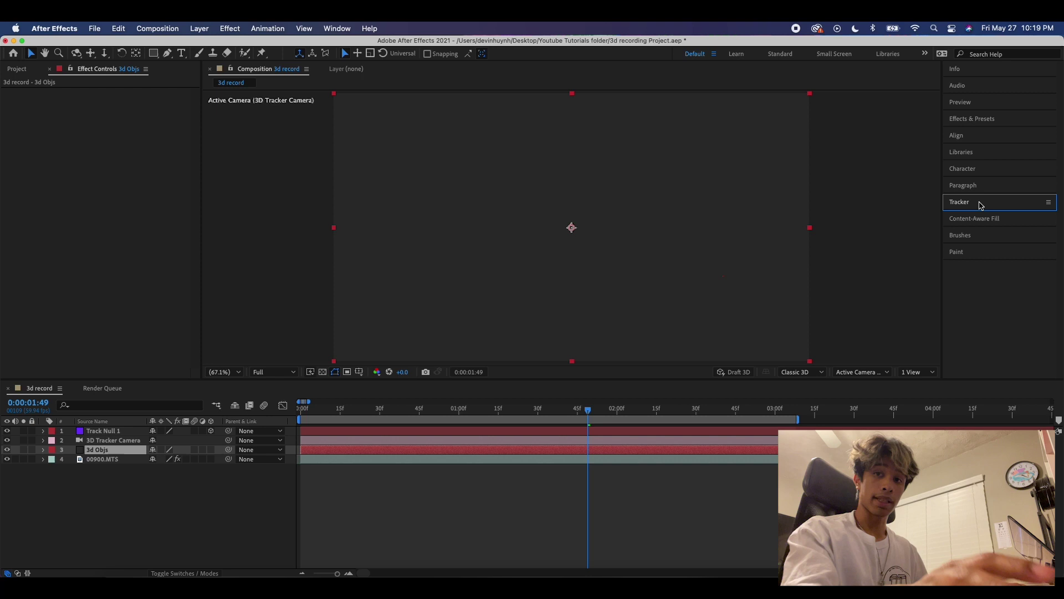
click(994, 121)
click(991, 134)
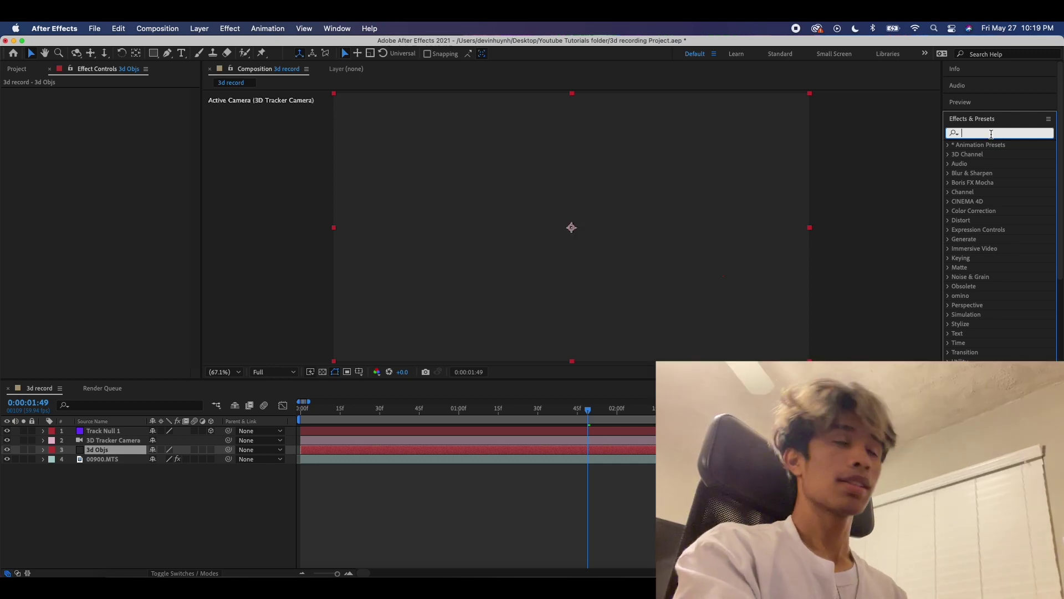
text(ele)
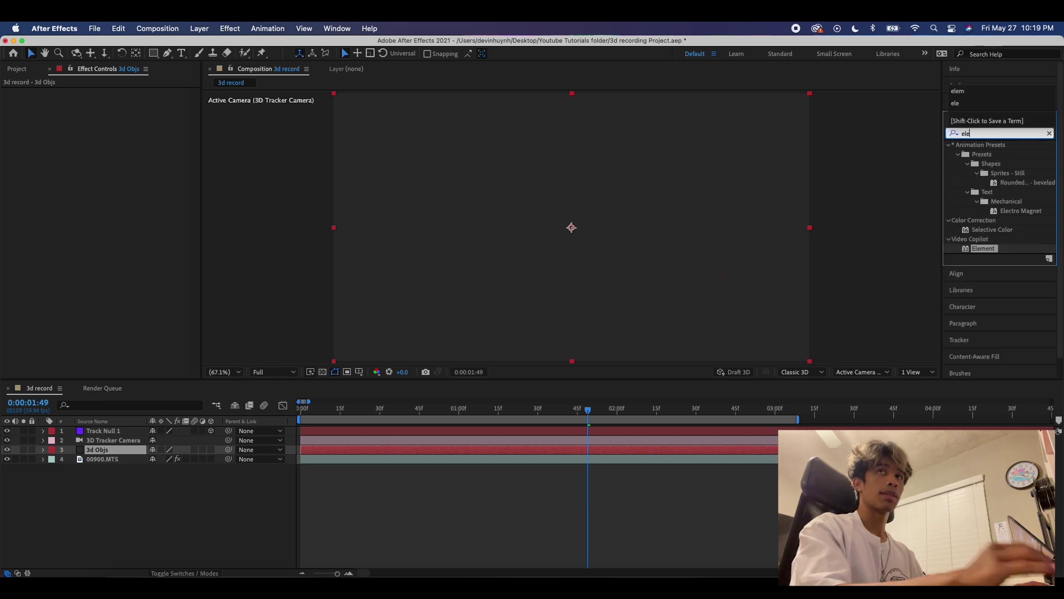
click(996, 252)
drag(786, 272, 127, 455)
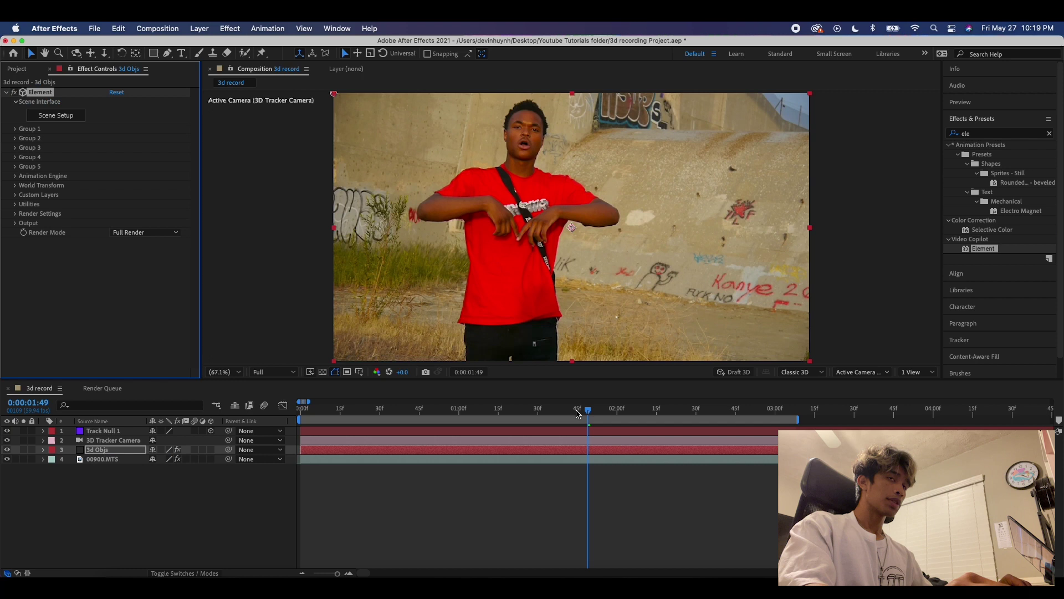
- Preview the composition, return the playhead to its start, and open Element's Scene Setup window, placing it beside the footage
click(309, 411)
key(space)
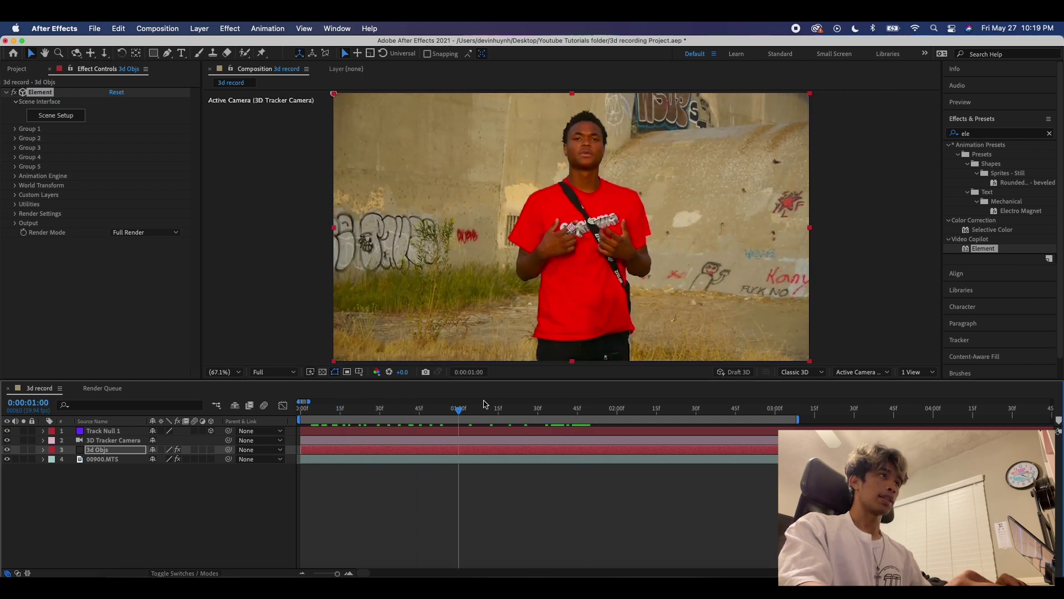
key(Home)
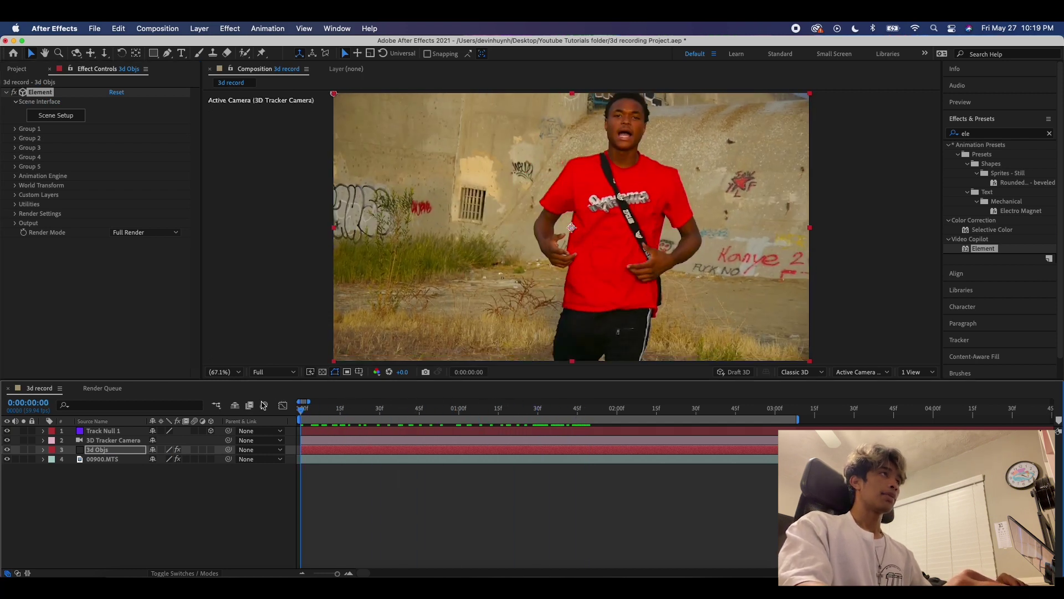
click(61, 116)
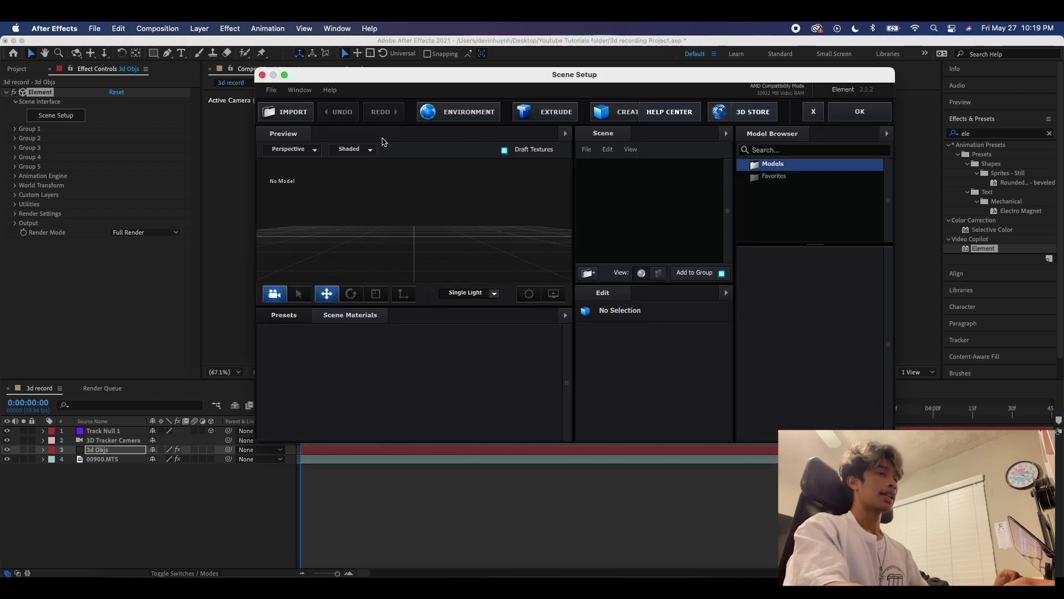
drag(431, 74, 393, 46)
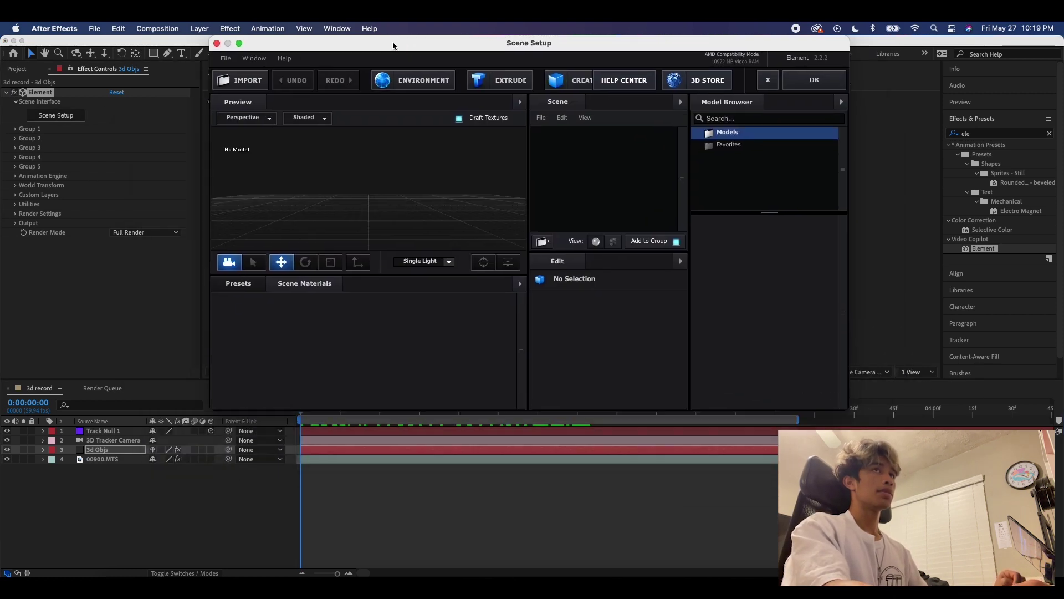
drag(370, 194, 354, 223)
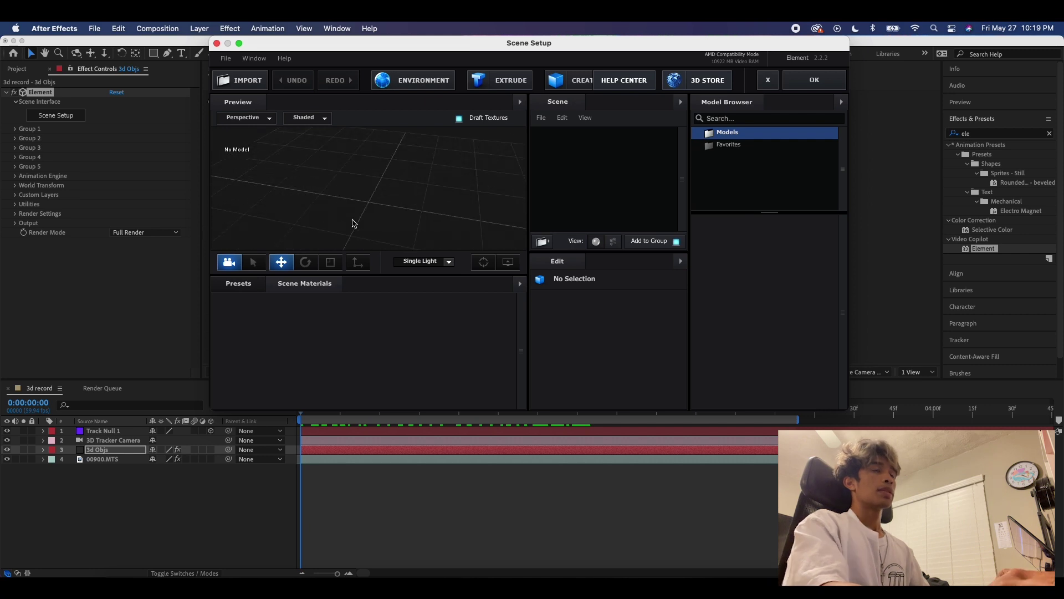
drag(552, 51, 924, 82)
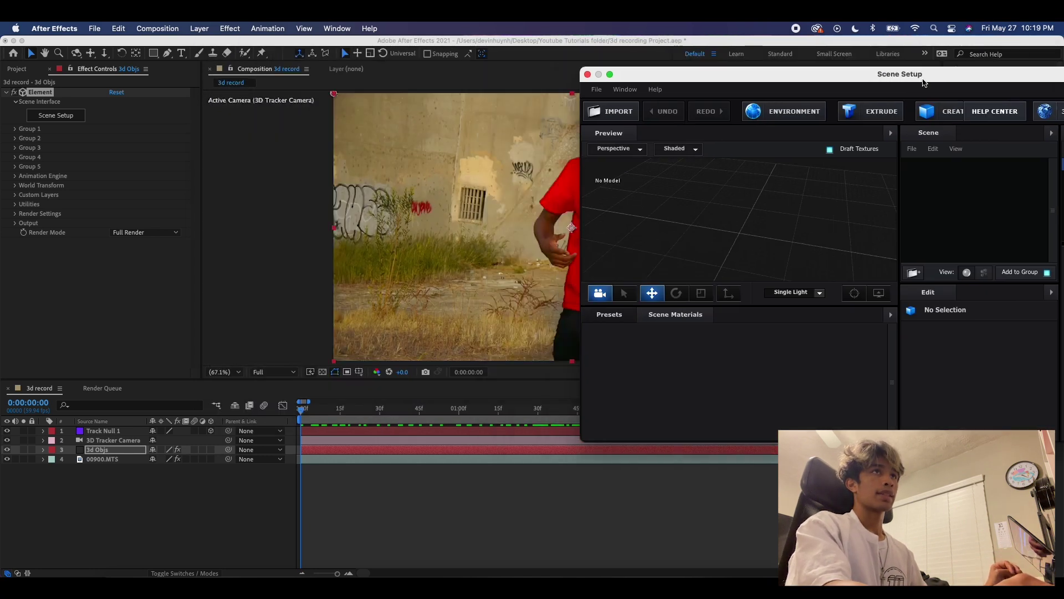
- Bring the whole Scene Setup window into view and import the rock model uploads_files_898927_rock.obj with auto-normals and Model Center alignment
drag(829, 75, 1063, 83)
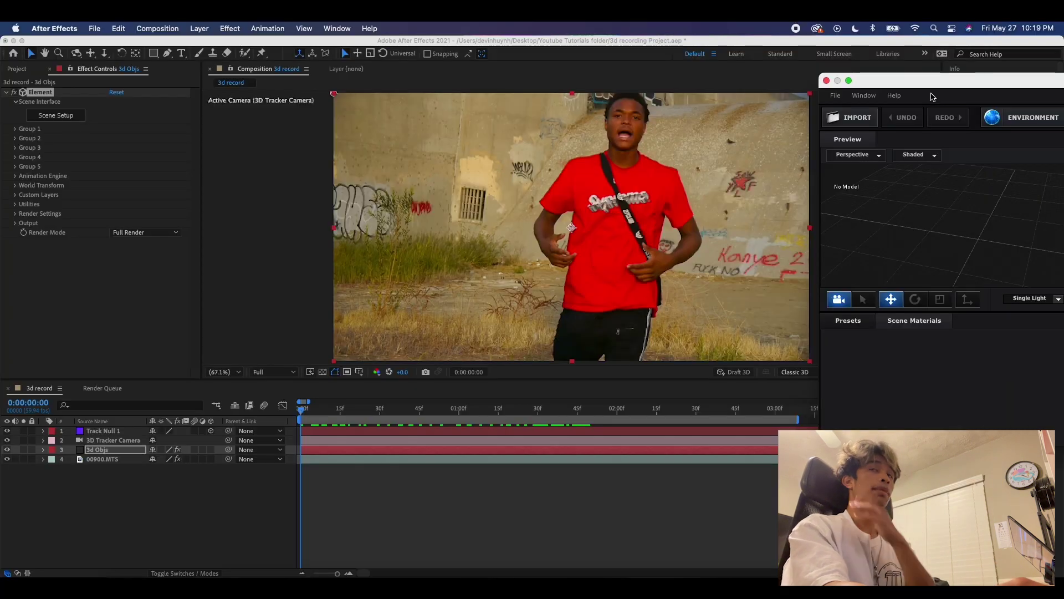
drag(925, 82, 305, 79)
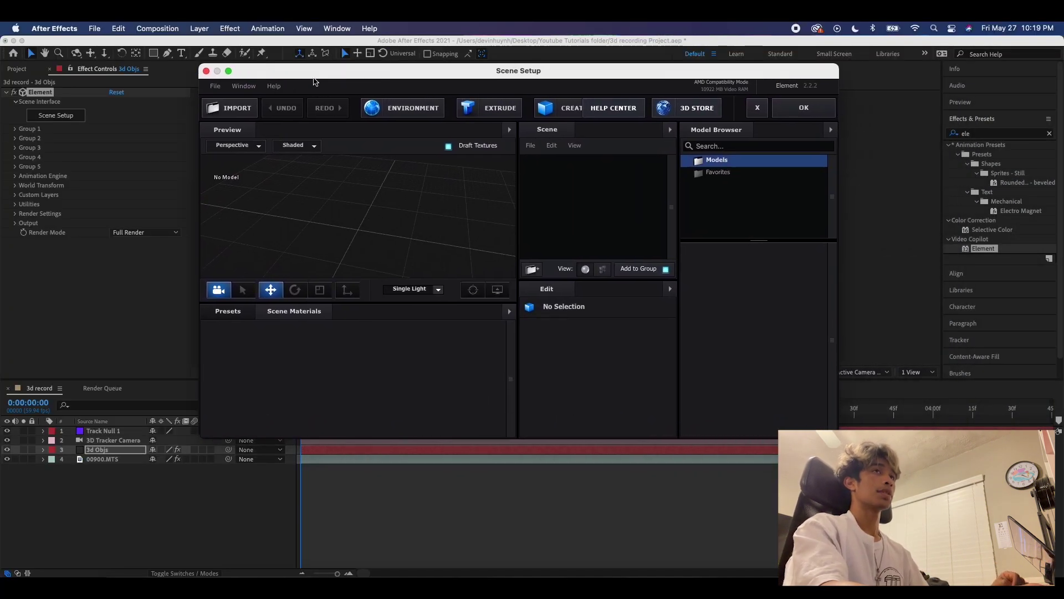
click(240, 111)
click(600, 118)
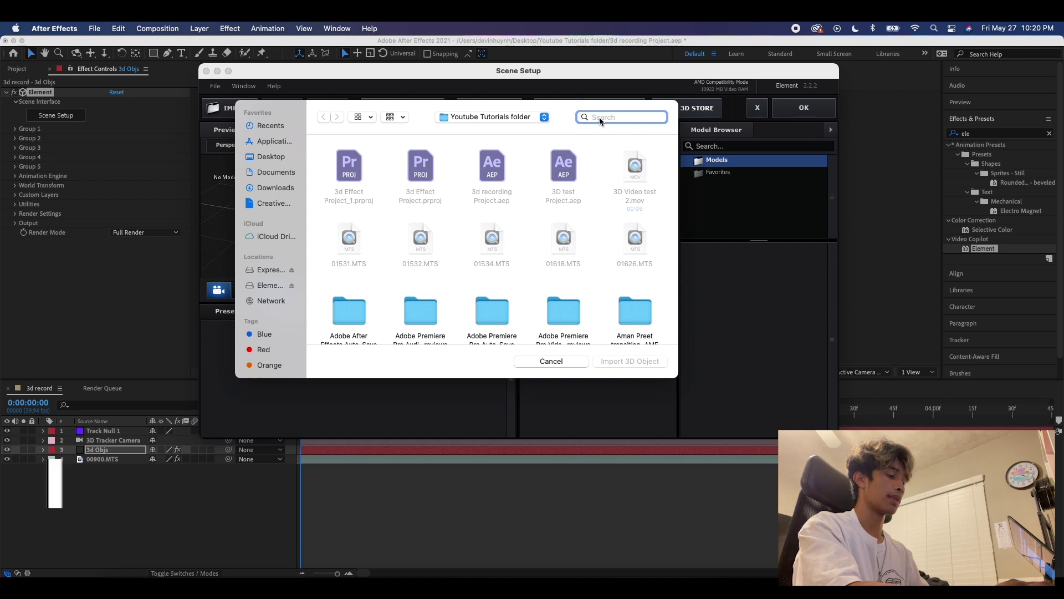
text(rock)
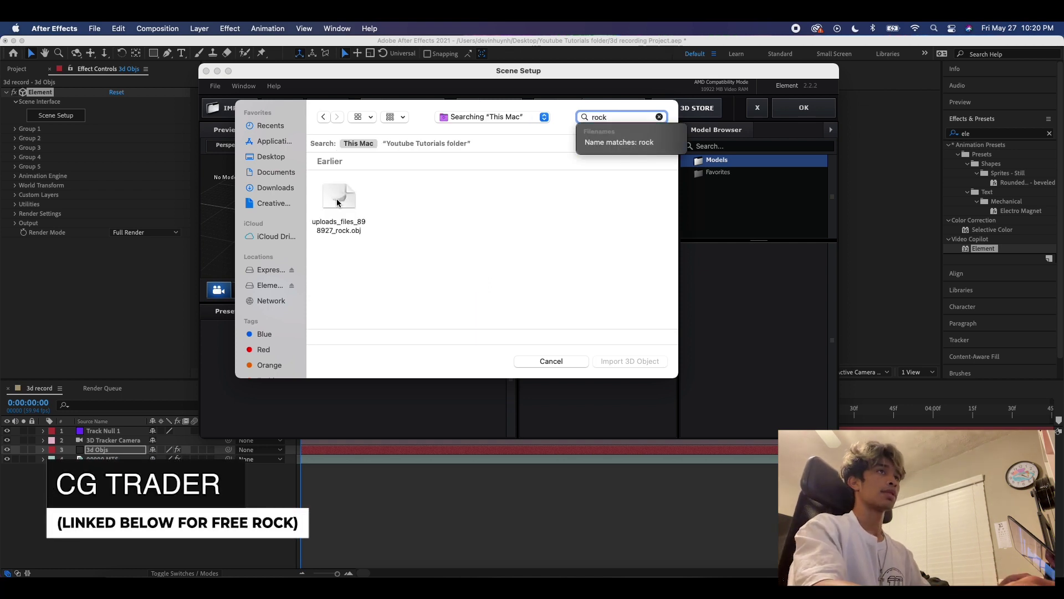
click(337, 202)
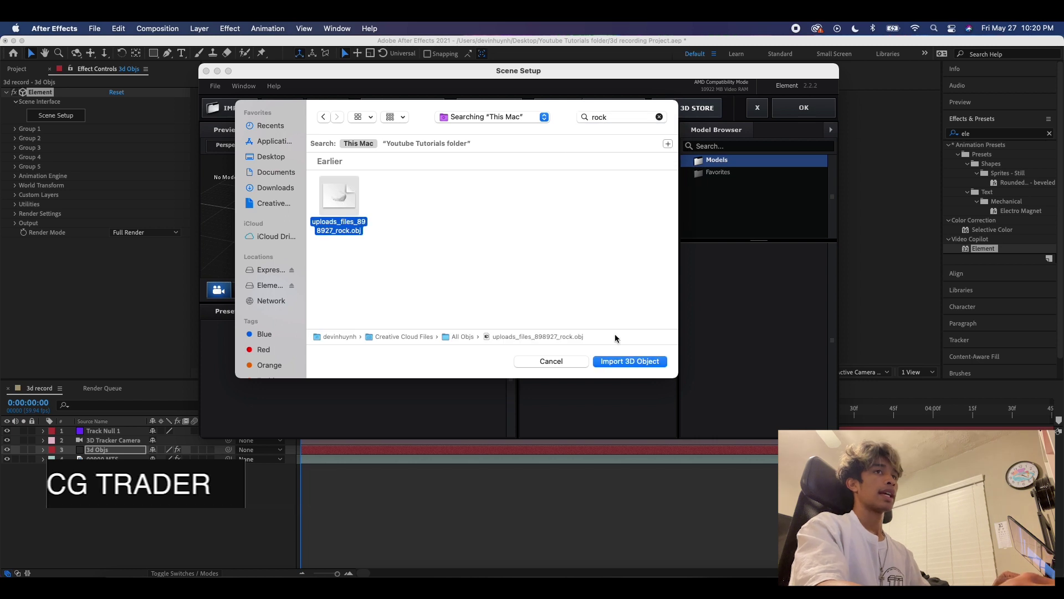
click(617, 360)
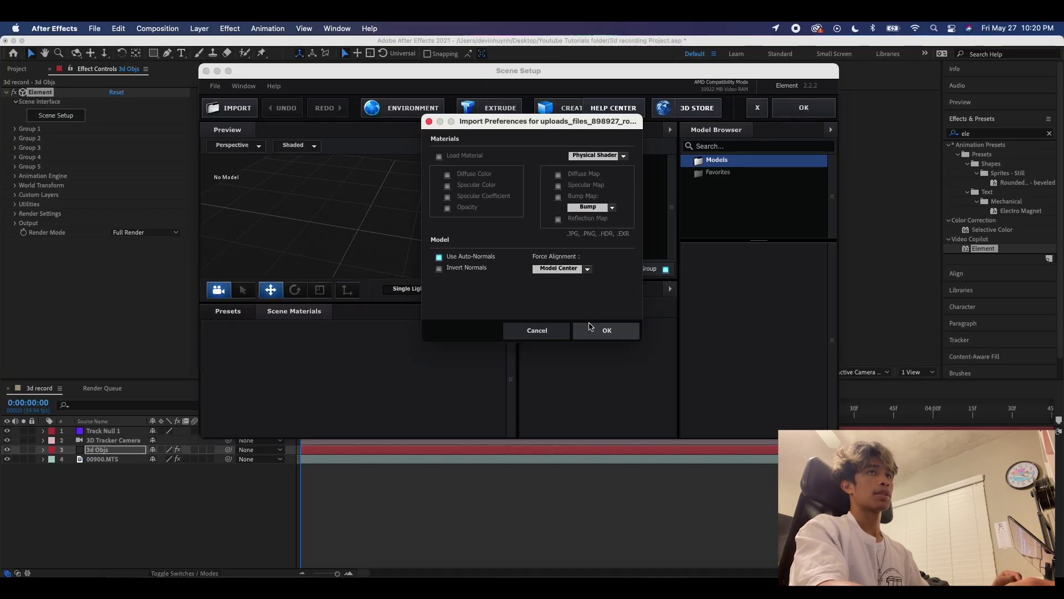
click(591, 326)
- Look over the imported rock, expand its entry in the scene list and select its Default material
drag(358, 234, 356, 230)
drag(757, 359, 1062, 347)
drag(314, 258, 359, 196)
key(space)
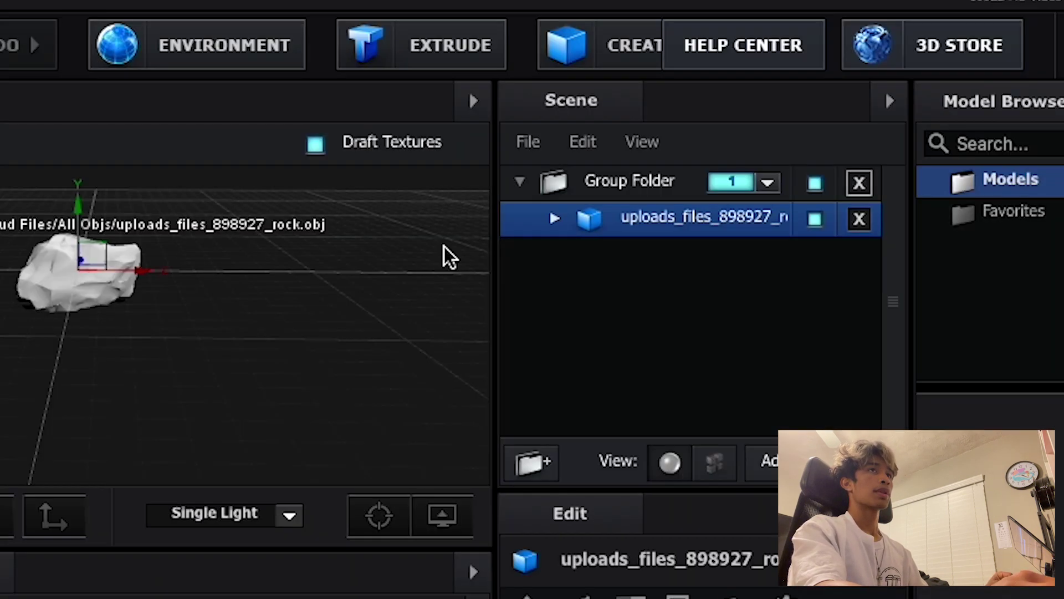
click(555, 218)
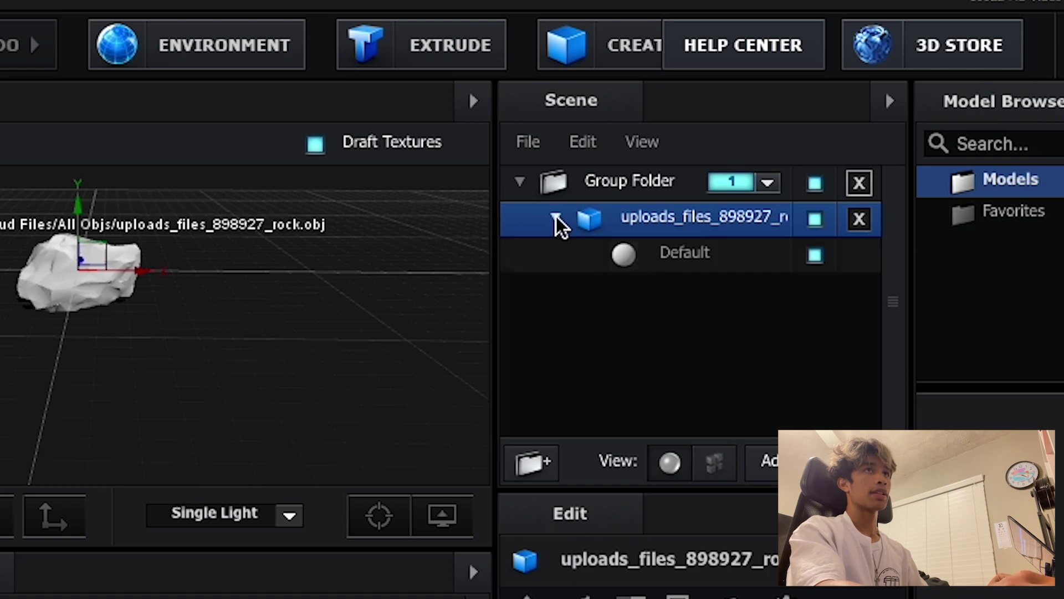
click(663, 255)
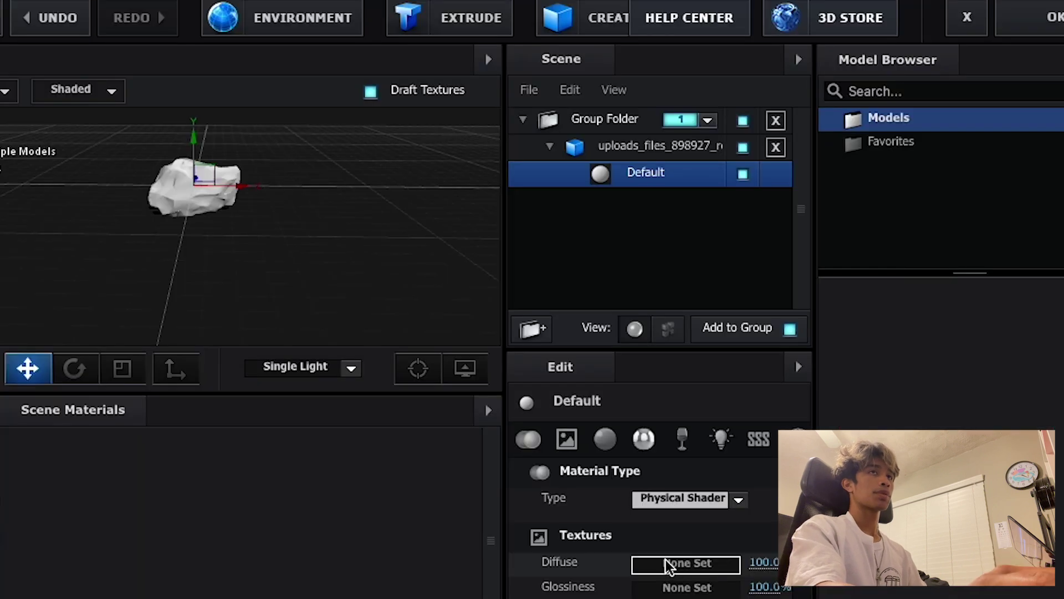
- Load Download (1).jpg from the VideoCopilot Models folder as the Default material's Diffuse texture
click(604, 393)
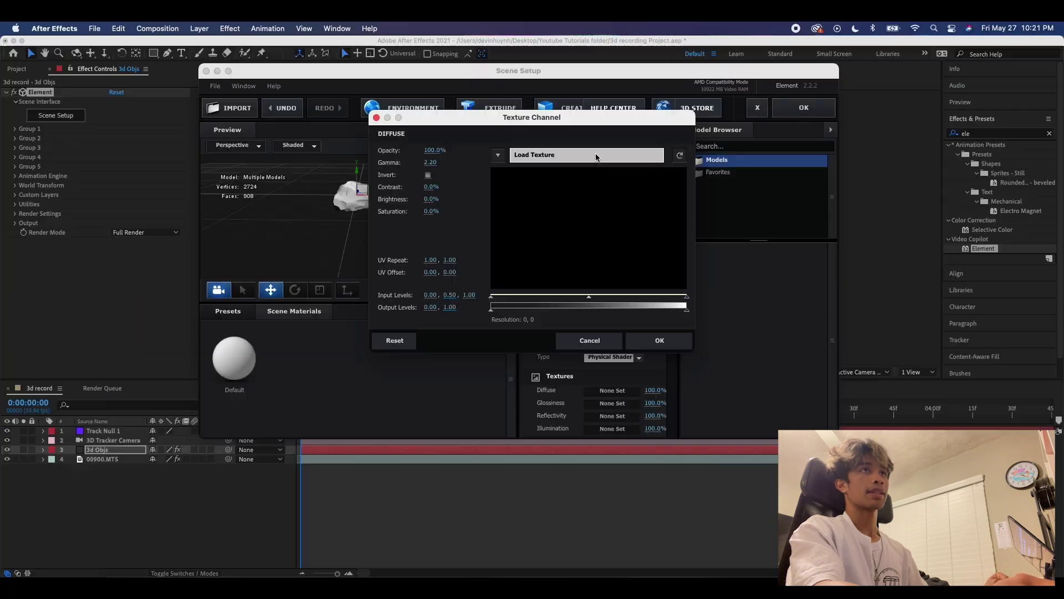
click(655, 109)
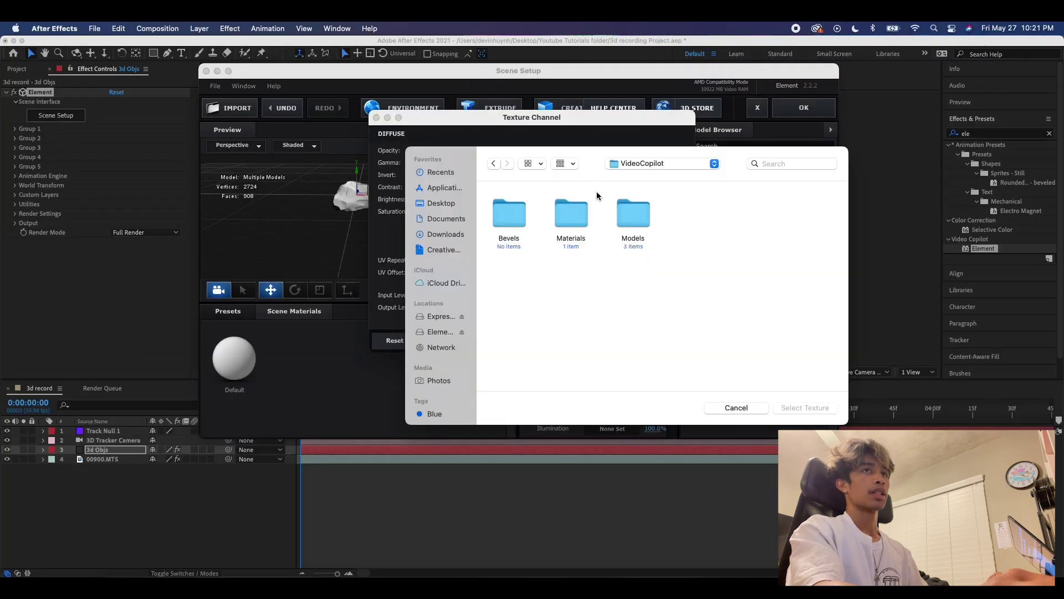
double_click(632, 216)
click(631, 235)
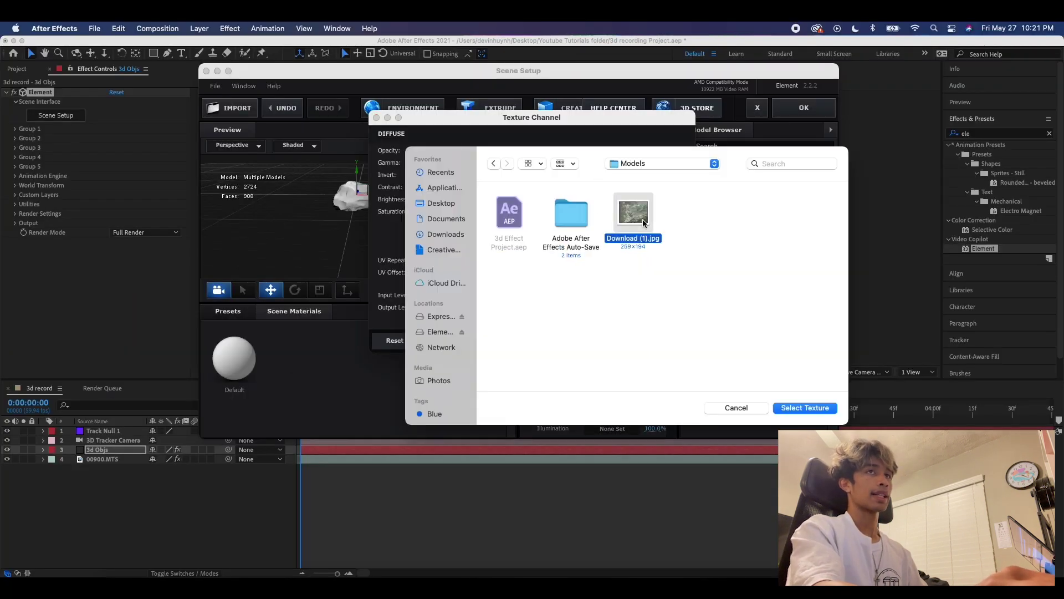
key(space)
key(space)
click(792, 409)
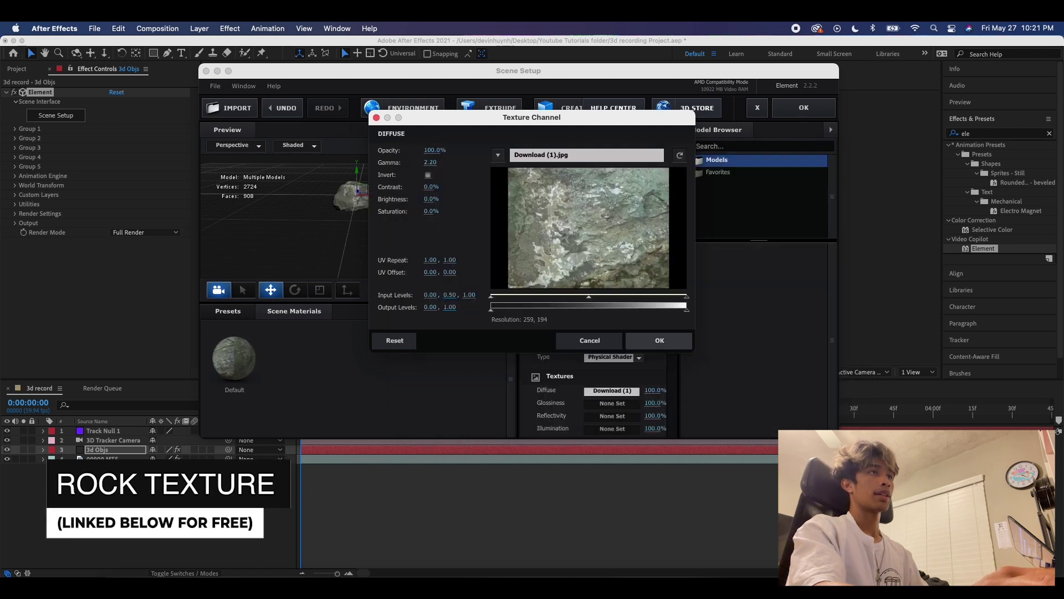
click(635, 340)
- Inspect the textured rock up close in the preview and apply the scene to the composition
drag(409, 215, 363, 202)
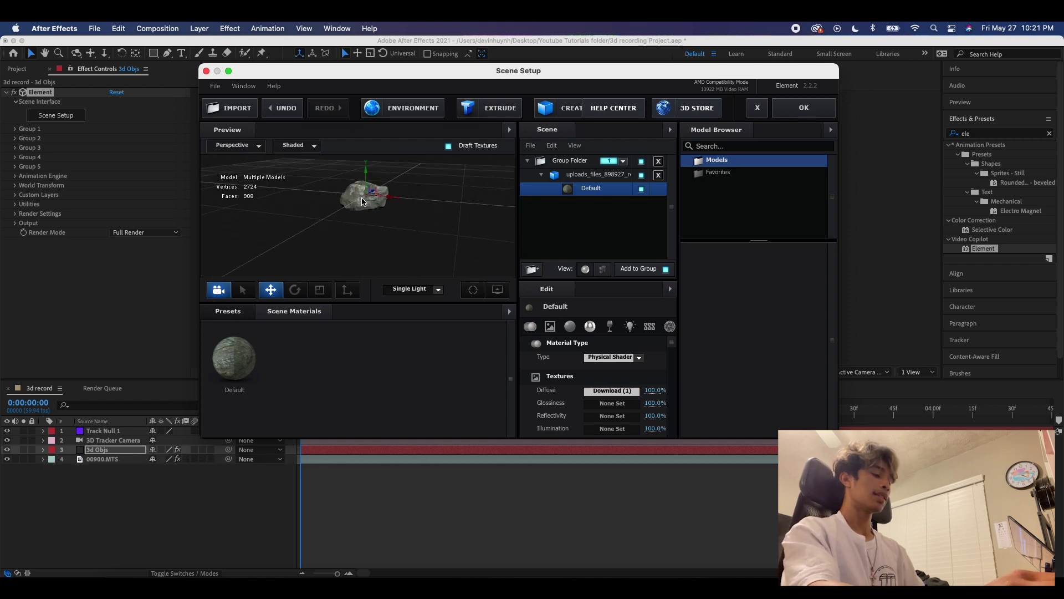
scroll(382, 210, up, 8)
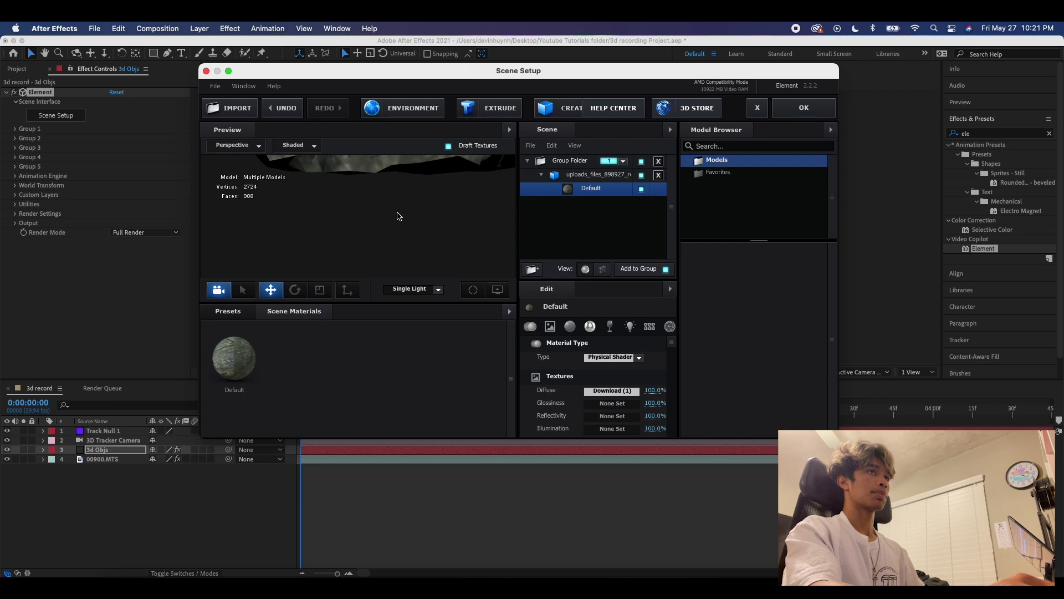
drag(397, 215, 316, 264)
scroll(355, 225, down, 8)
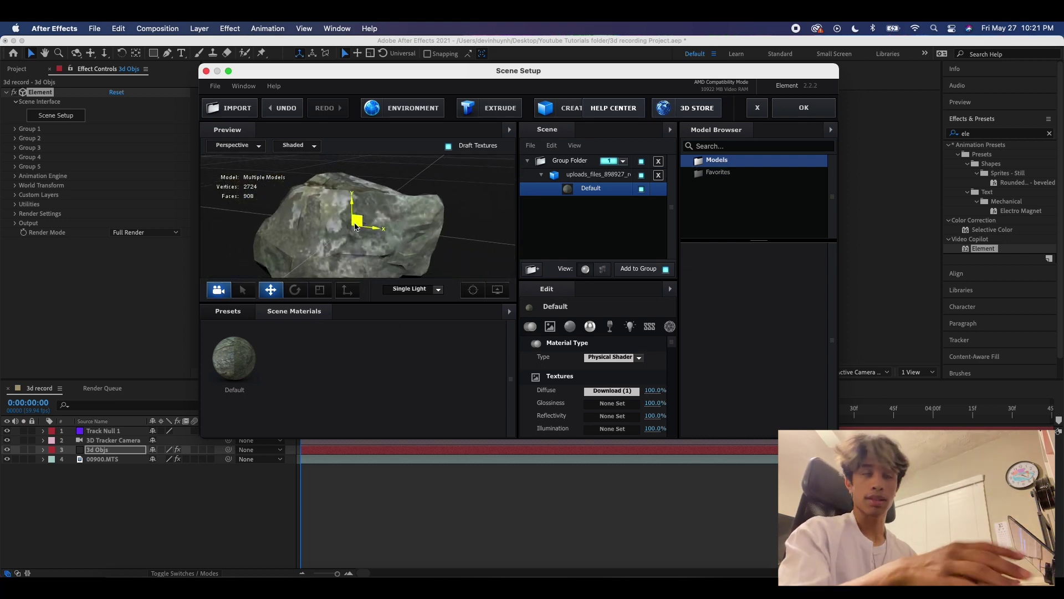
click(799, 110)
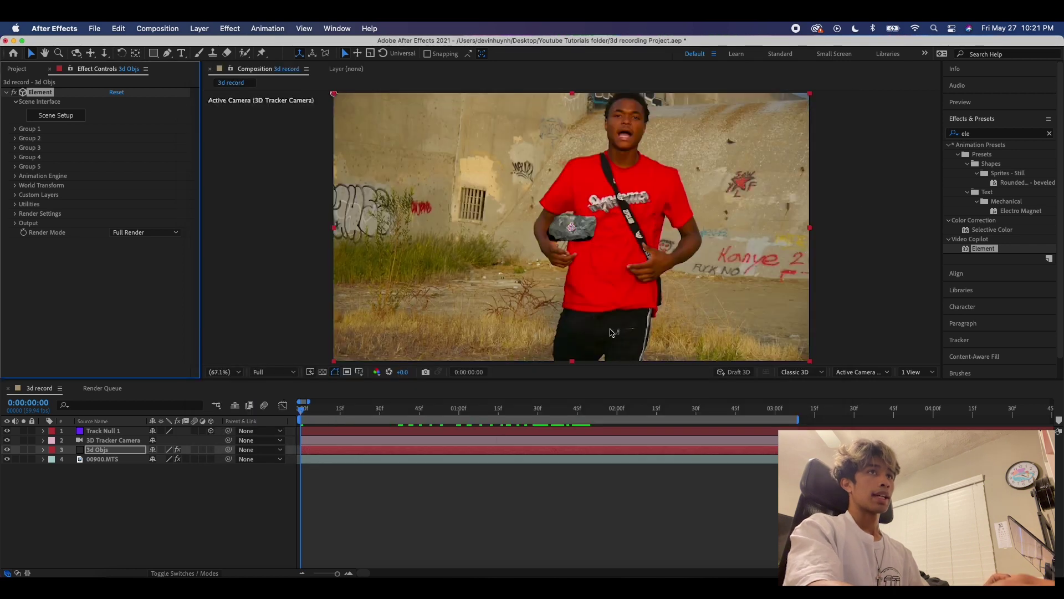
- Play back the composition to check how the rock tracks with the footage, ending at frame 0:00:00:22
key(space)
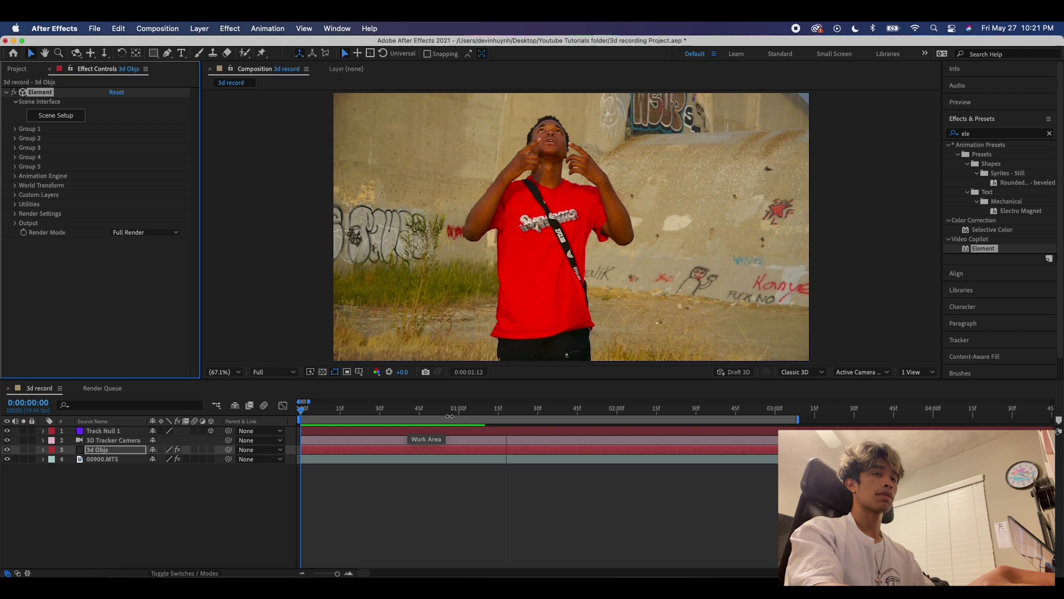
key(space)
drag(642, 418, 358, 418)
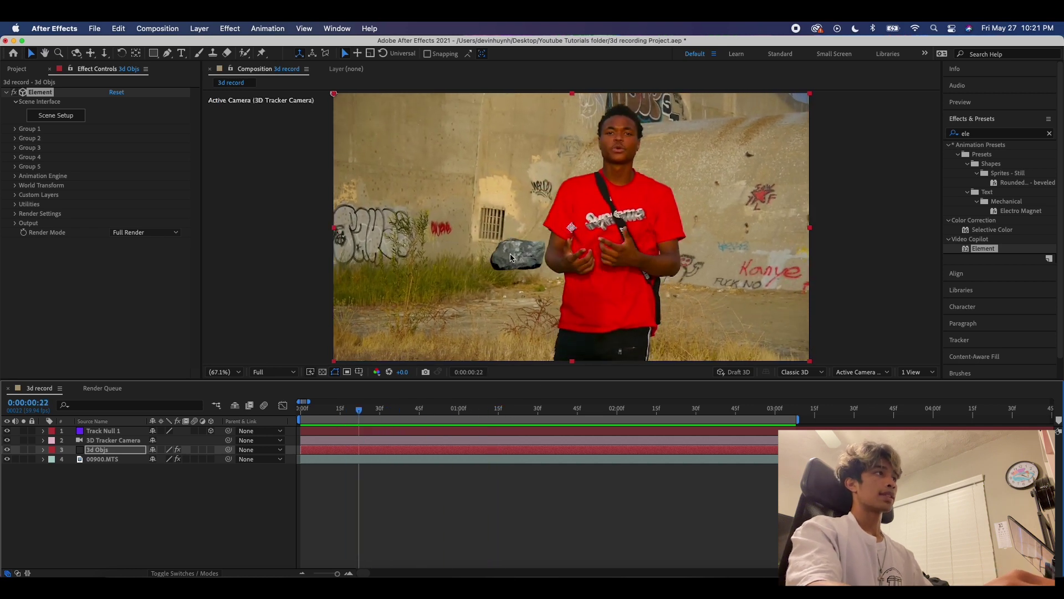
- Reopen Scene Setup, scale the rock model to 649%, set its Z position to 4.76 and apply the scene
click(71, 115)
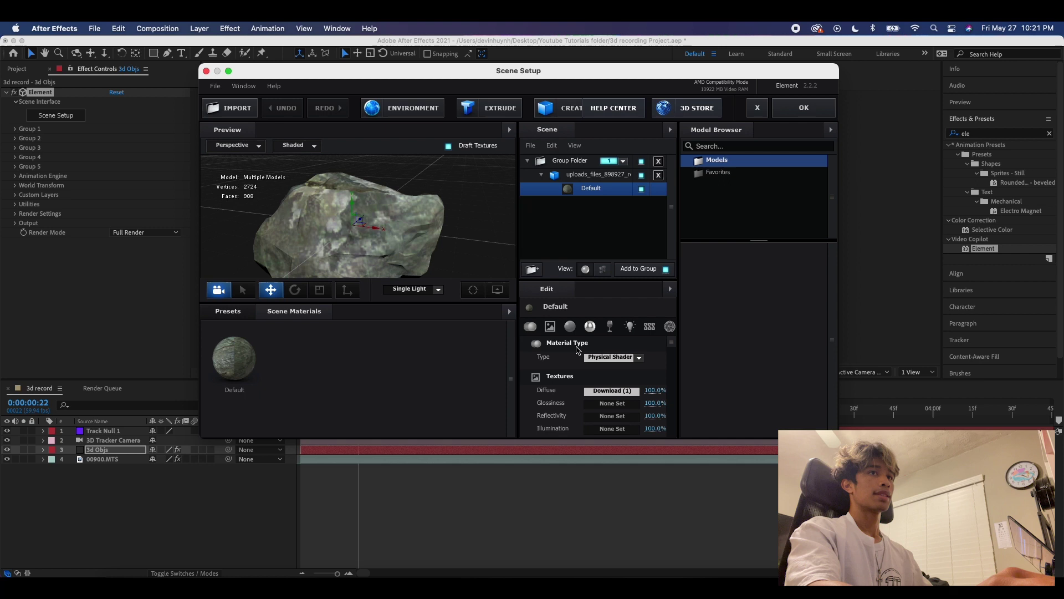
click(585, 175)
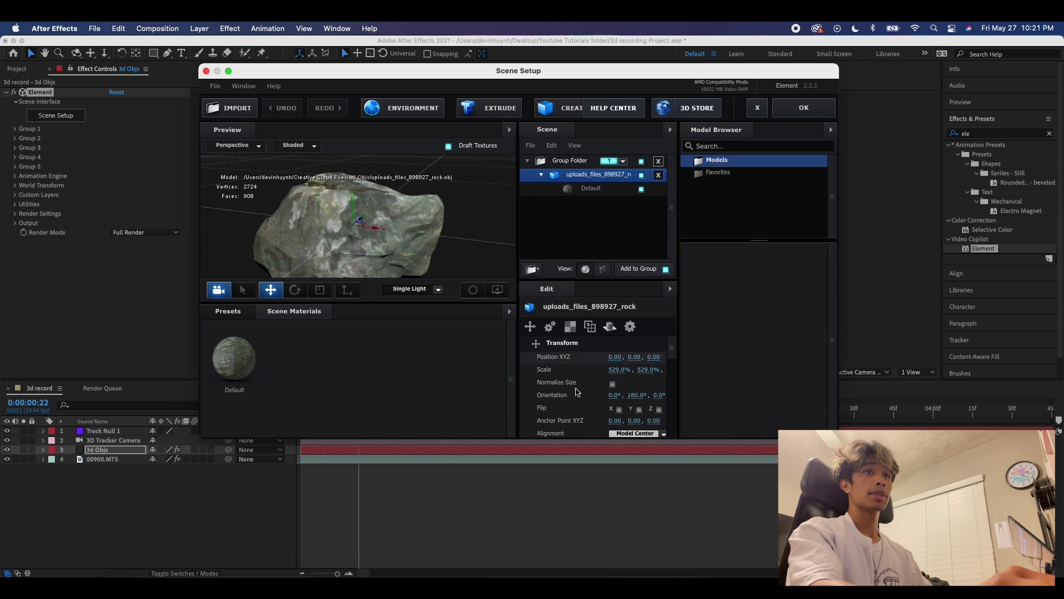
drag(617, 370, 719, 383)
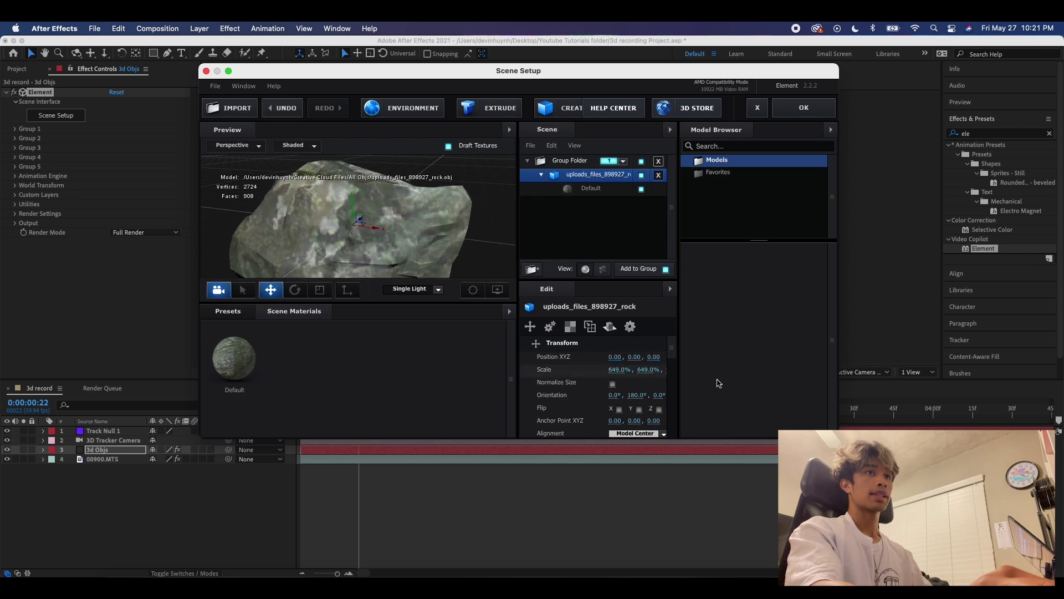
drag(656, 359, 873, 319)
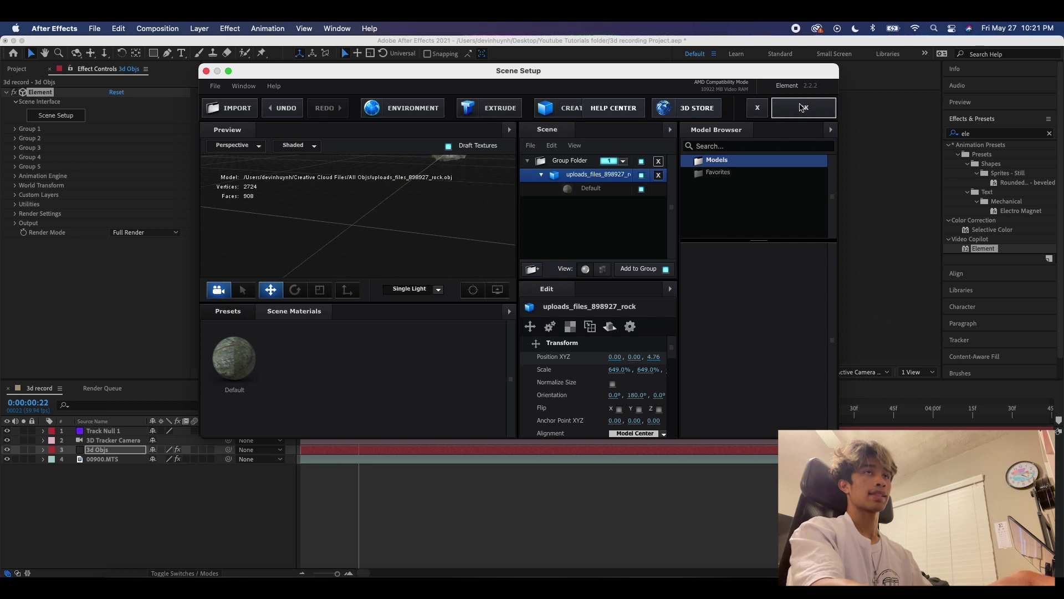
click(801, 107)
- Scrub and play the composition around 0:00:00:46 to check the rock's new placement in the shot
drag(426, 410, 330, 416)
click(420, 404)
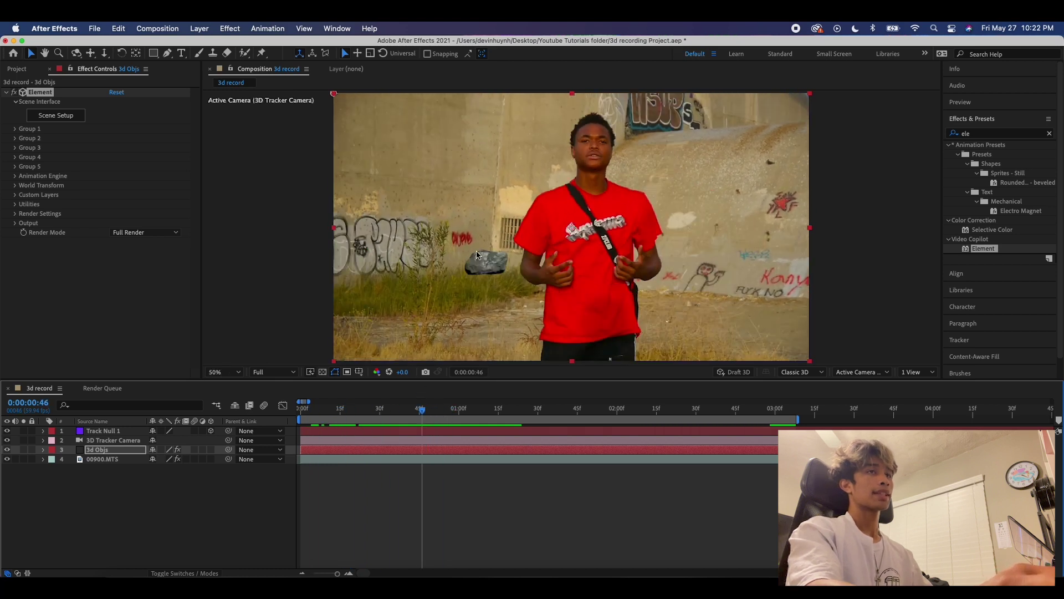
scroll(477, 255, down, 1)
key(space)
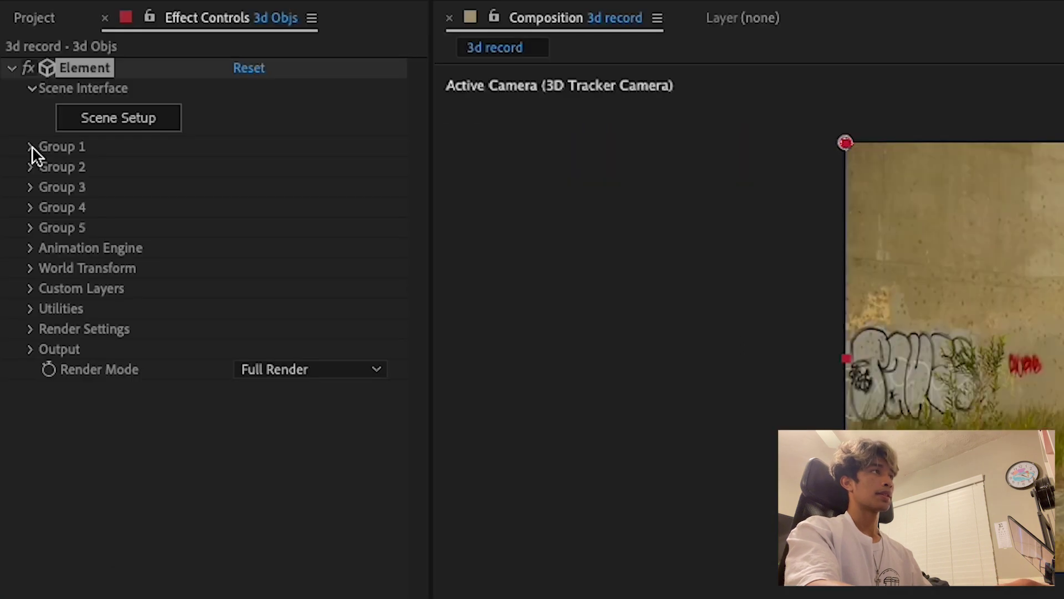
- Expand the Particle Replicator settings of Group 1 in the Element effect
click(15, 129)
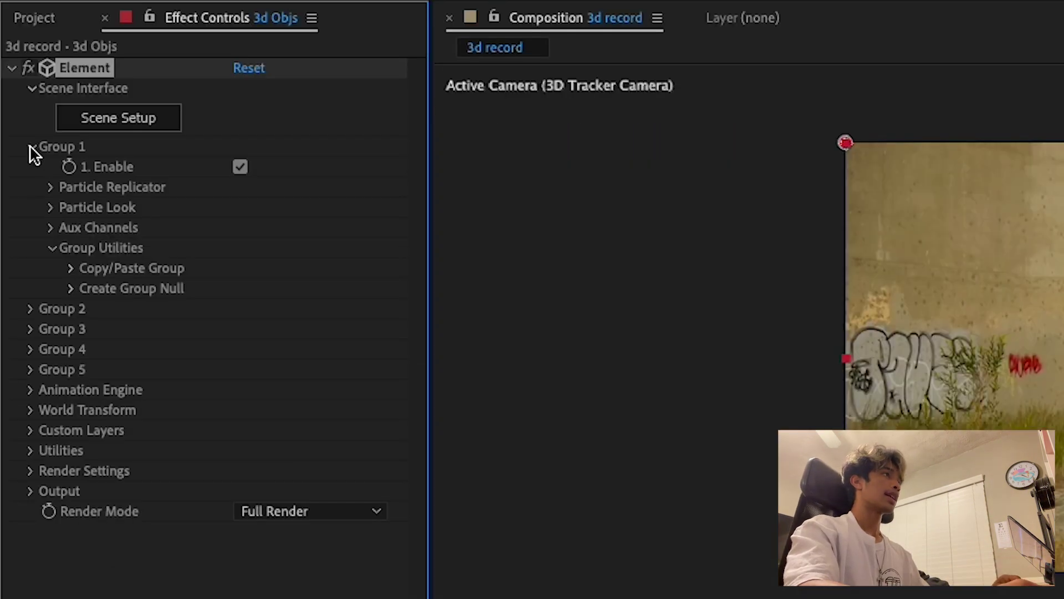
click(50, 187)
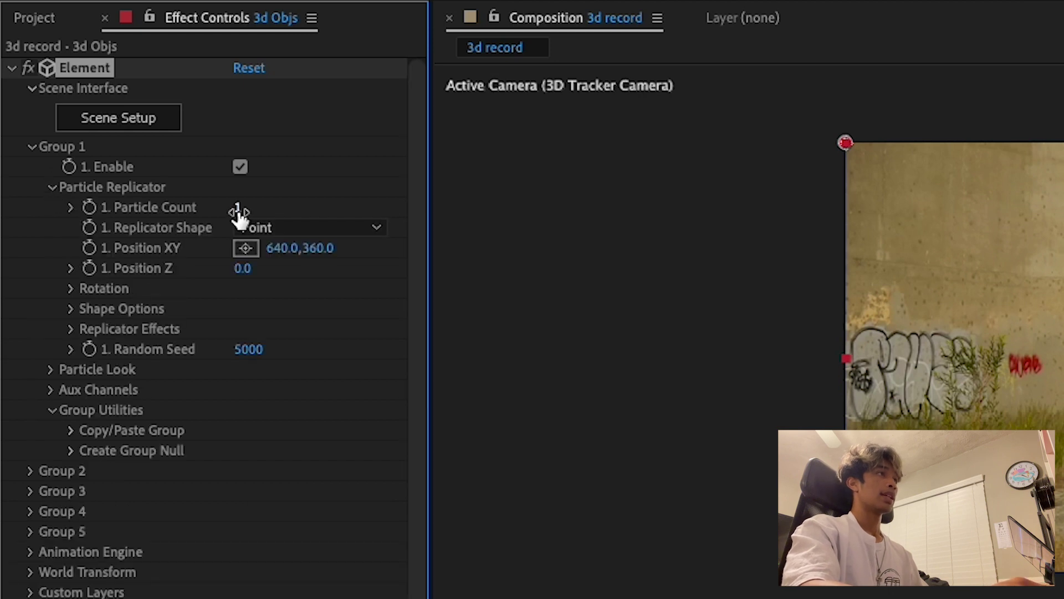
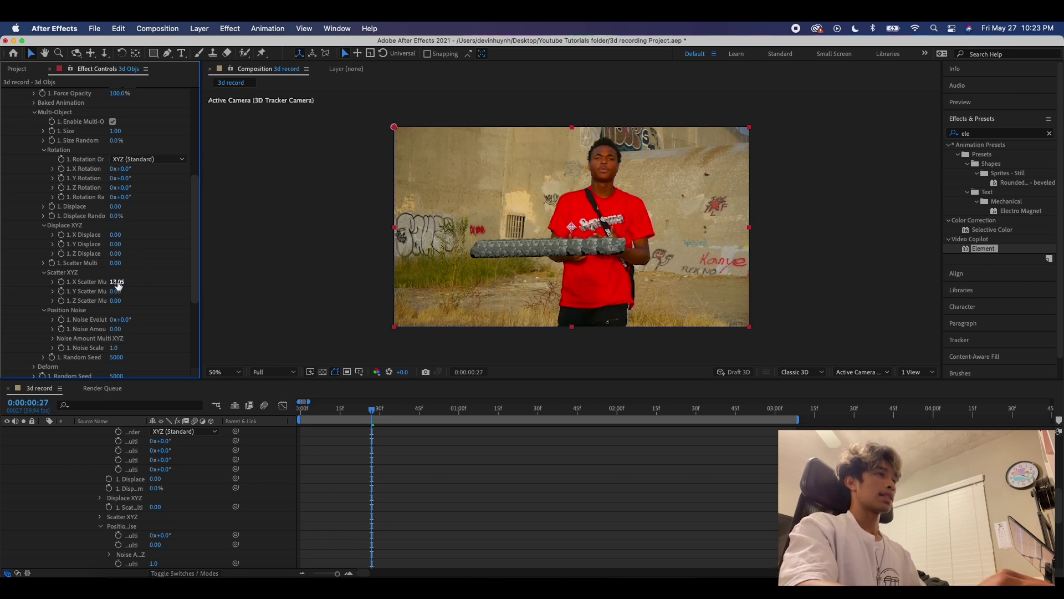
- Spread out the Group 1 rocks with multi-object X Scatter 39.79, Y Scatter 35.38 and position Noise Amount 0.86
drag(117, 284, 1061, 303)
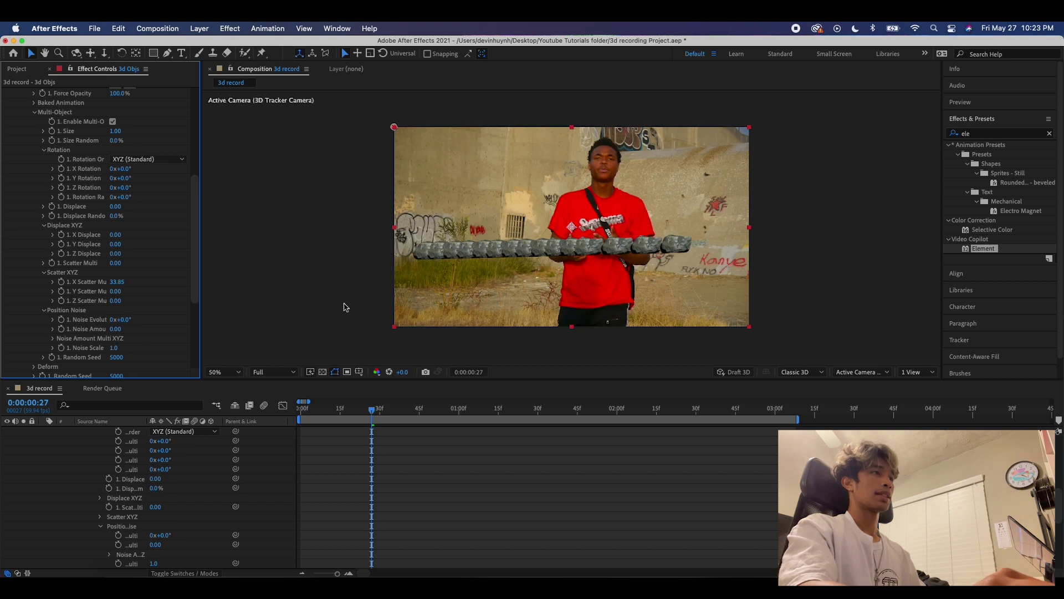
drag(128, 283, 443, 280)
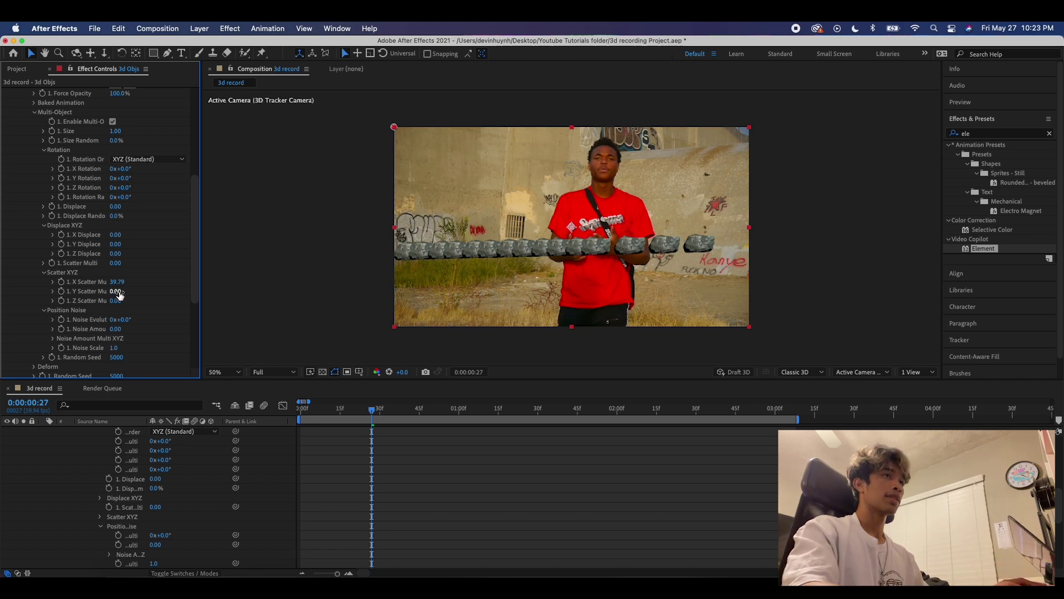
drag(119, 294, 1062, 255)
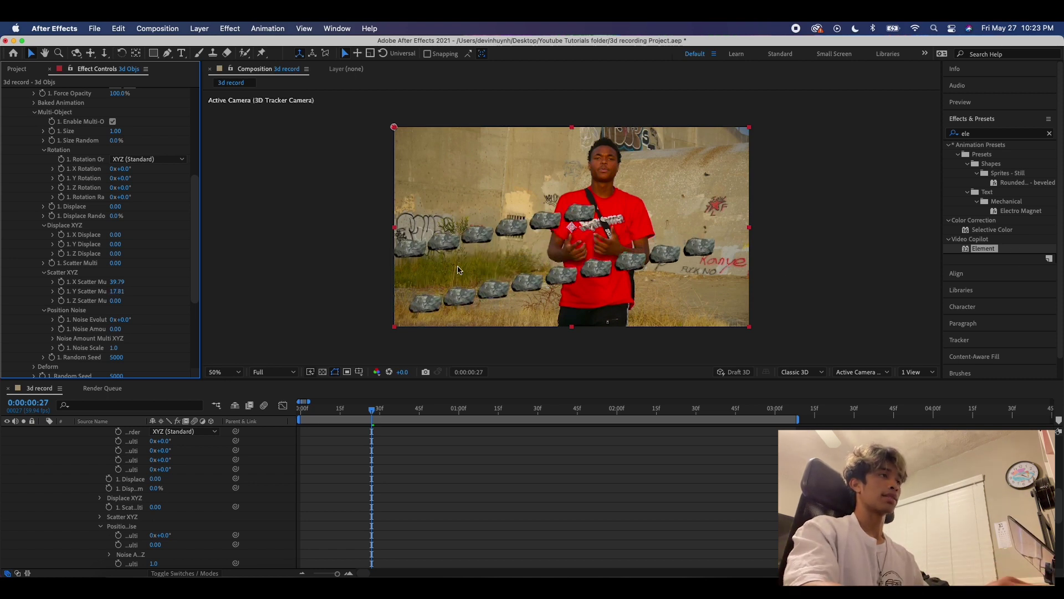
drag(238, 277, 1061, 265)
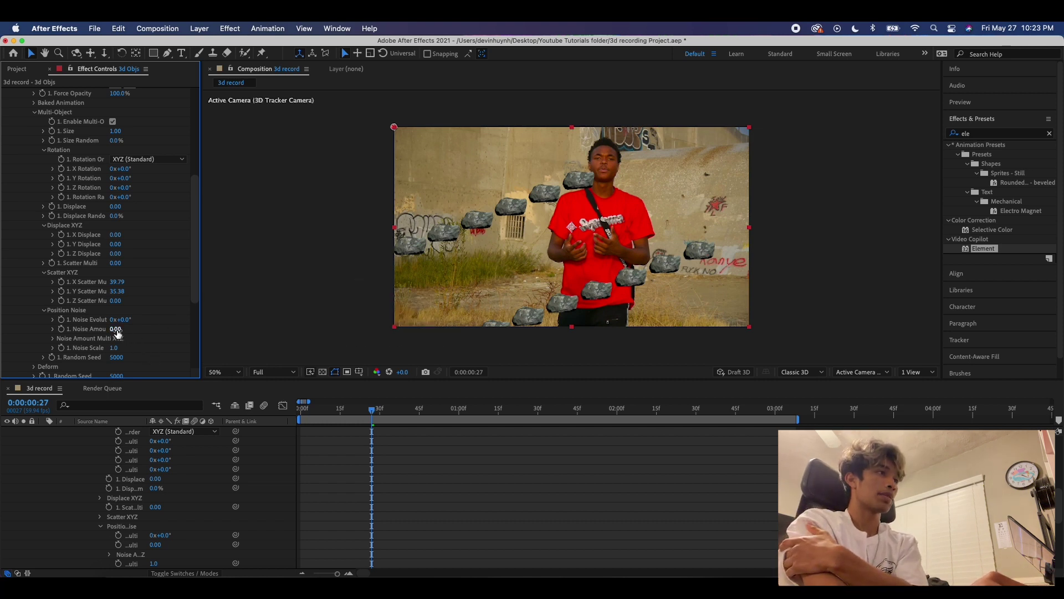
drag(116, 332, 156, 321)
- Move the scattered rocks higher in the frame by setting Group 1's Position XY to 640.0, 42.0
scroll(169, 137, up, 5)
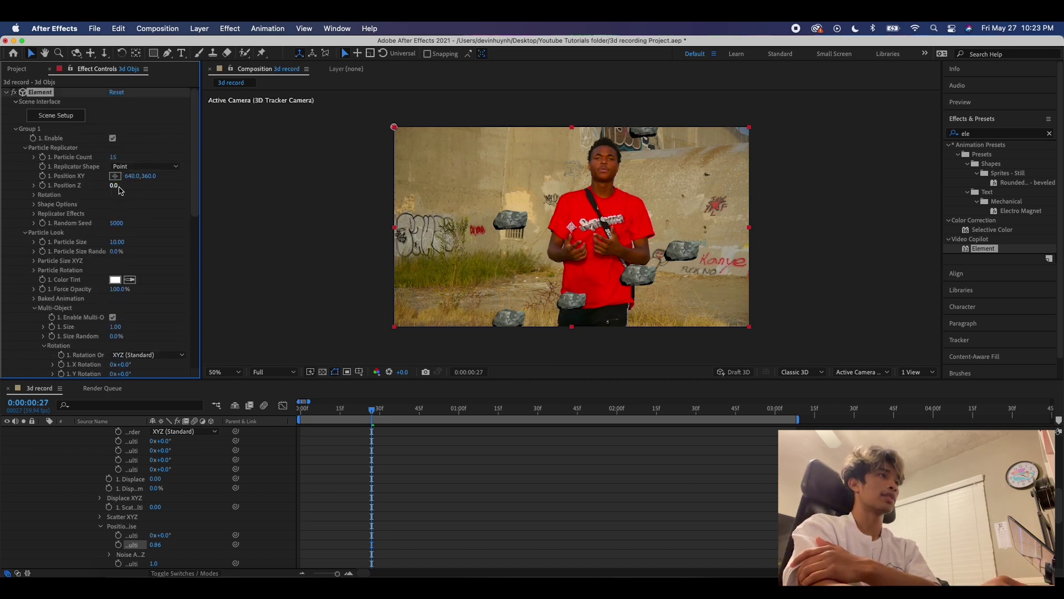
drag(147, 176, 2, 273)
drag(147, 176, 6, 189)
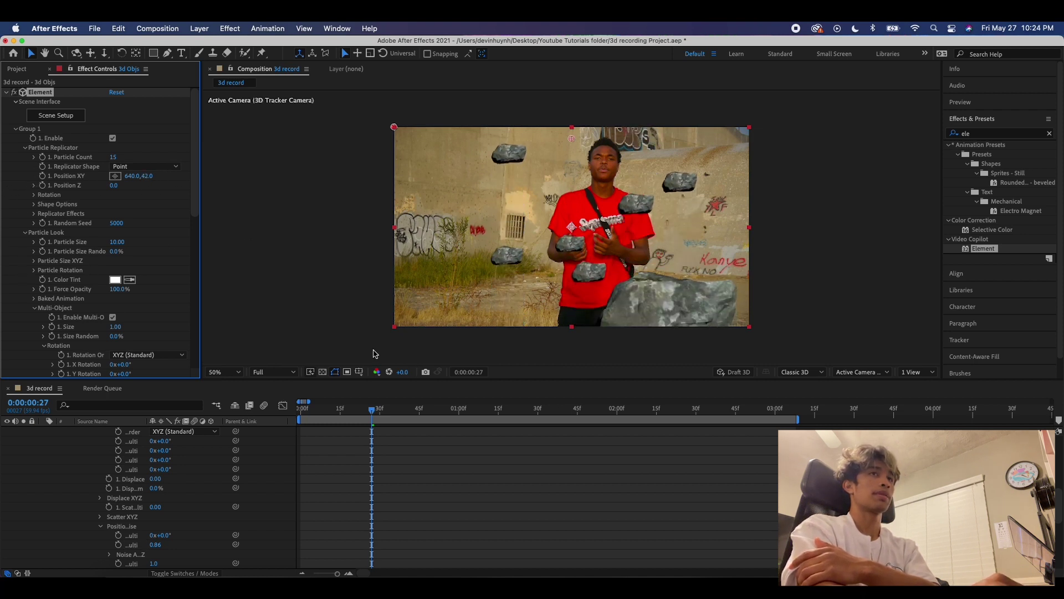
click(114, 188)
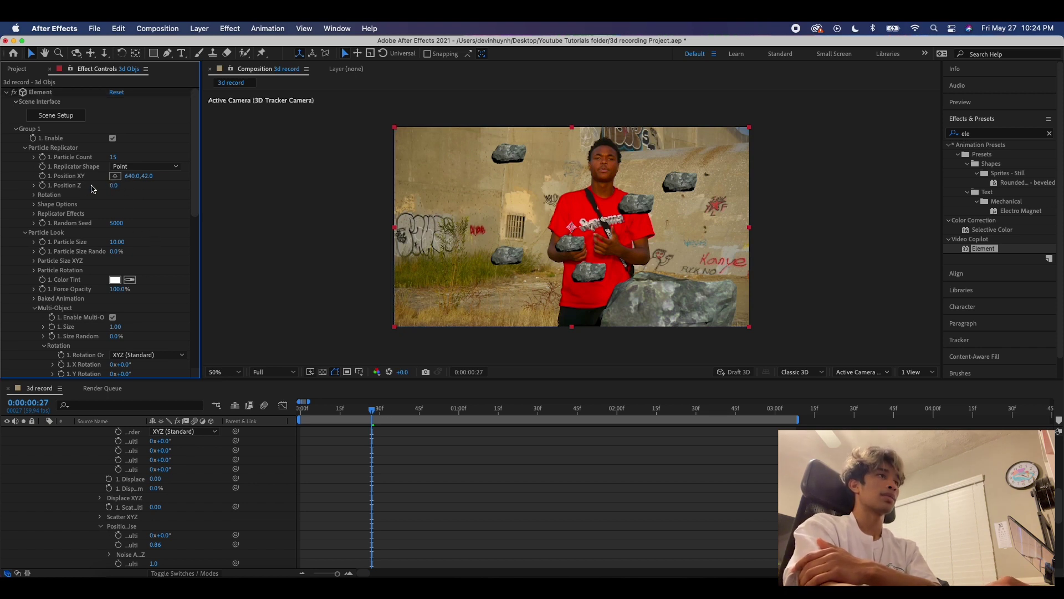
- Shift the Group 1 rocks to Position XY 808.0, -12.0 and Position Z 230.0, and play back the new placement
drag(114, 188, 447, 432)
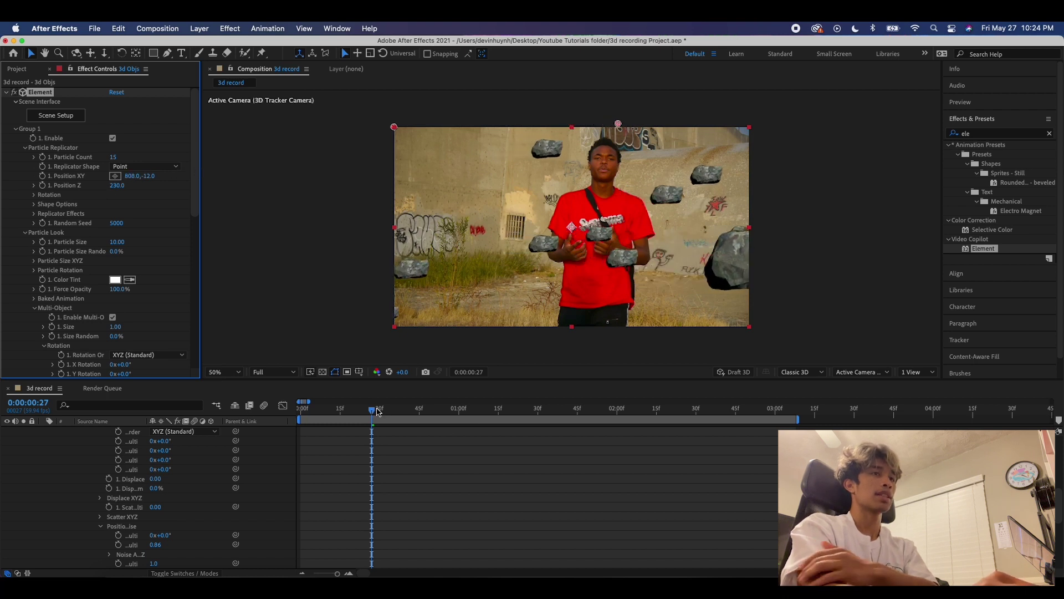
key(space)
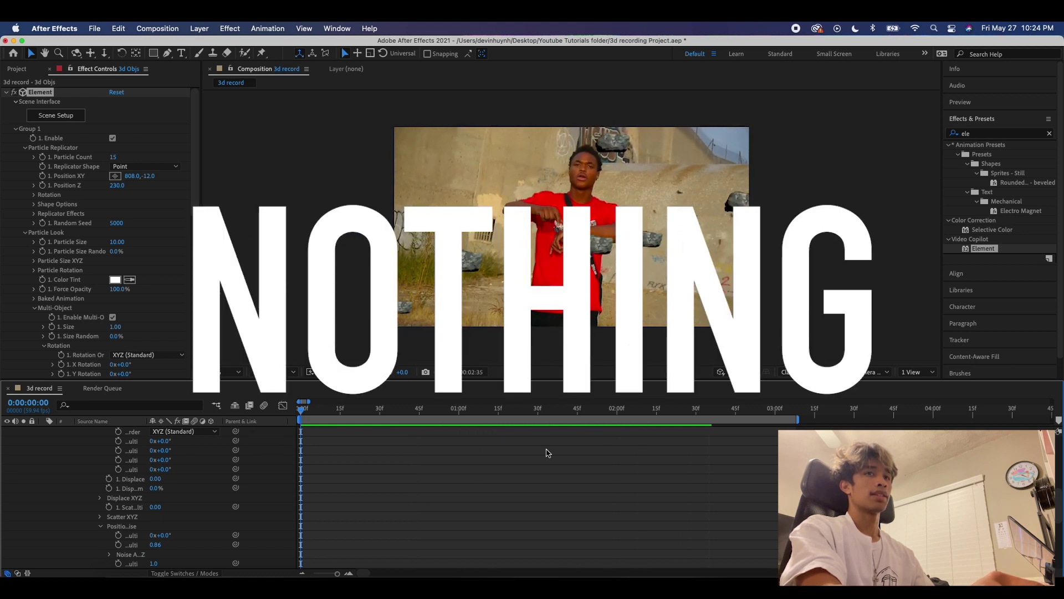
key(space)
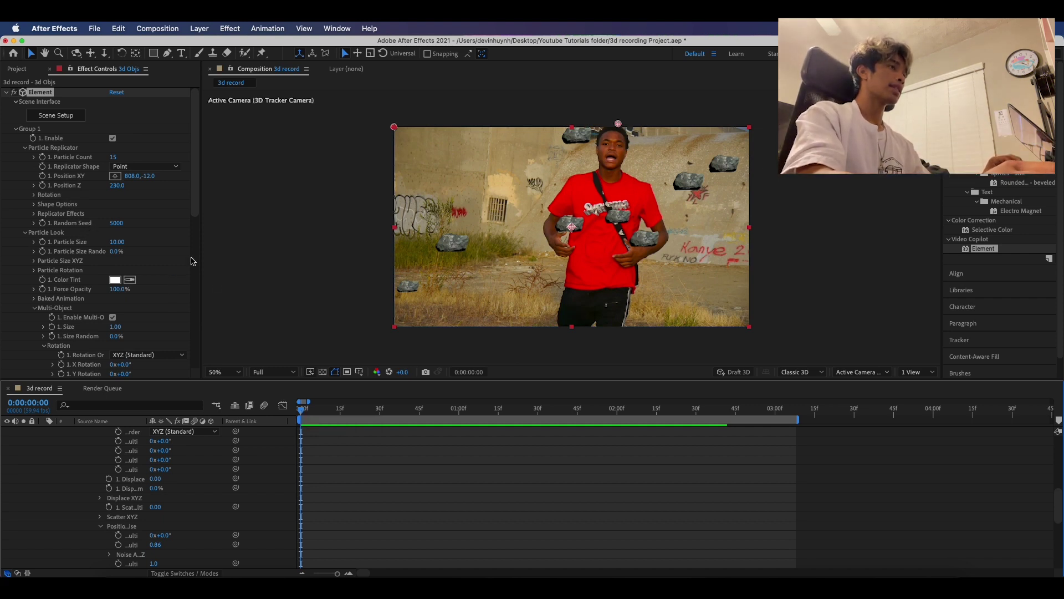
- Set Group 1's multi-object Rotation Random to 0x+172.0° at the start of the composition
scroll(156, 276, down, 10)
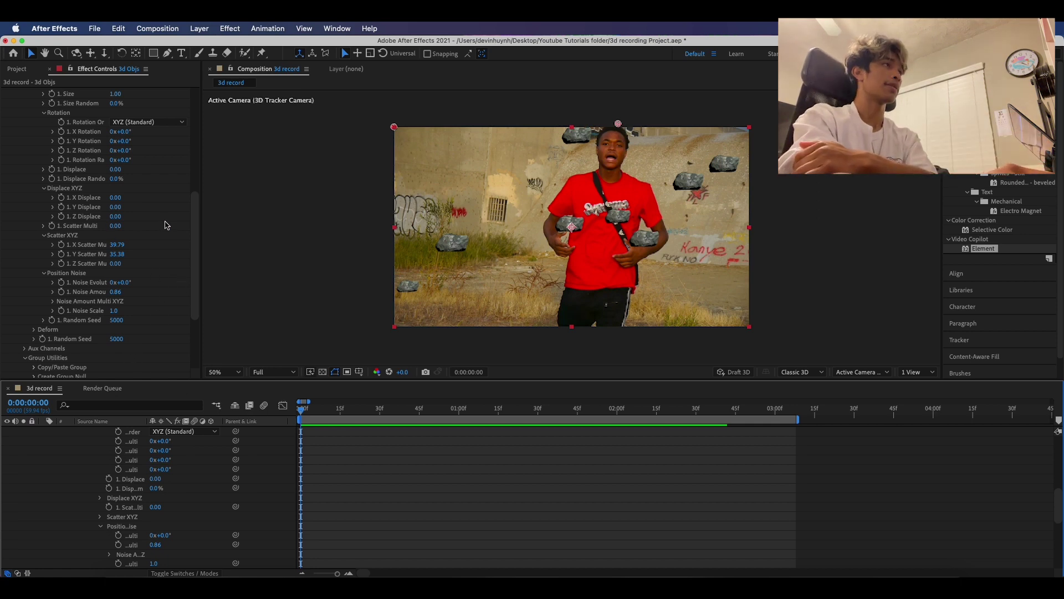
scroll(165, 225, up, 2)
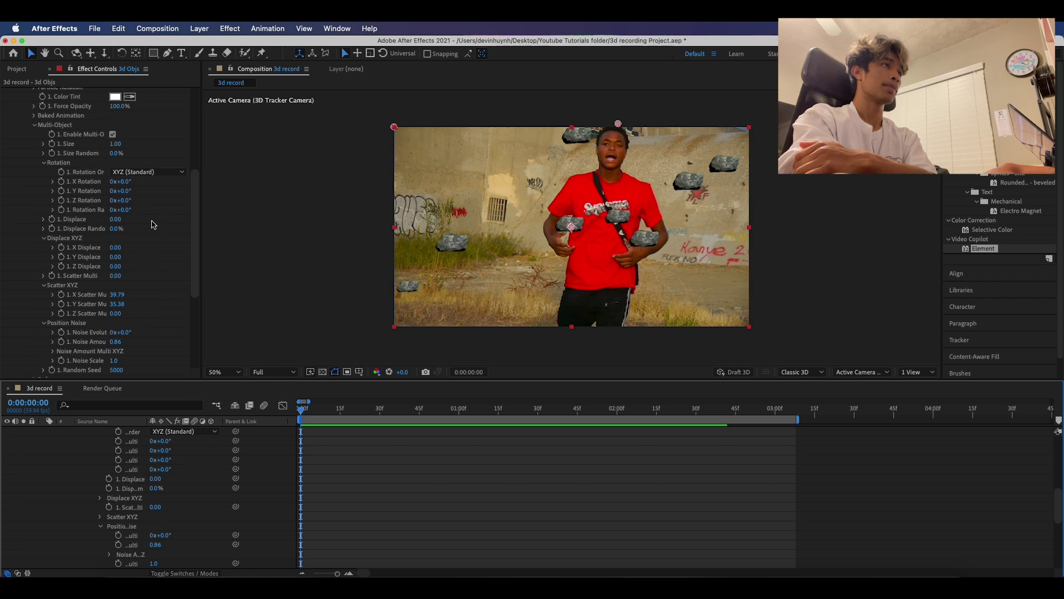
click(61, 210)
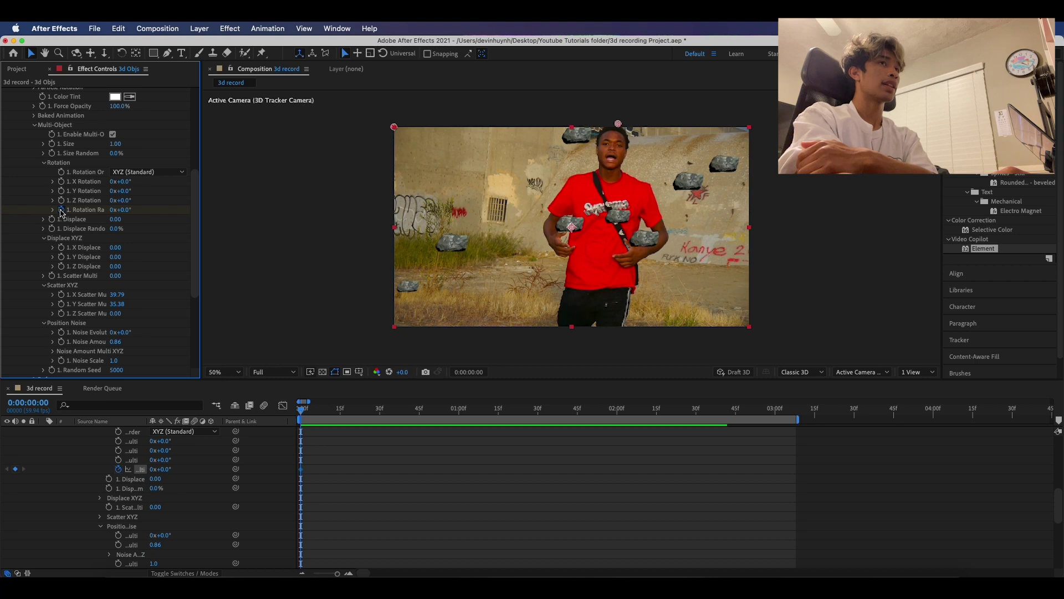
click(61, 210)
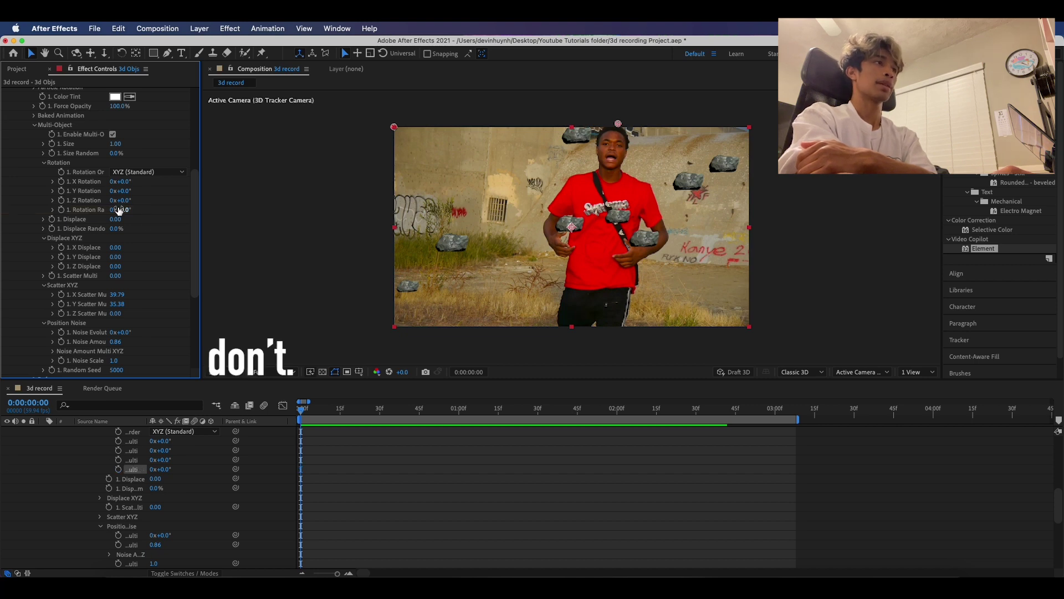
drag(119, 209, 215, 197)
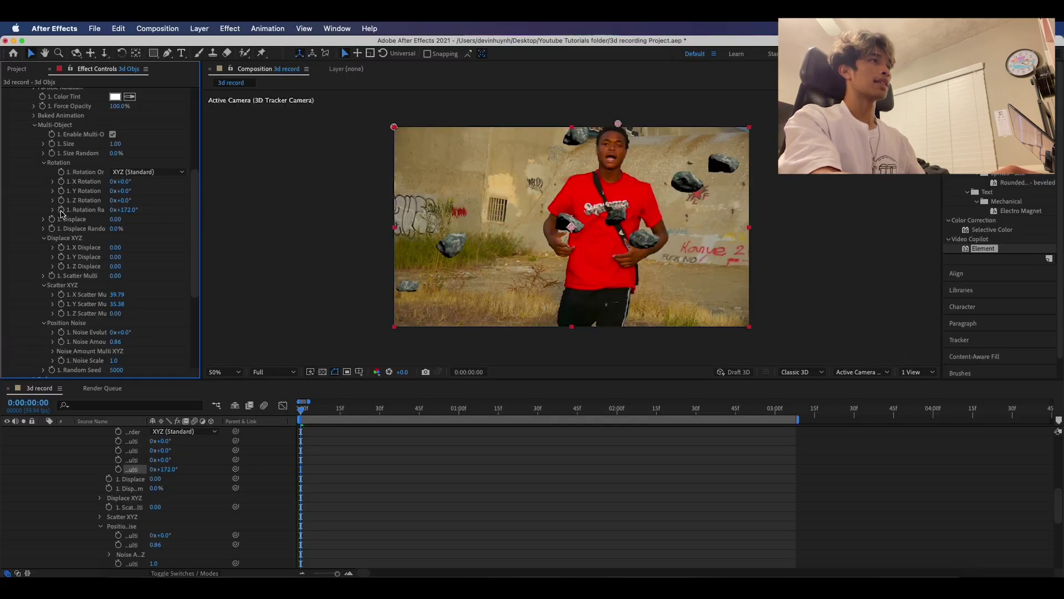
- Animate the rocks' Rotation Random with keyframes from the first frame to 2x+176.0° at 0:00:03:07
drag(308, 410, 795, 431)
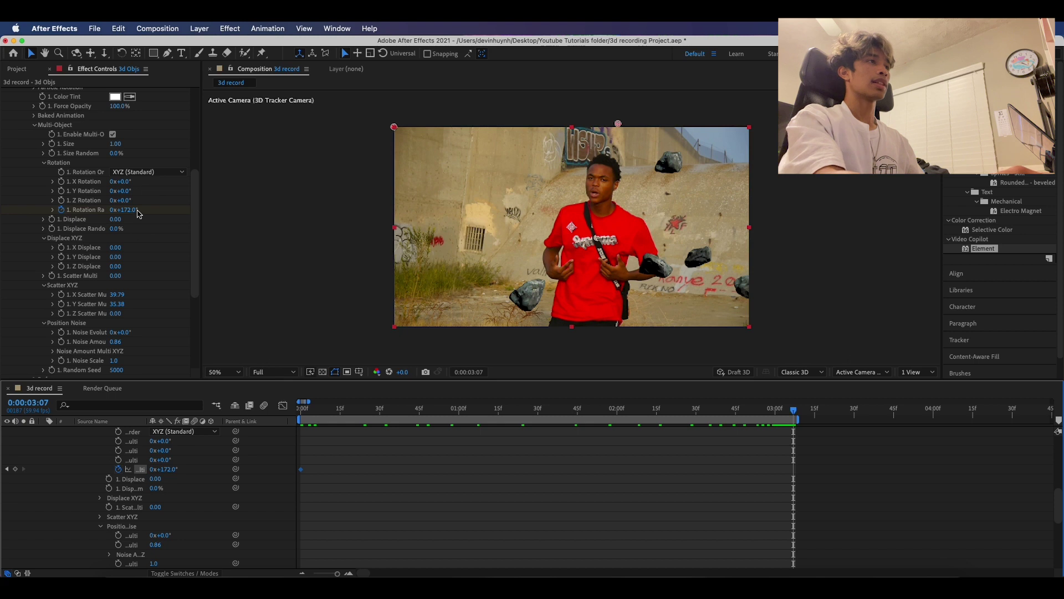
drag(132, 214, 444, 211)
drag(192, 206, 932, 445)
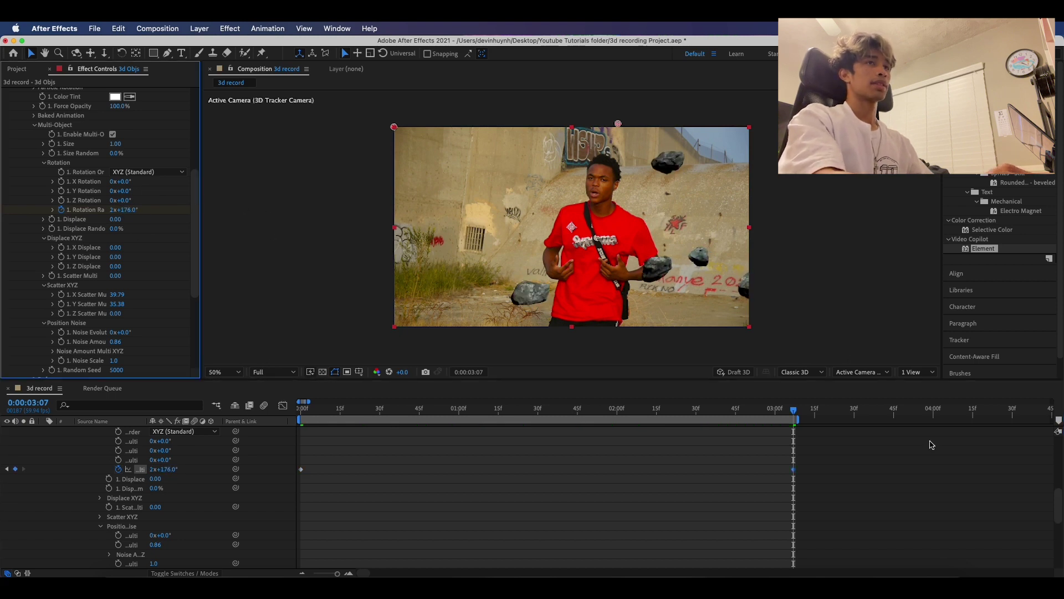
- Play back the composition from near the start to check the spinning motion of the rocks
drag(785, 409, 301, 399)
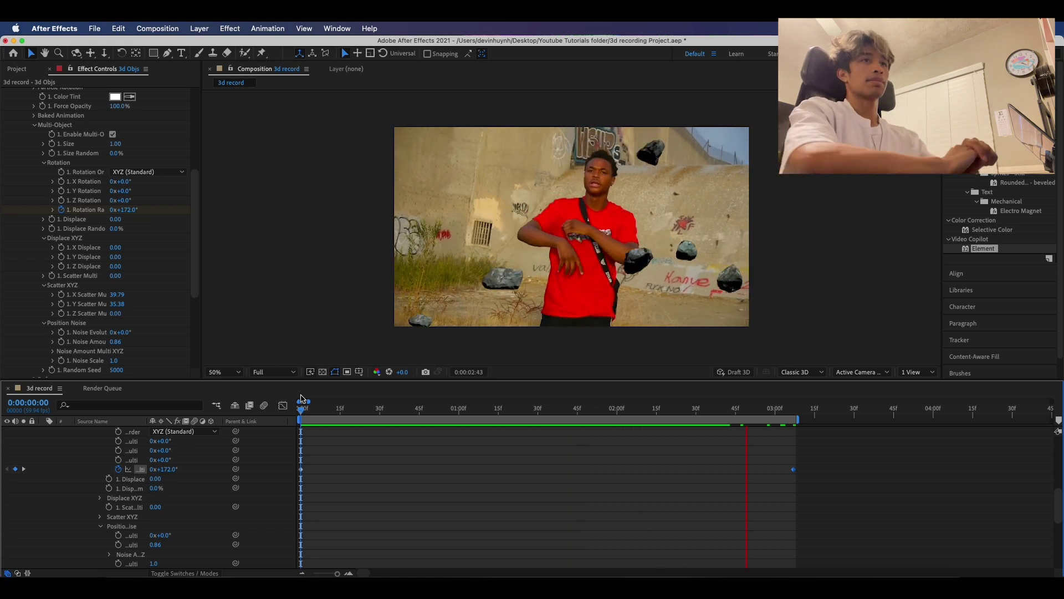
key(space)
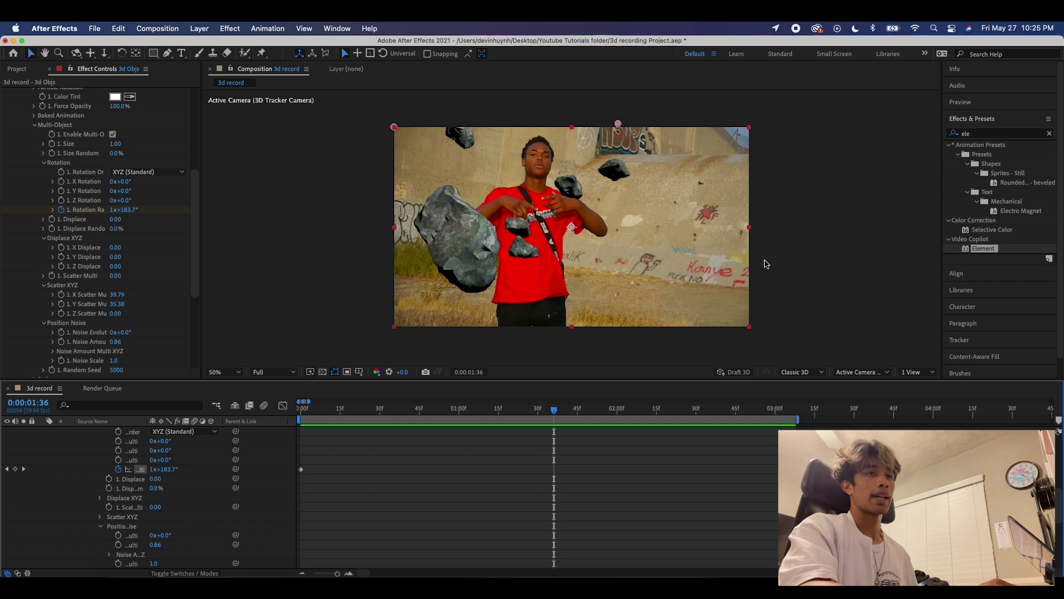
drag(555, 410, 323, 456)
key(space)
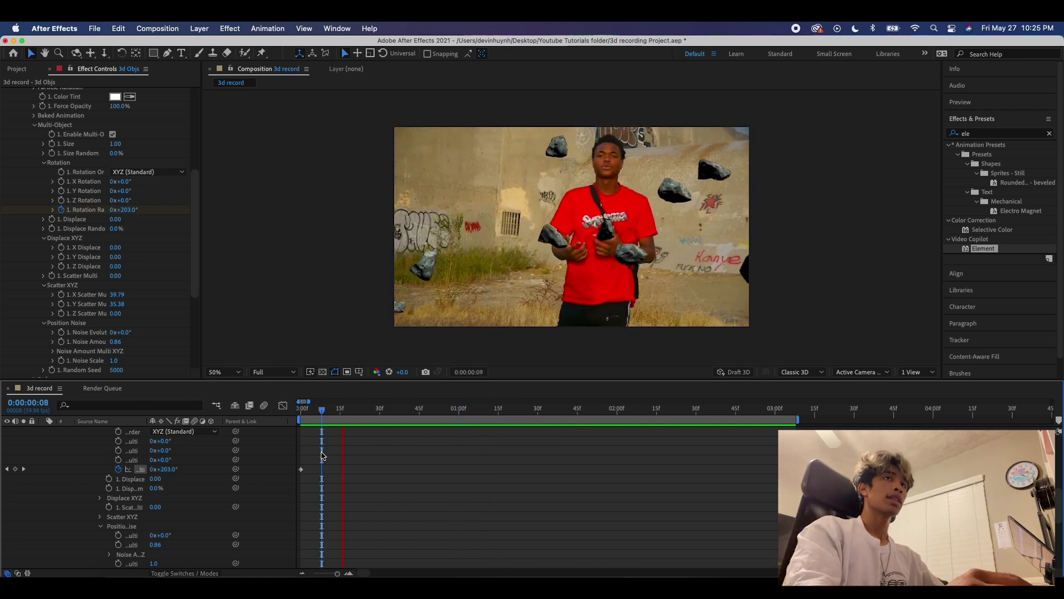
key(space)
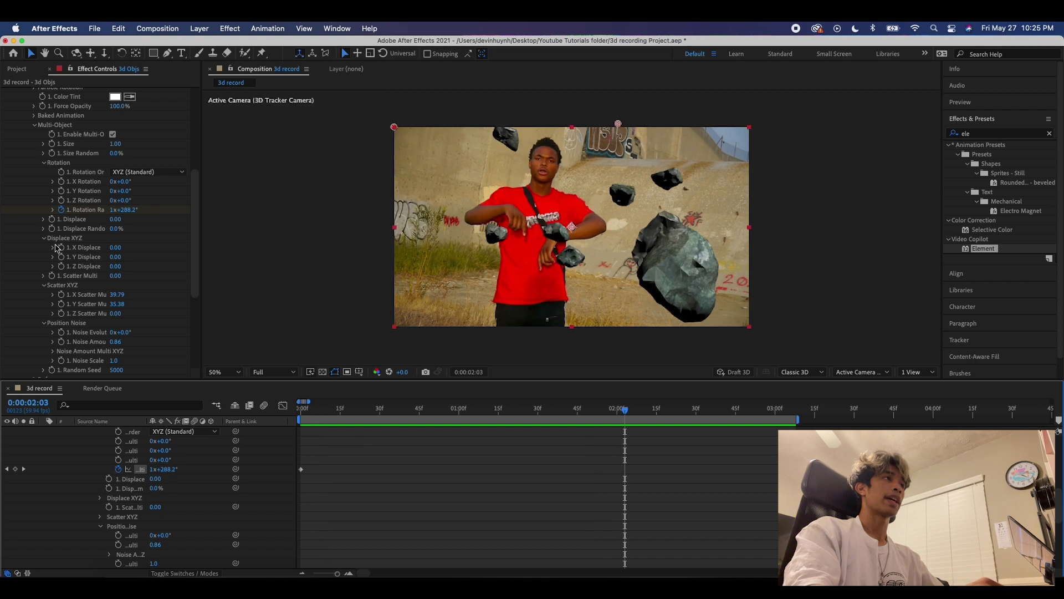
- Enlarge the Group 1 rocks to Particle Size 30.60 and set their Position XY to 808.0, -227.0
scroll(139, 217, up, 10)
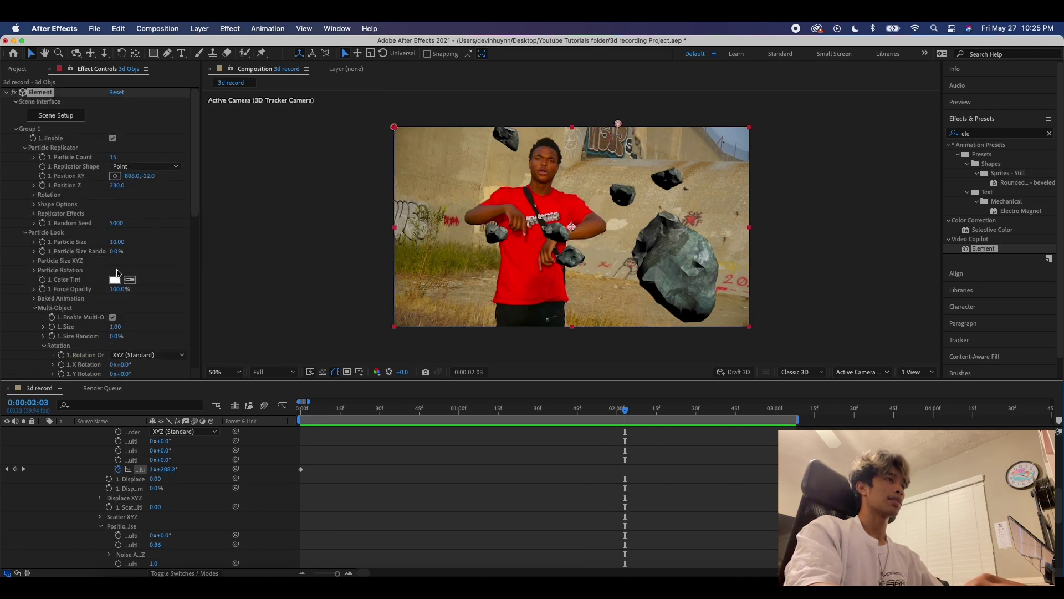
drag(115, 244, 197, 217)
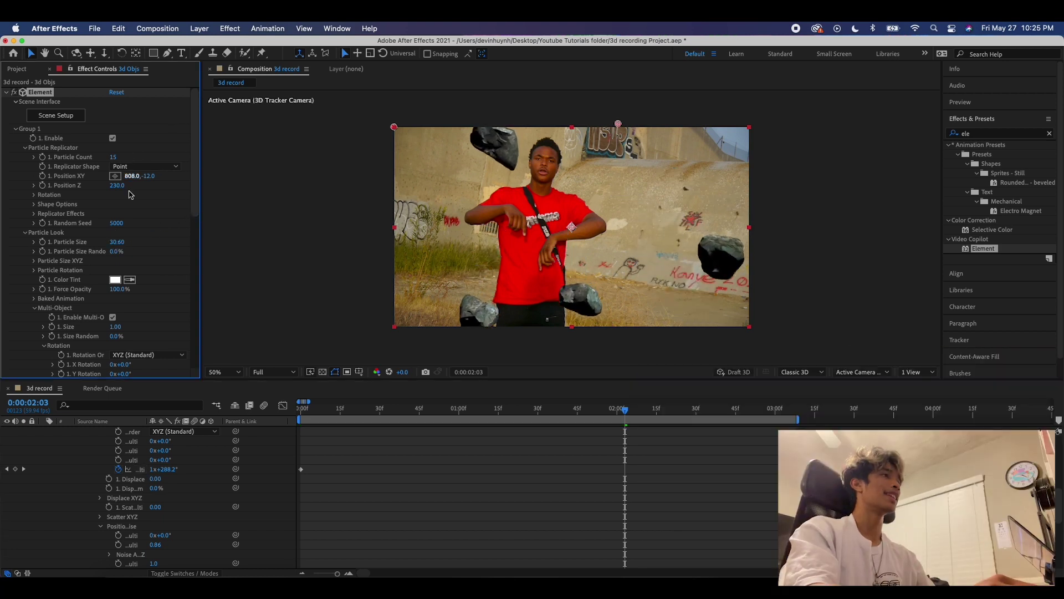
drag(147, 177, 4, 203)
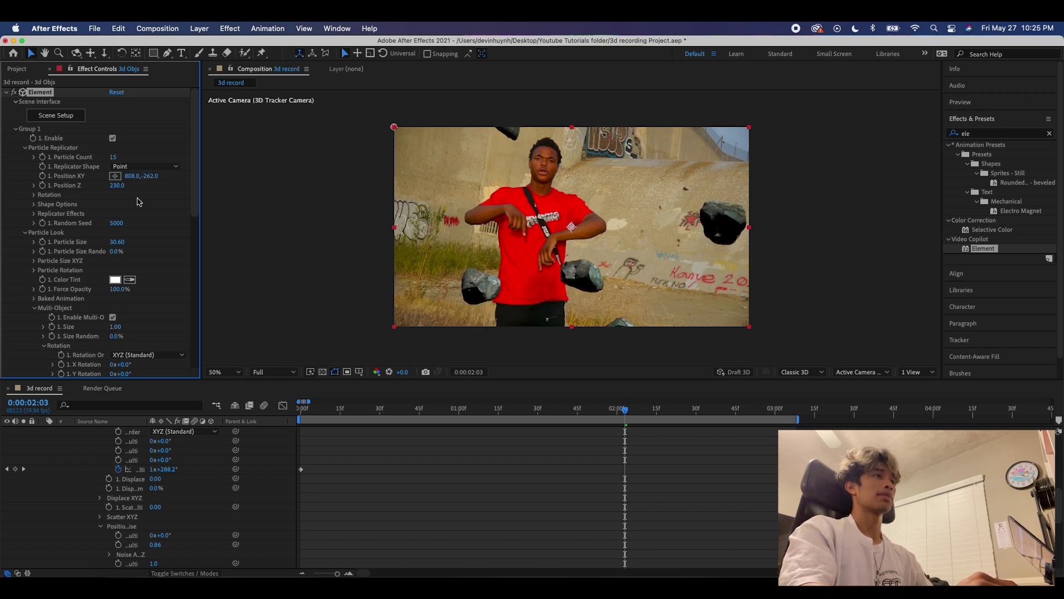
drag(152, 180, 199, 150)
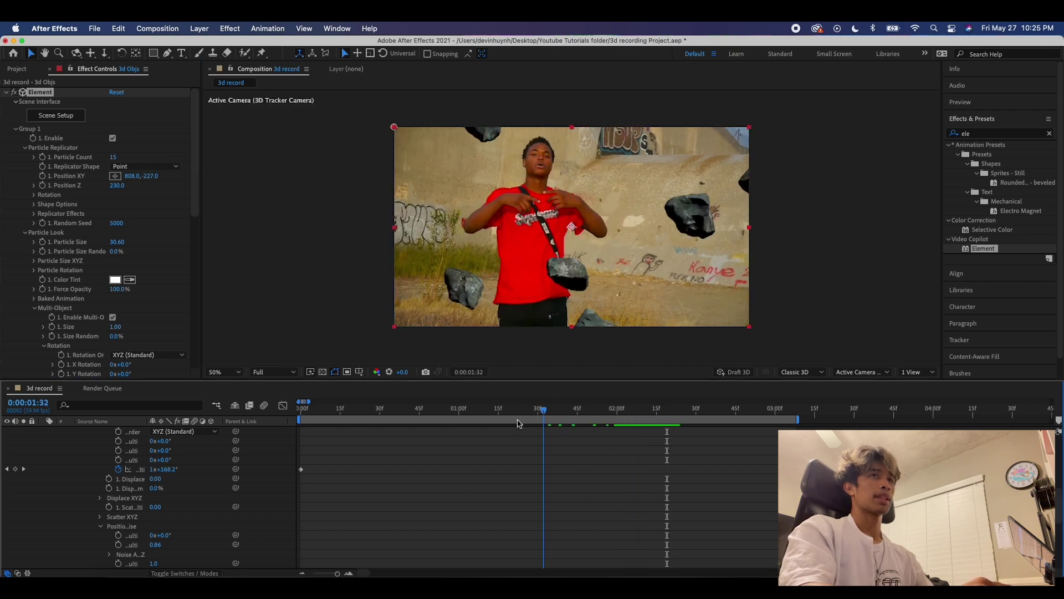
- Play back the composition to check the enlarged rocks in the shot
key(space)
key(space)
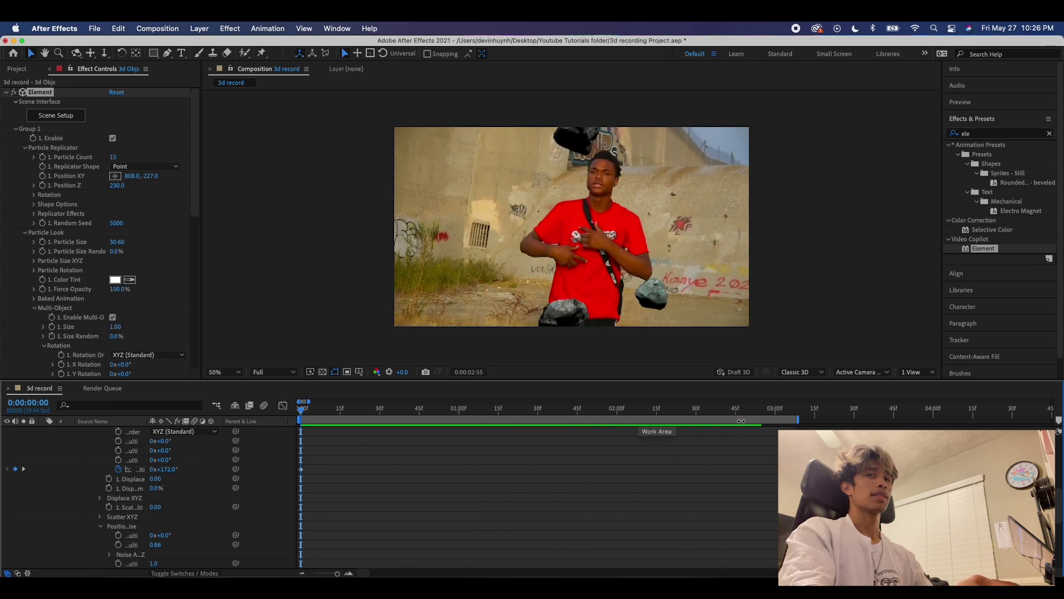
key(space)
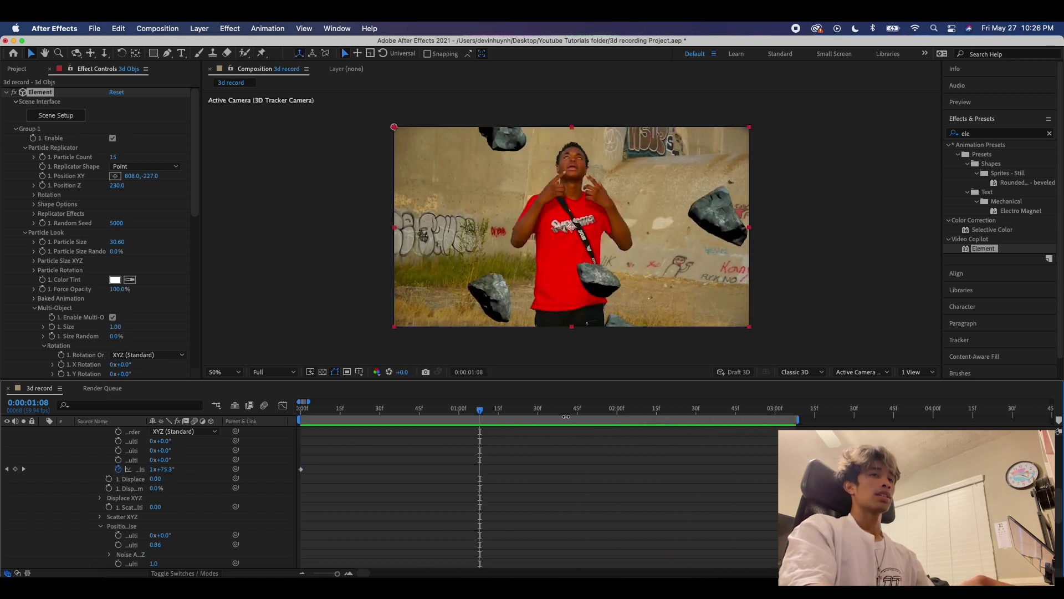
- Keyframe Group 1's Position XY at 0:00:00:00 with the value -539.0, -227.0
click(324, 407)
key(Home)
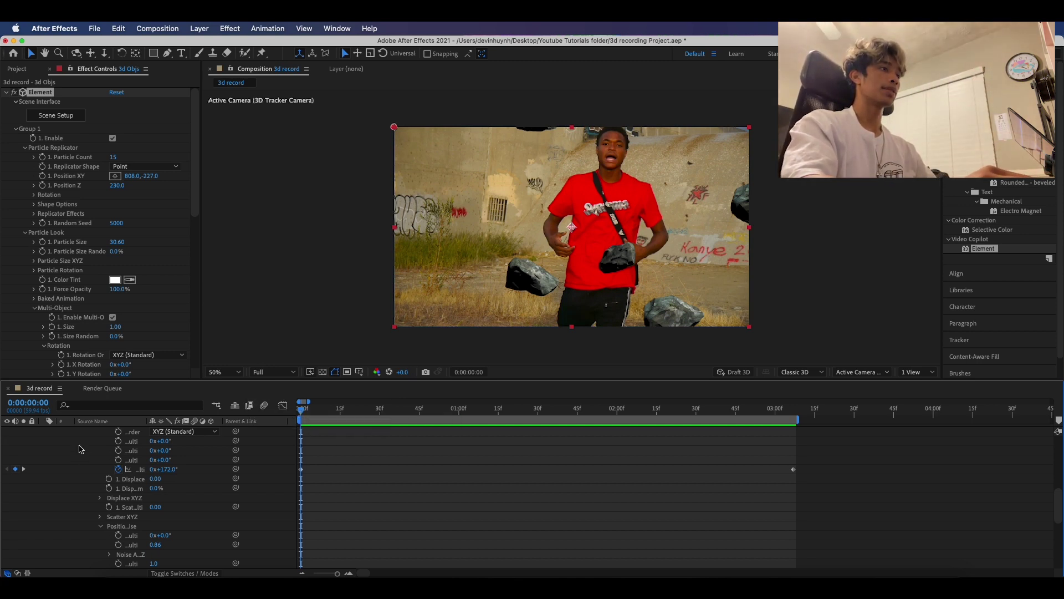
scroll(81, 449, up, 10)
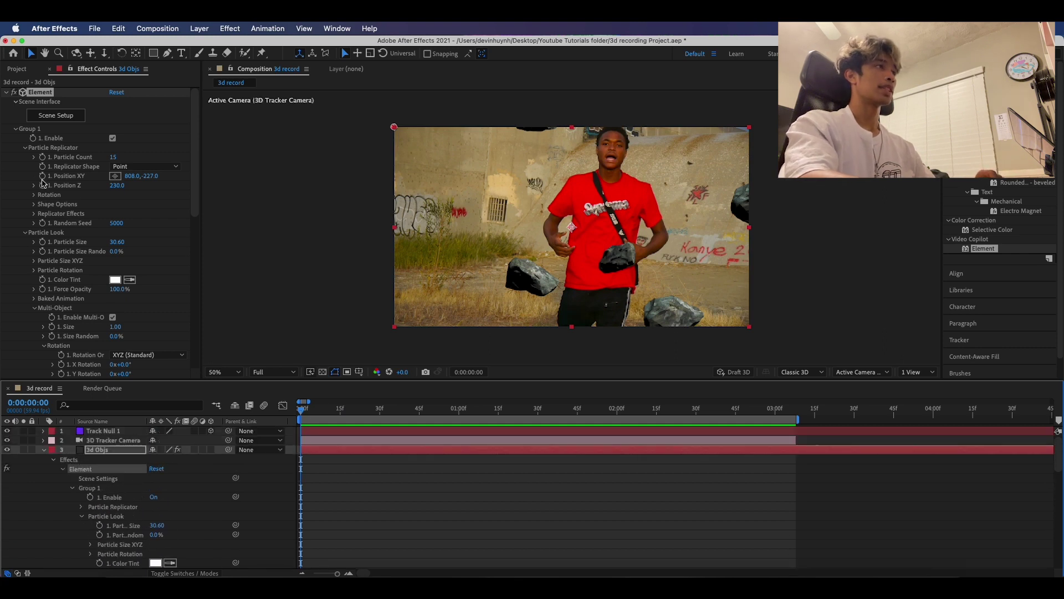
click(82, 181)
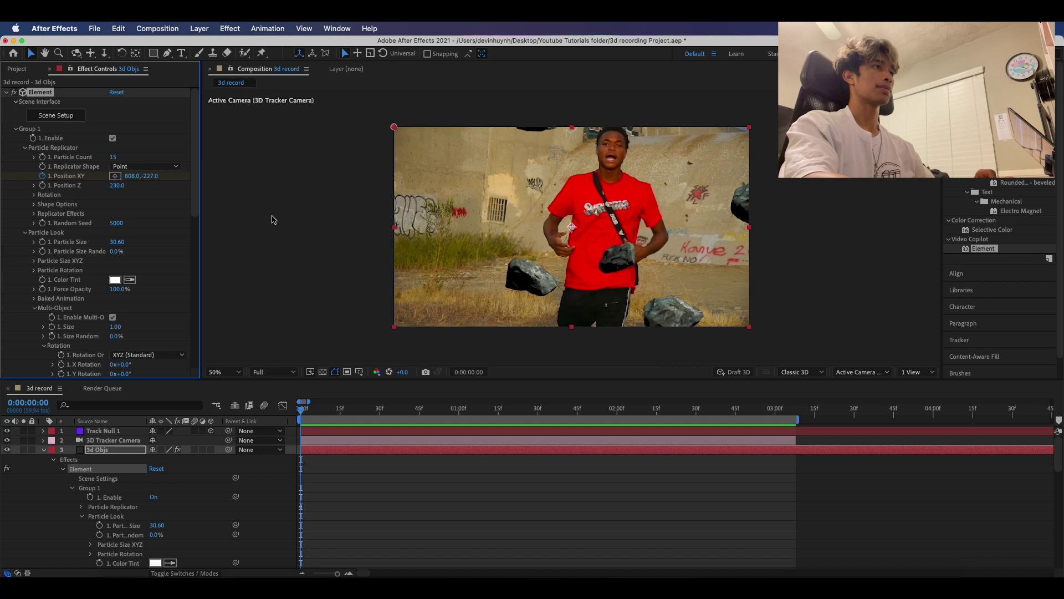
drag(135, 177, 2, 367)
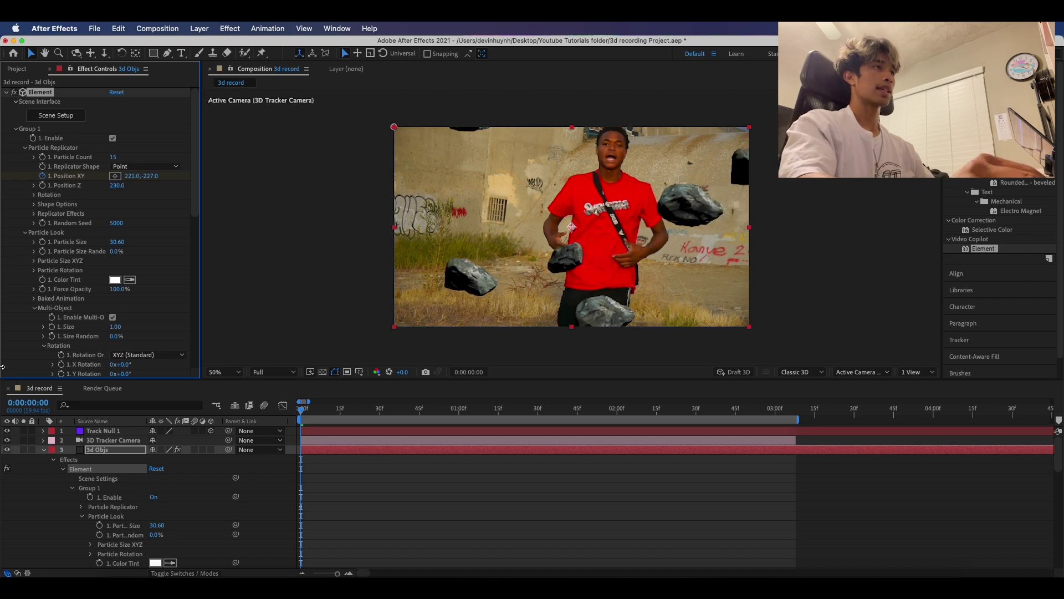
drag(133, 177, 22, 189)
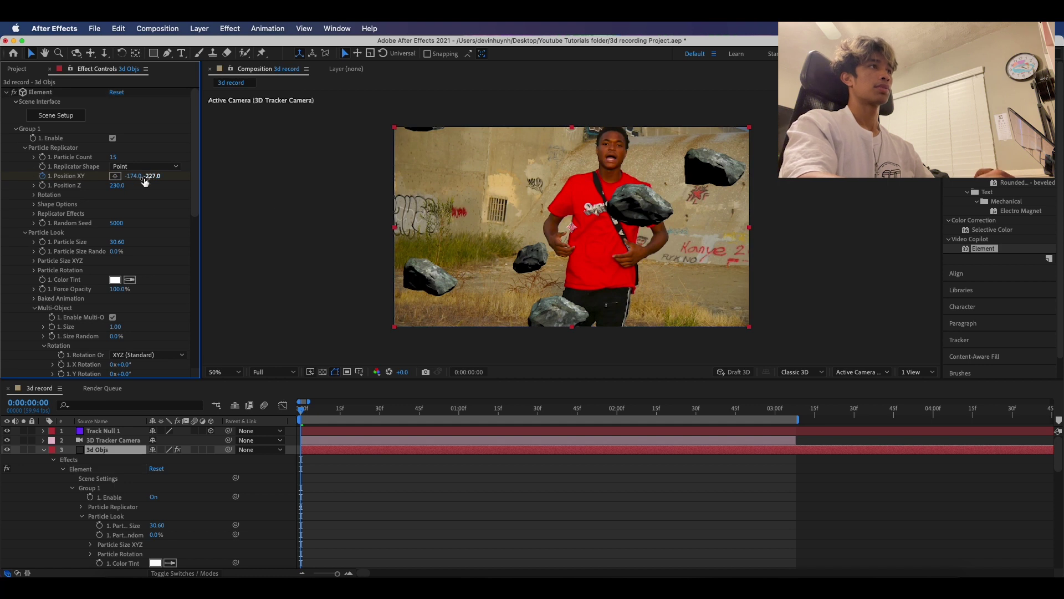
drag(142, 179, 40, 218)
drag(136, 182, 103, 177)
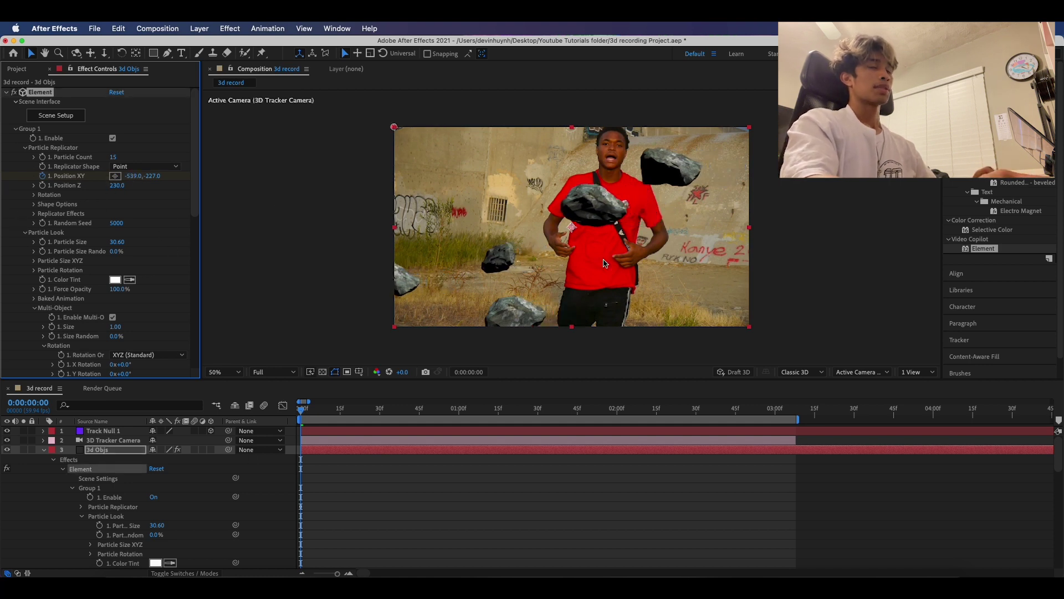
- Add a Position XY keyframe of 1370.0, -227.0 for Group 1 at 0:00:03:07
drag(302, 412, 795, 433)
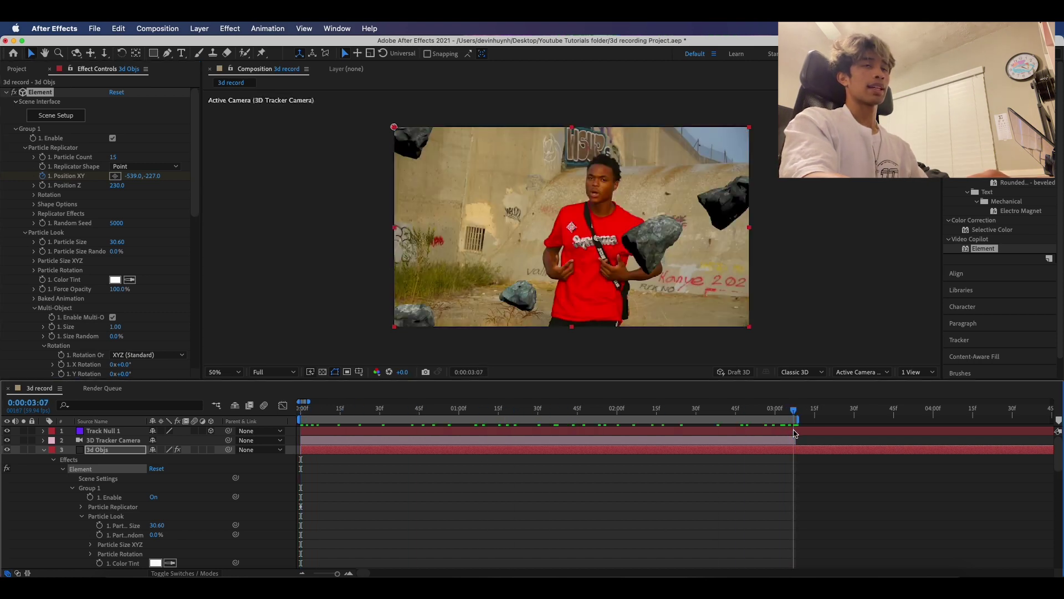
drag(136, 177, 268, 194)
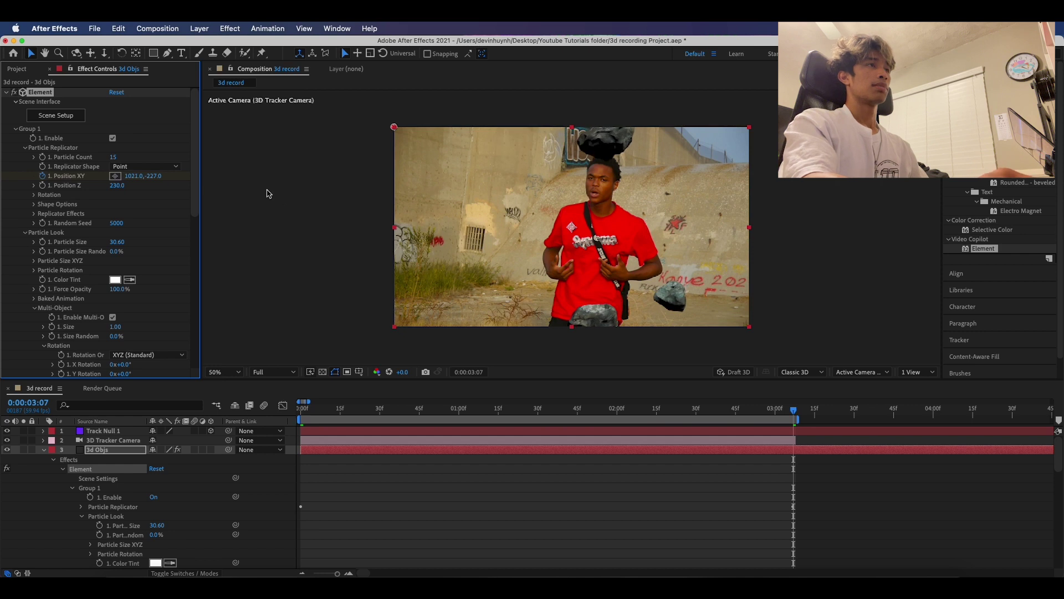
drag(137, 180, 332, 179)
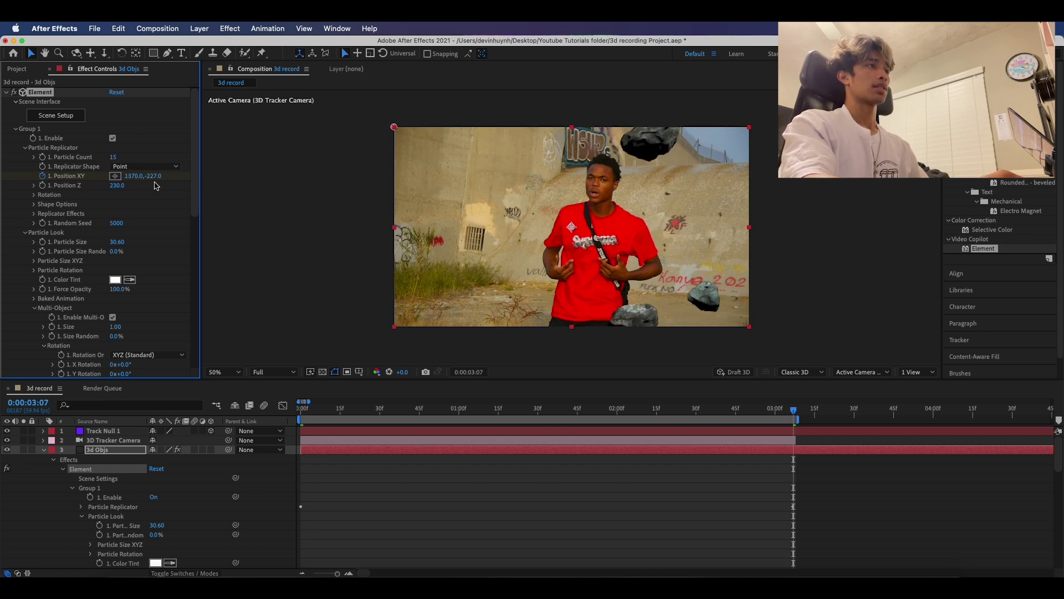
- Play back the rocks' sideways movement and inspect them up close at 100% magnification around 0:00:01:25
key(space)
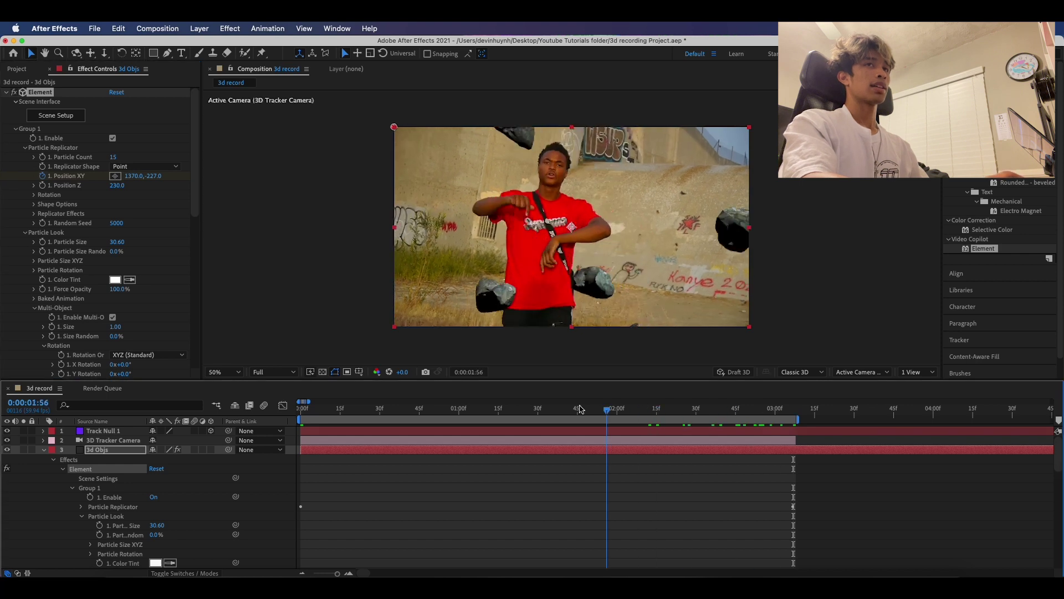
key(space)
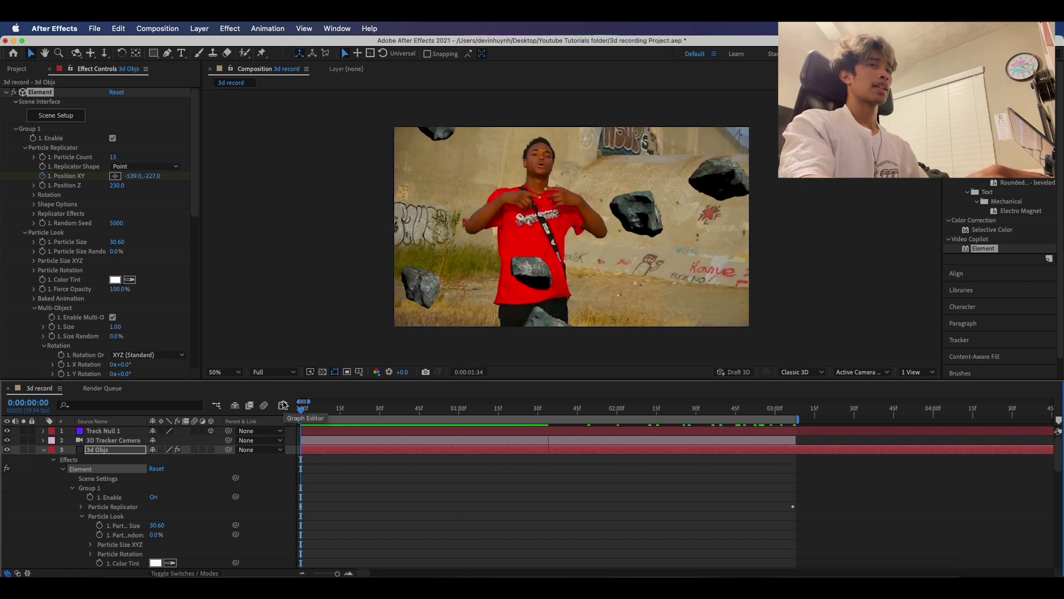
key(space)
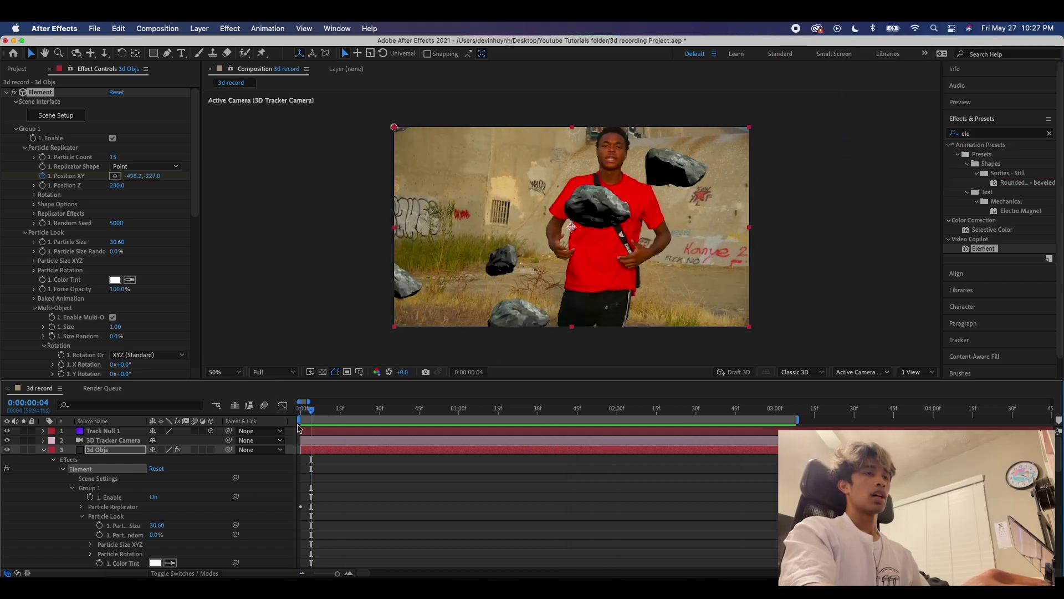
drag(313, 412, 524, 410)
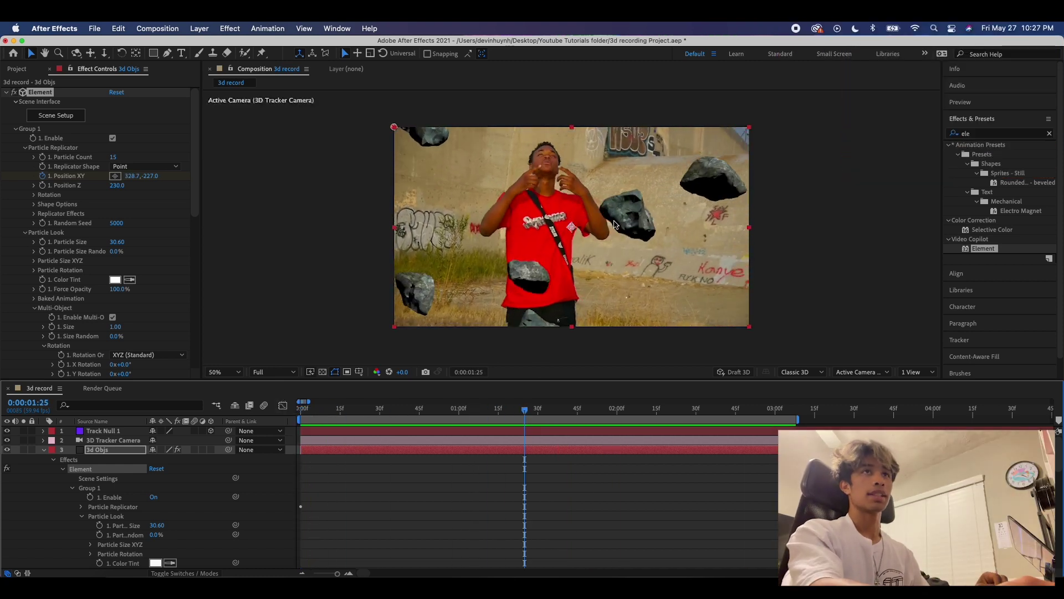
key(period)
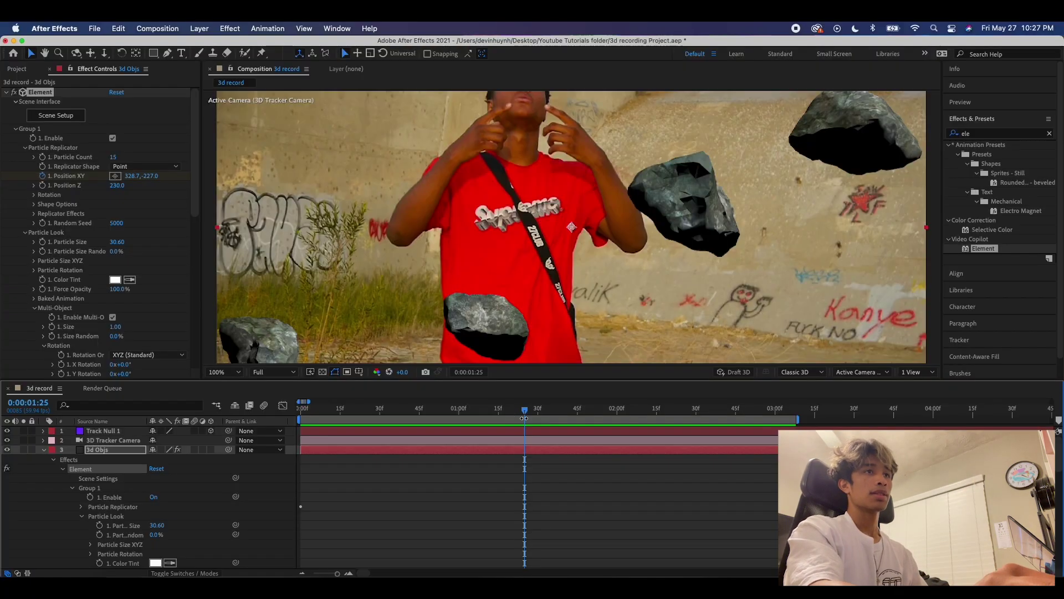
- Return to 0:00:00:00 and open the MAGNET HDRI pack among the environment presets in Element's Scene Setup
drag(525, 412, 274, 425)
click(67, 120)
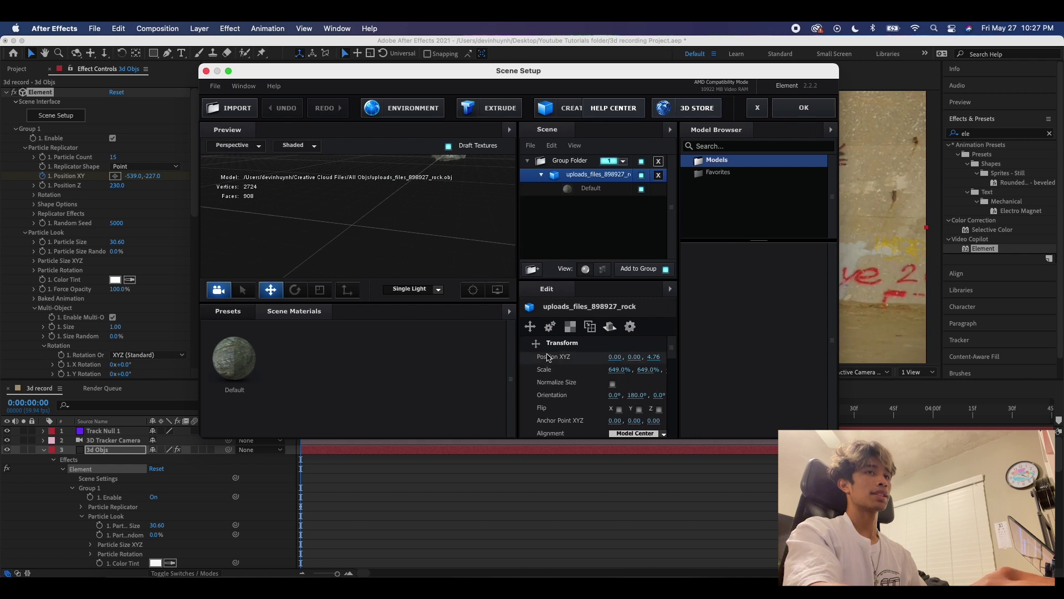
click(235, 313)
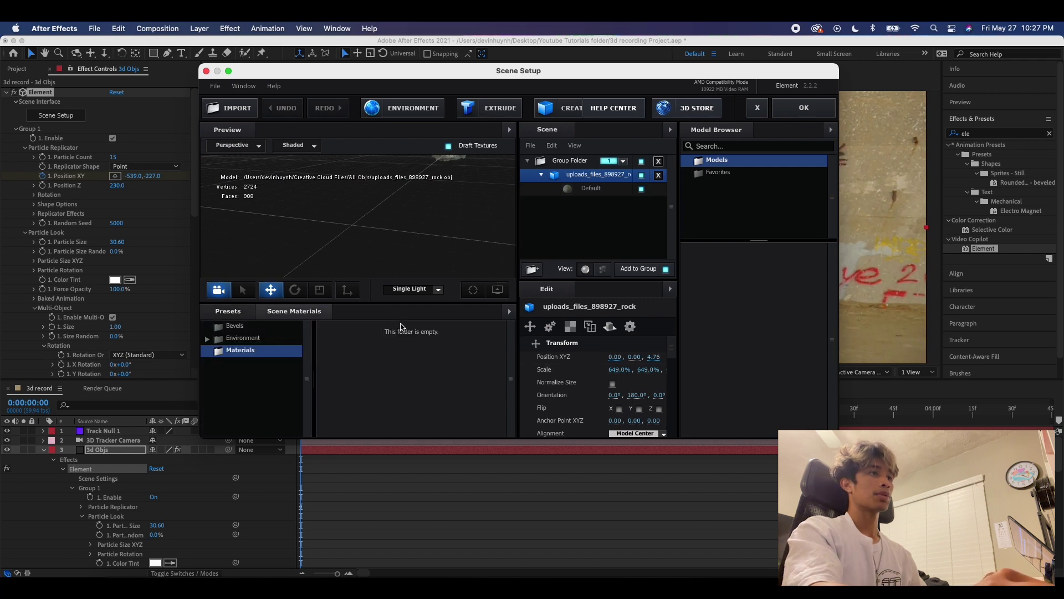
click(293, 311)
click(244, 313)
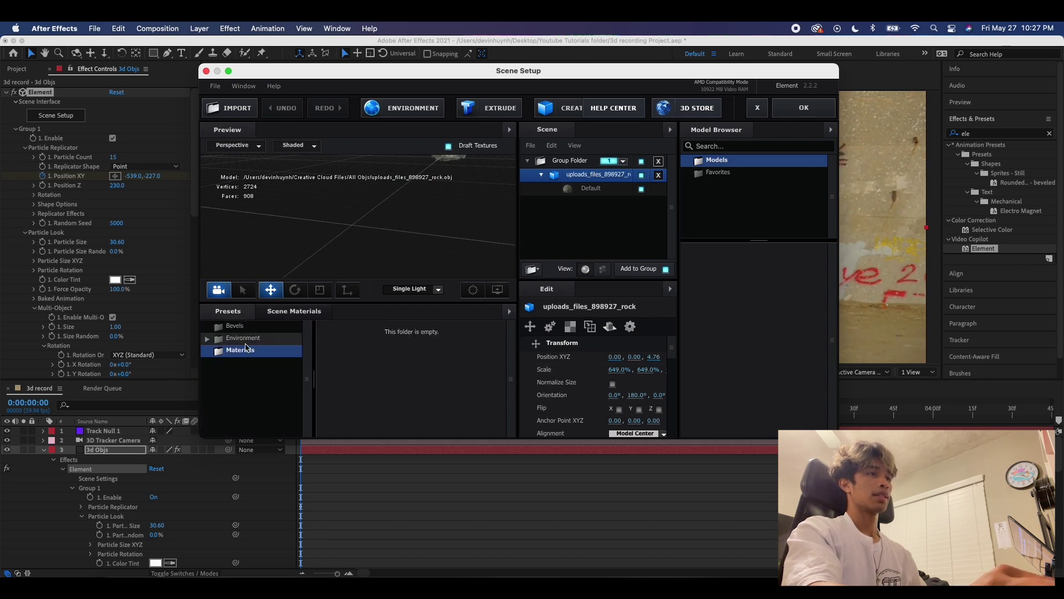
double_click(249, 339)
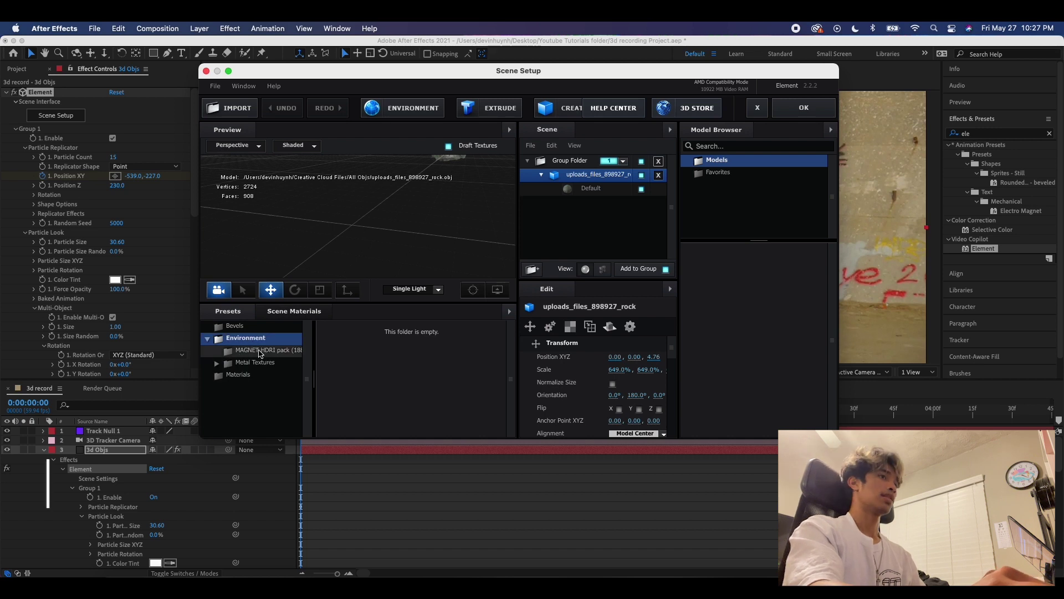
click(259, 351)
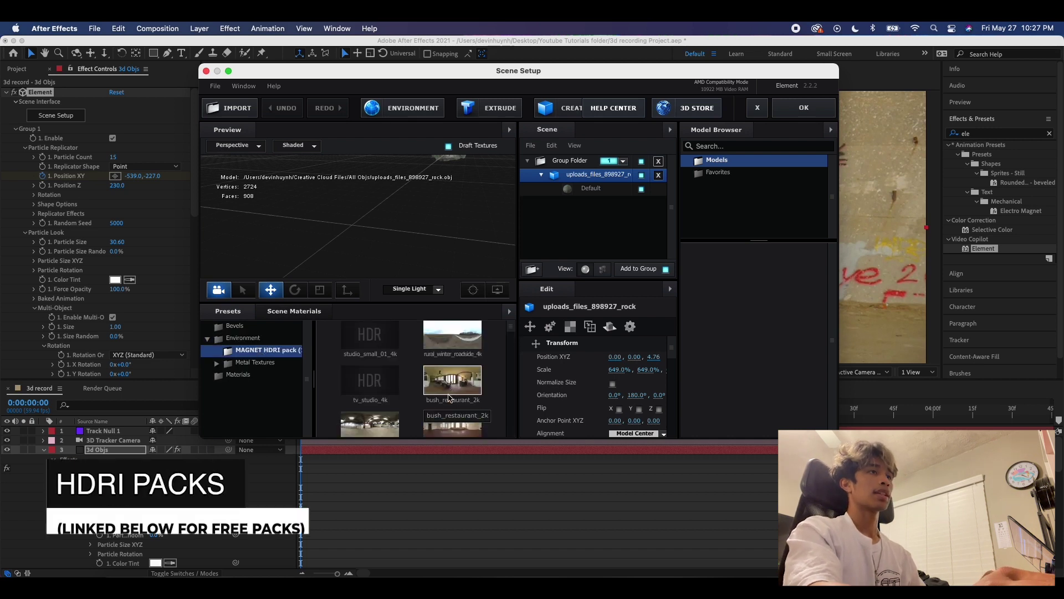
- Apply the spruit_sunrise_4k HDRI as the rocks' environment, accept the scene, and check the lighting in the full frame
scroll(449, 396, down, 5)
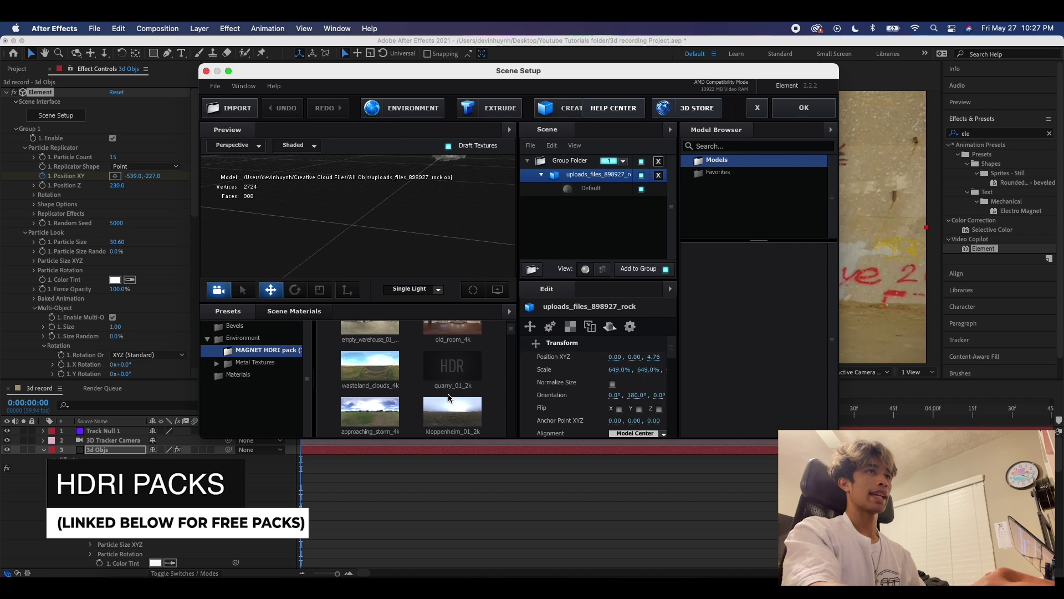
drag(438, 238, 455, 181)
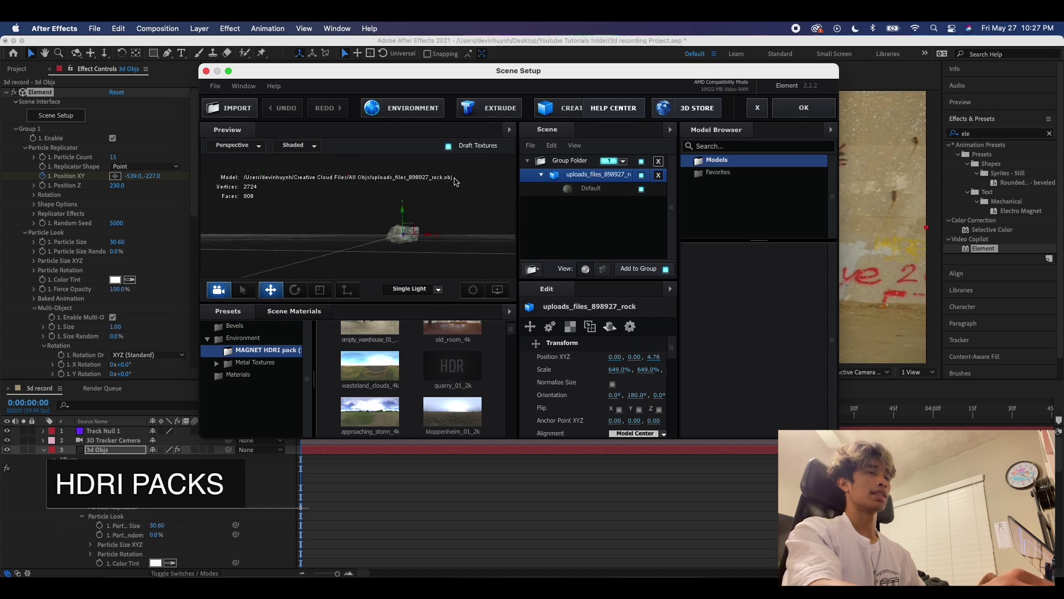
scroll(423, 380, down, 2)
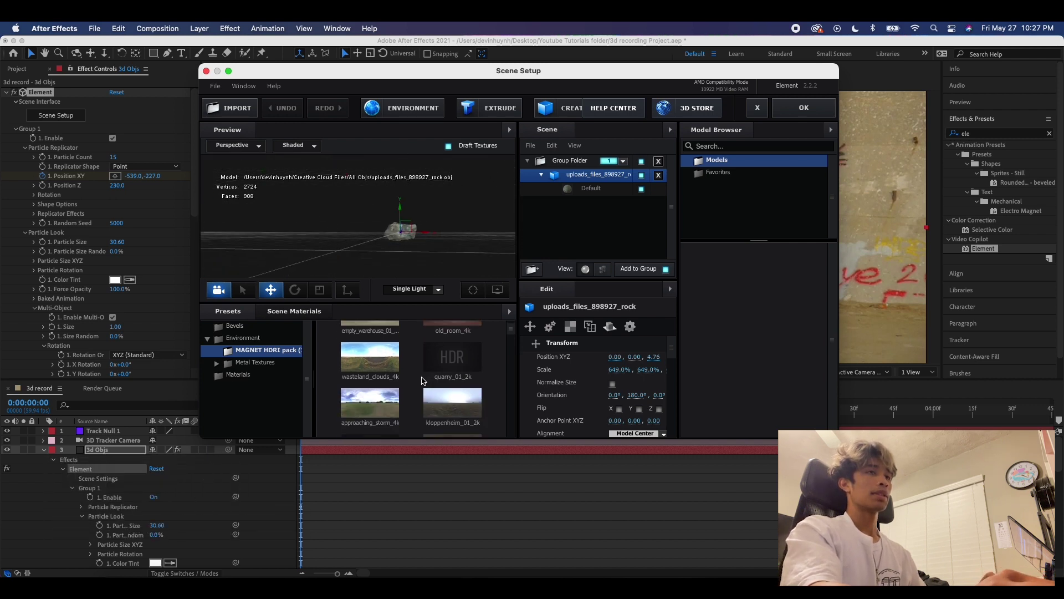
scroll(422, 380, down, 3)
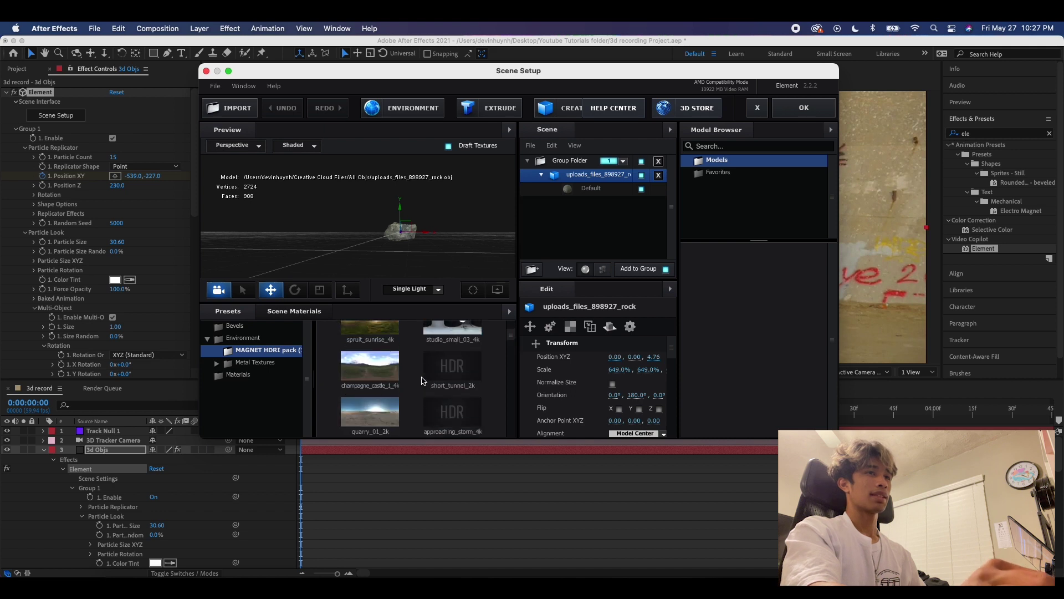
scroll(422, 380, up, 2)
click(379, 358)
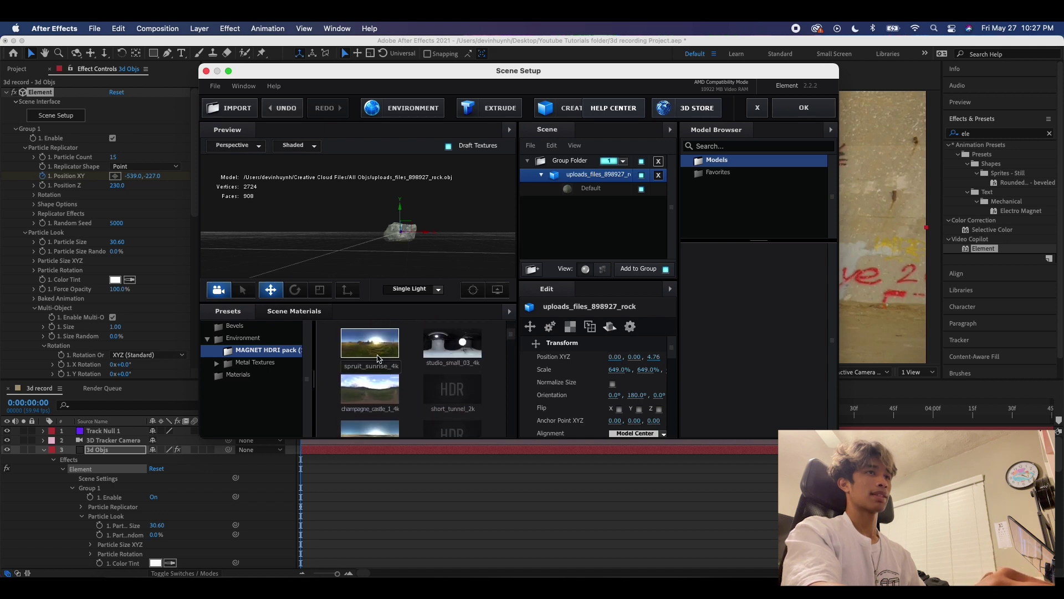
click(795, 113)
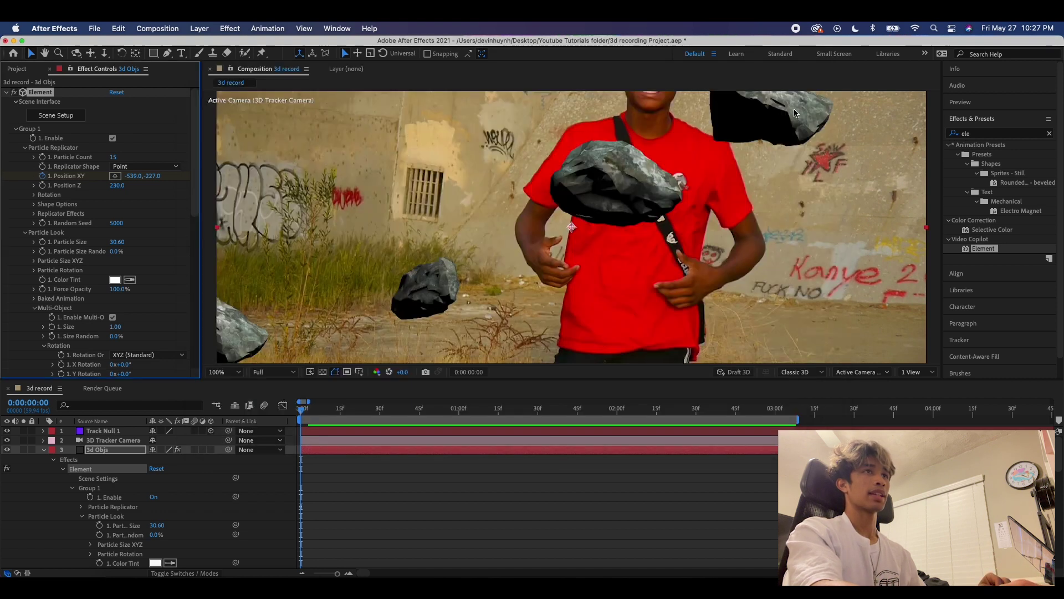
scroll(717, 225, down, 3)
scroll(717, 225, up, 1)
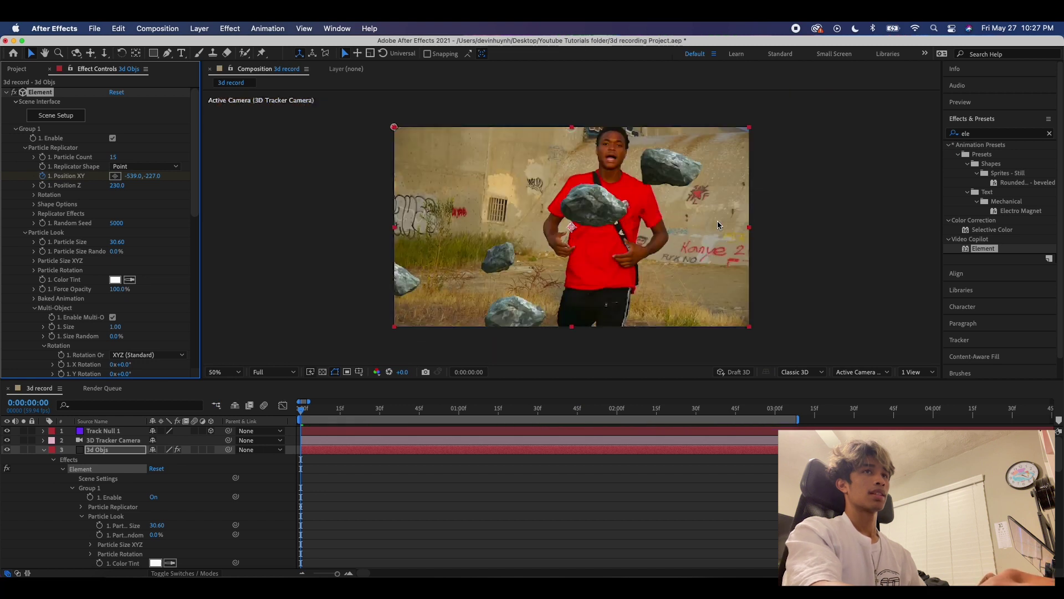
- Reopen Scene Setup, choose an environment from the HDRI presets again, and accept the scene
click(61, 114)
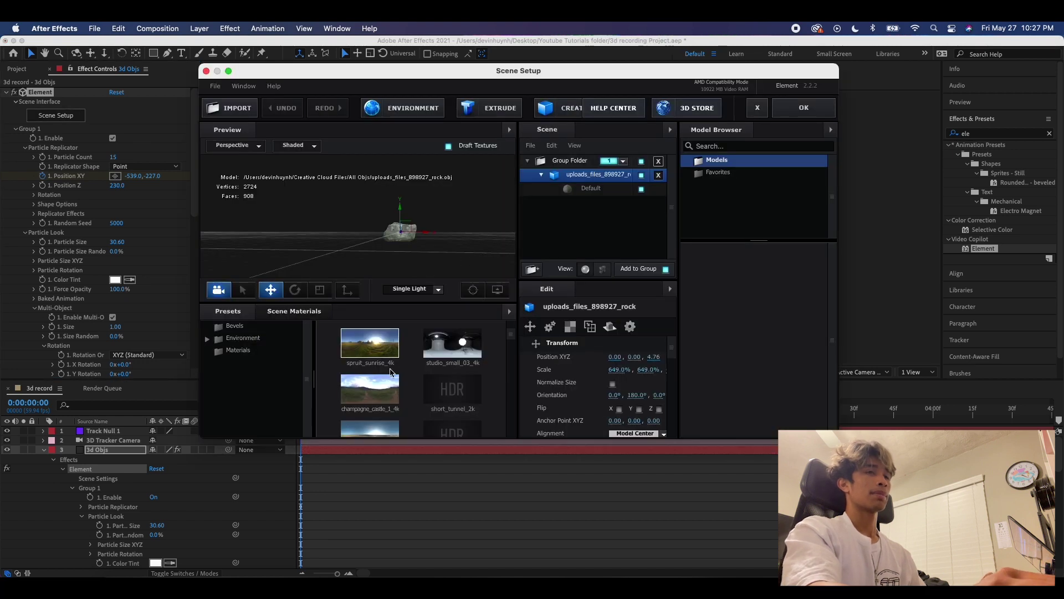
scroll(392, 390, up, 3)
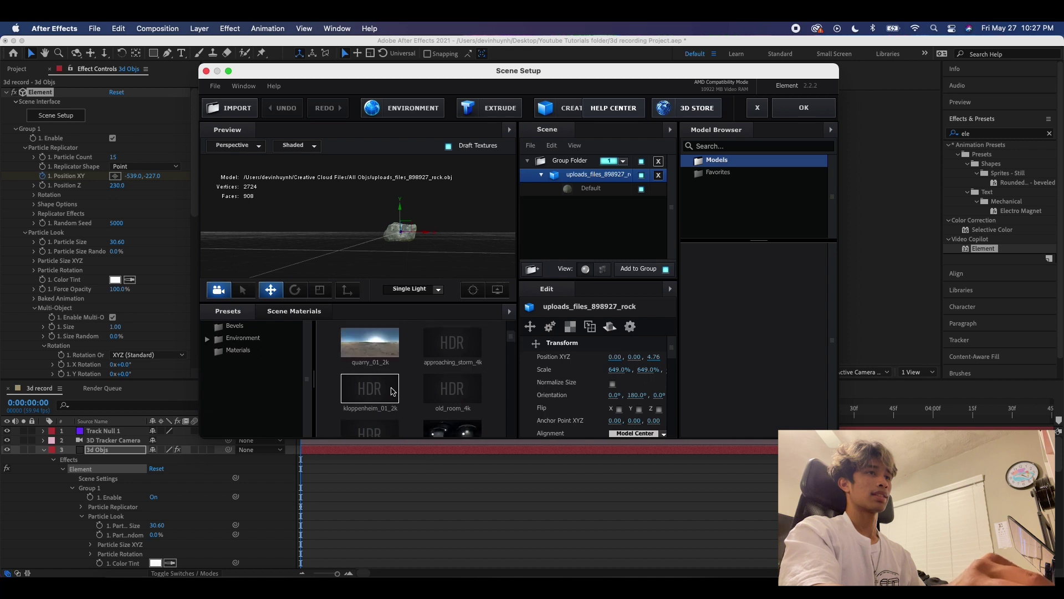
click(387, 362)
click(804, 107)
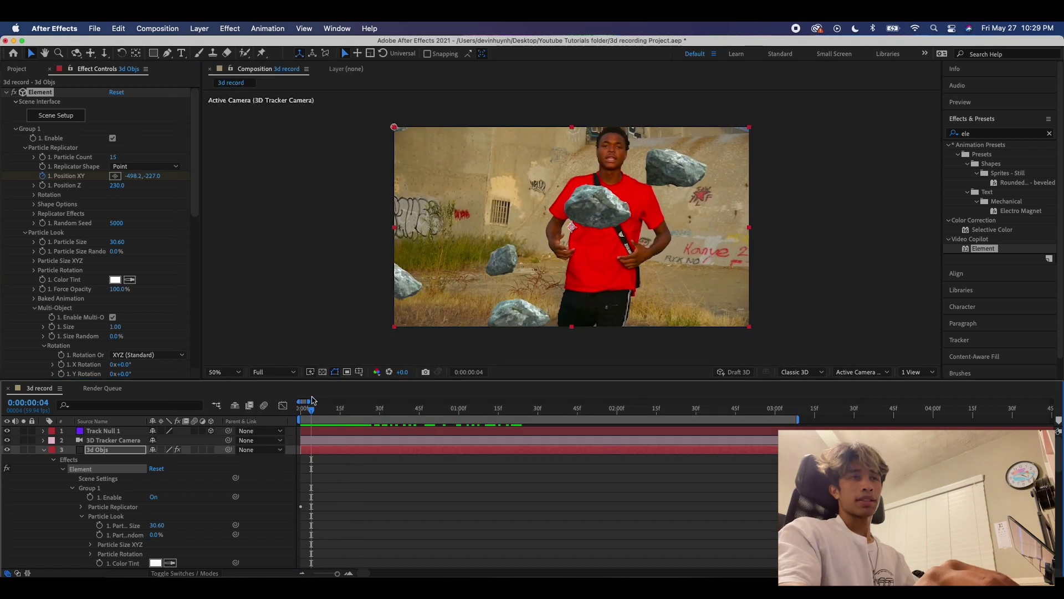
- Play back the composition from the start several times to check the relit rocks' movement
key(space)
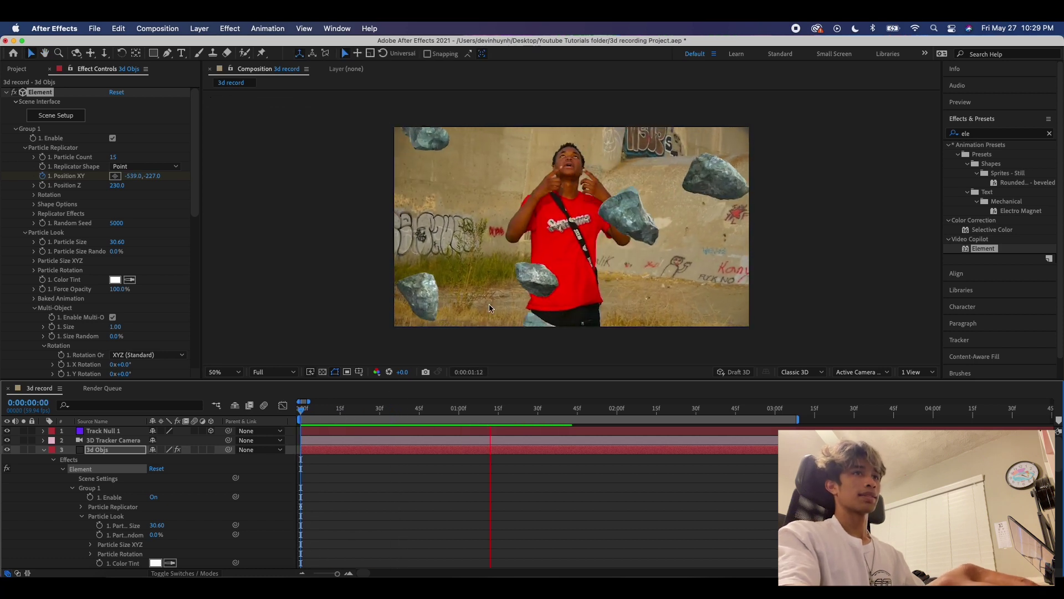
click(301, 410)
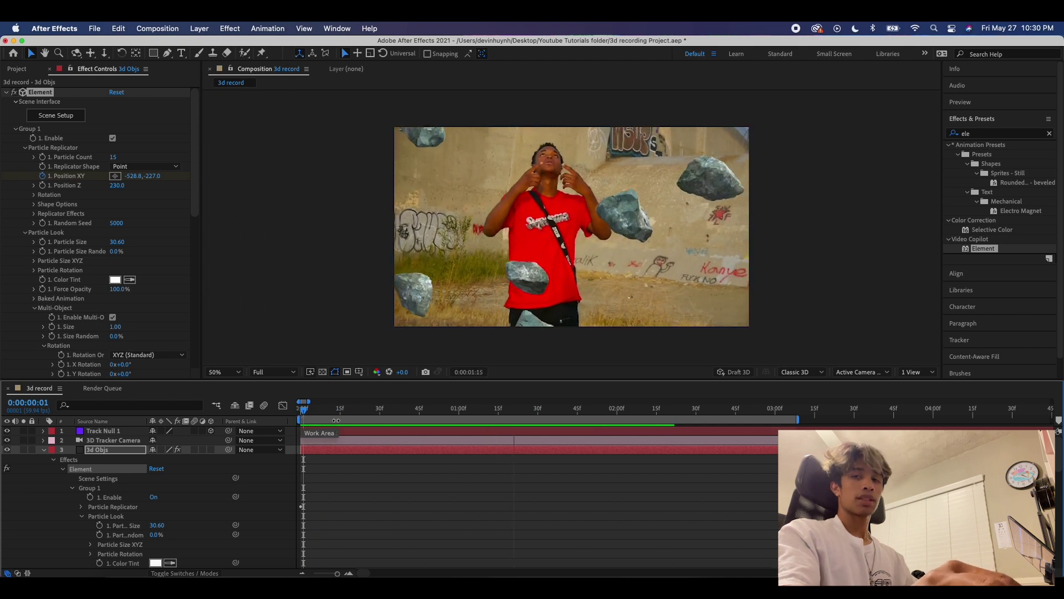
key(space)
key(space)
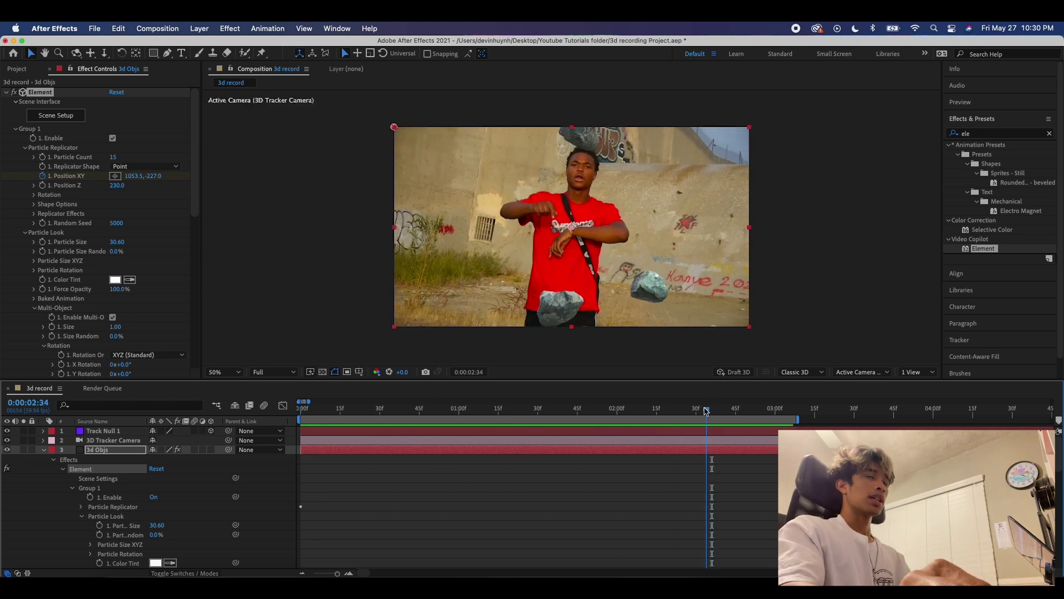
click(302, 410)
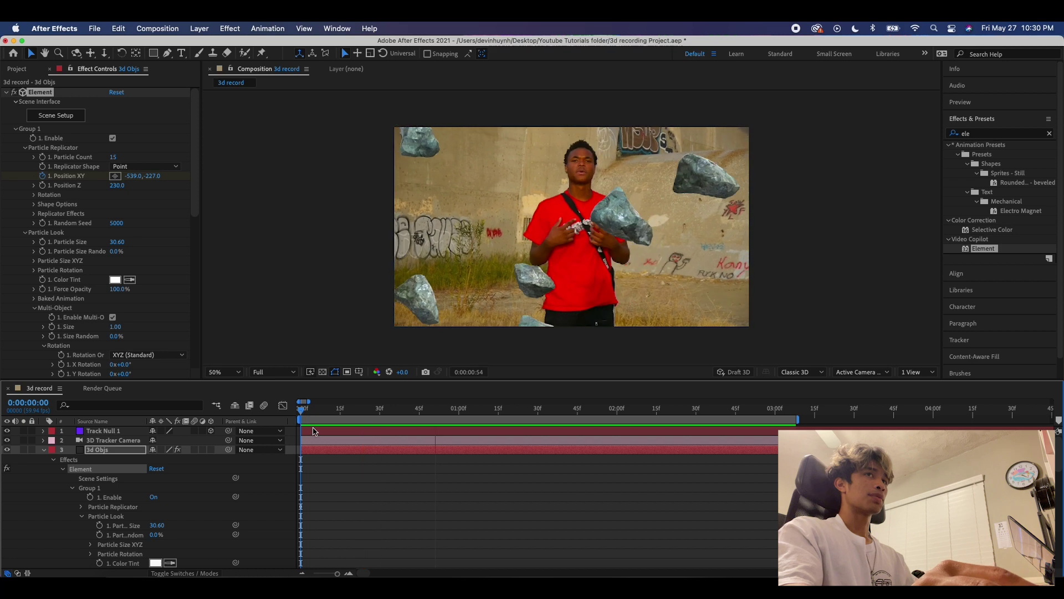
key(space)
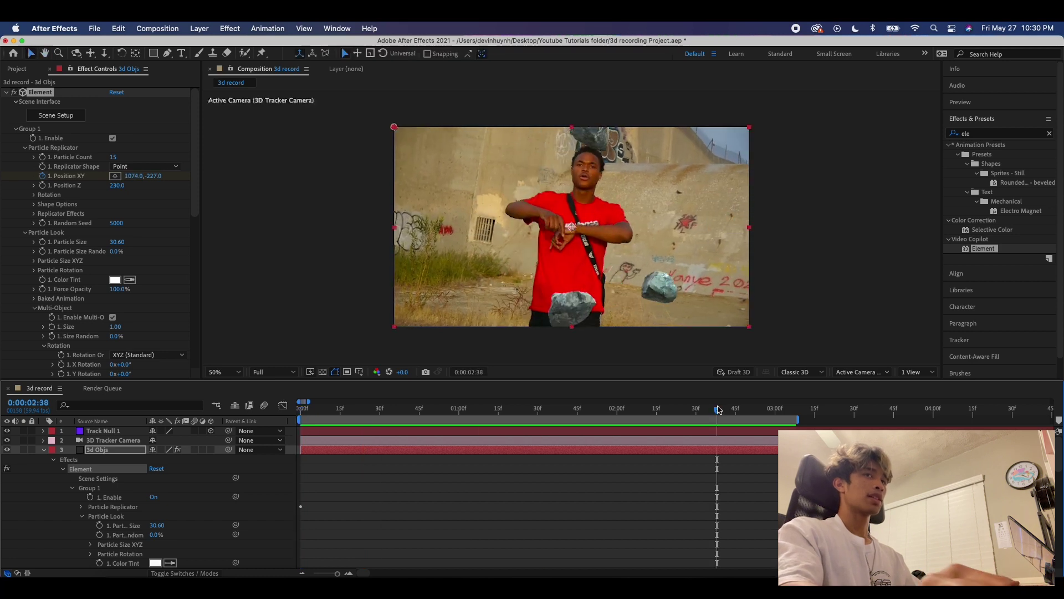
click(302, 409)
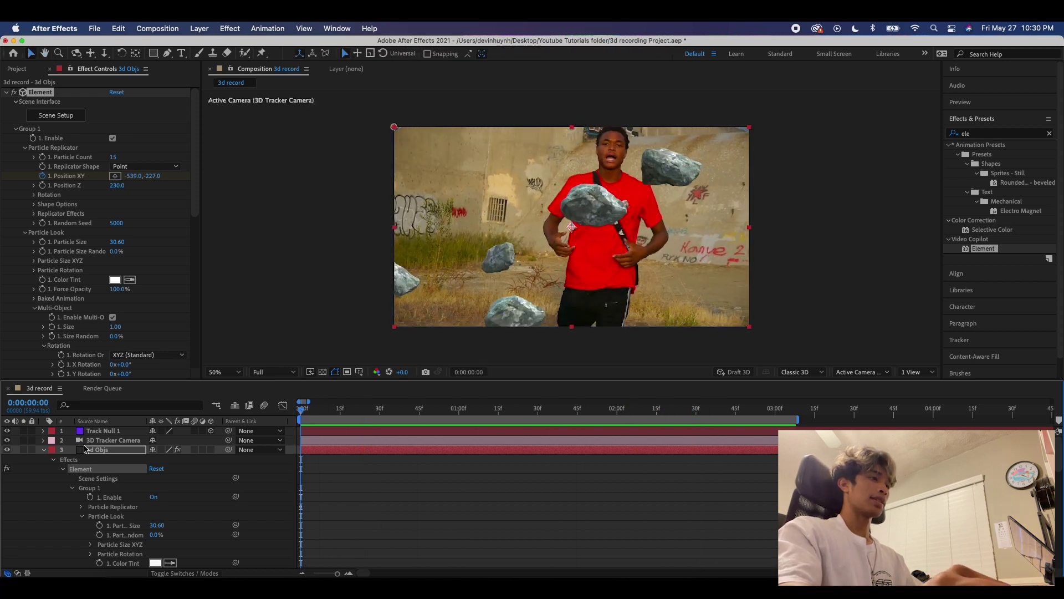
- Duplicate the 3d Objs layer and select the upper copy
click(103, 449)
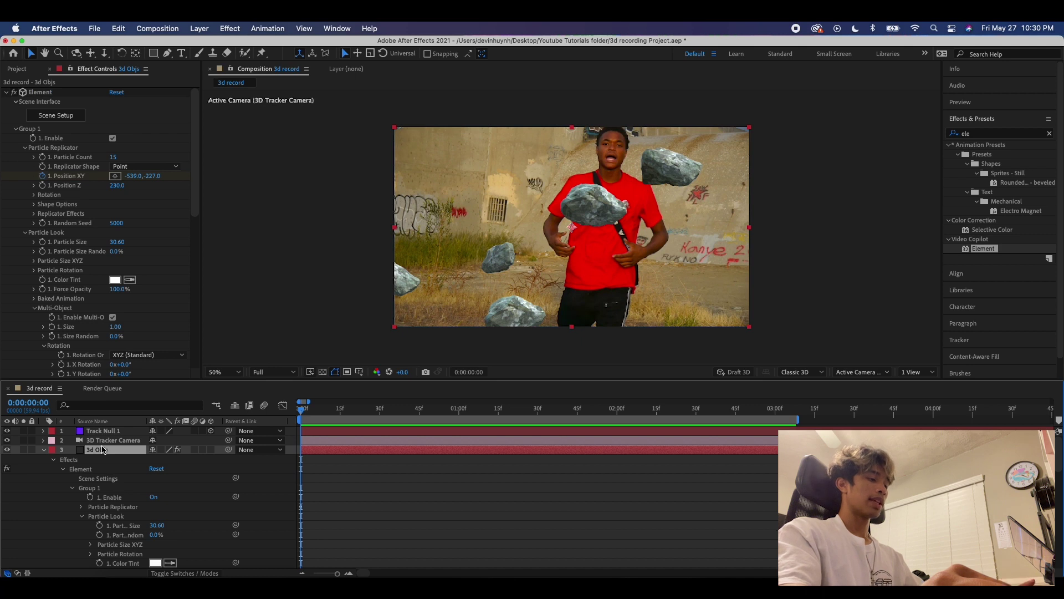
key(super+d)
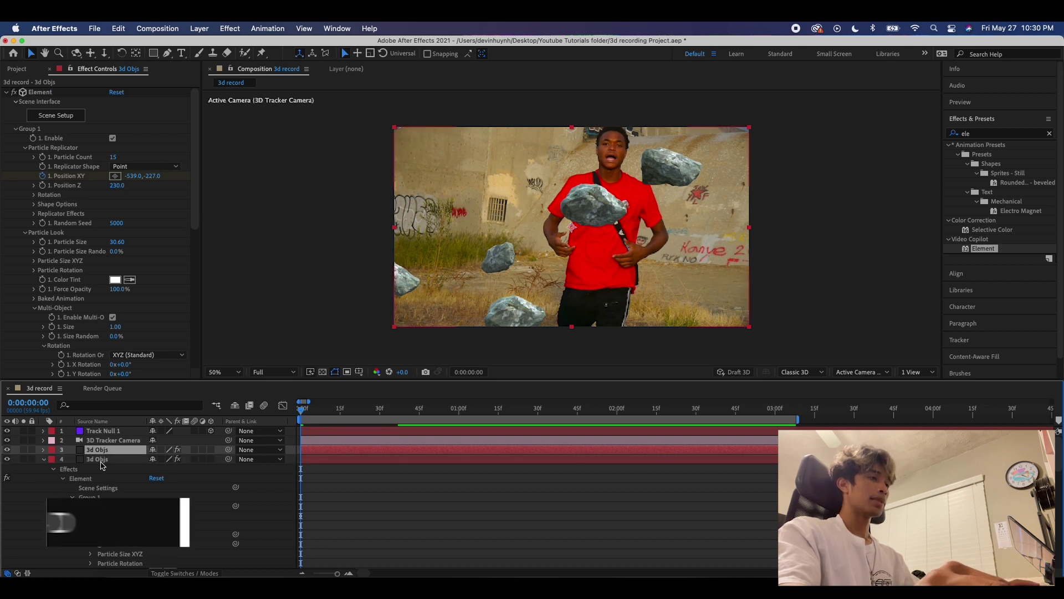
click(125, 450)
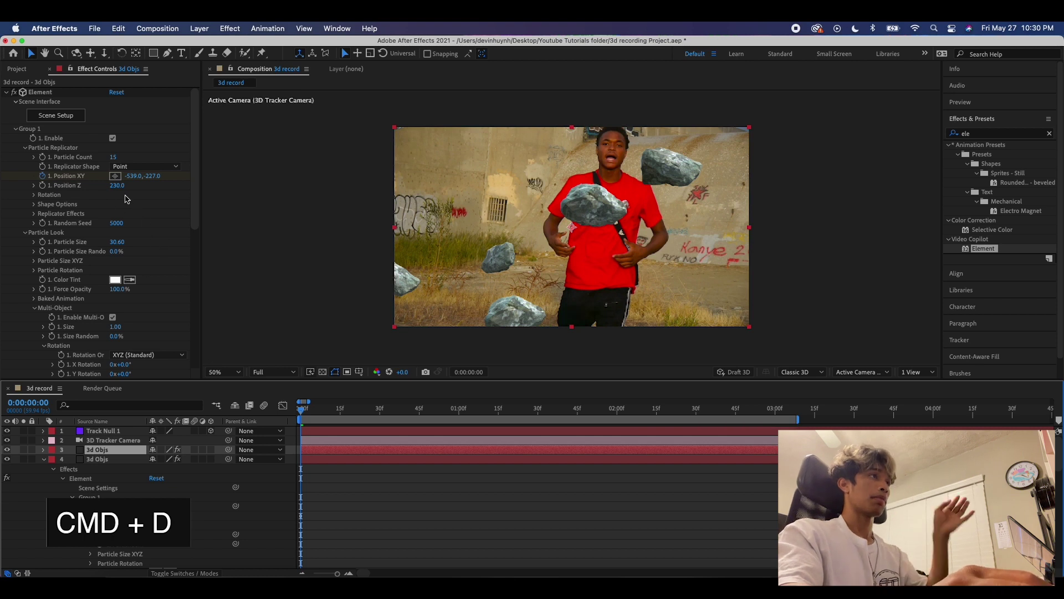
- Push the duplicate's rocks into the background with Position Z 13280.0 and raise Particle Count to 29
drag(117, 185, 835, 177)
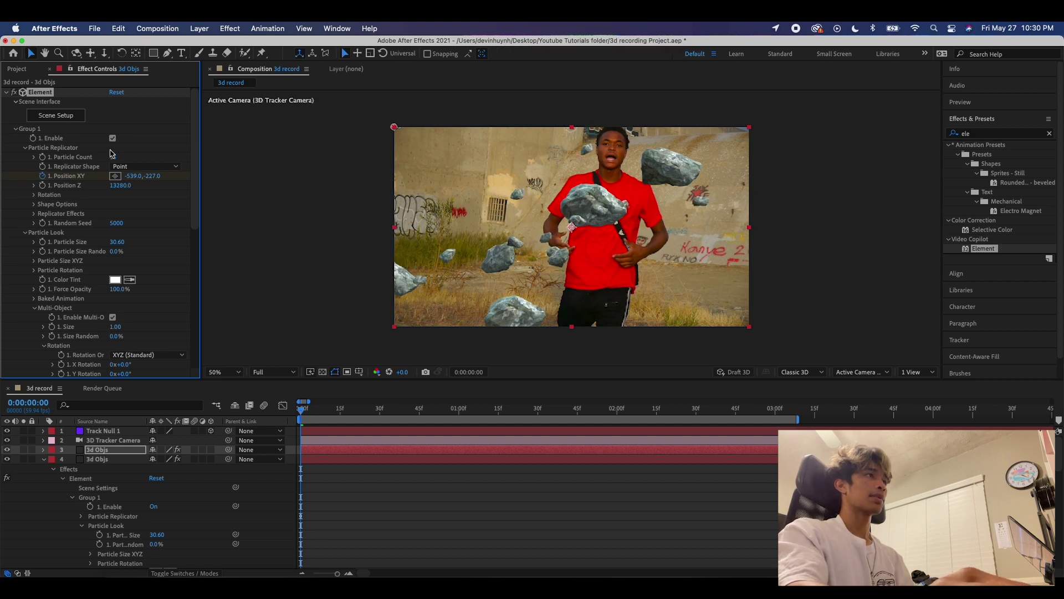
drag(118, 154, 121, 152)
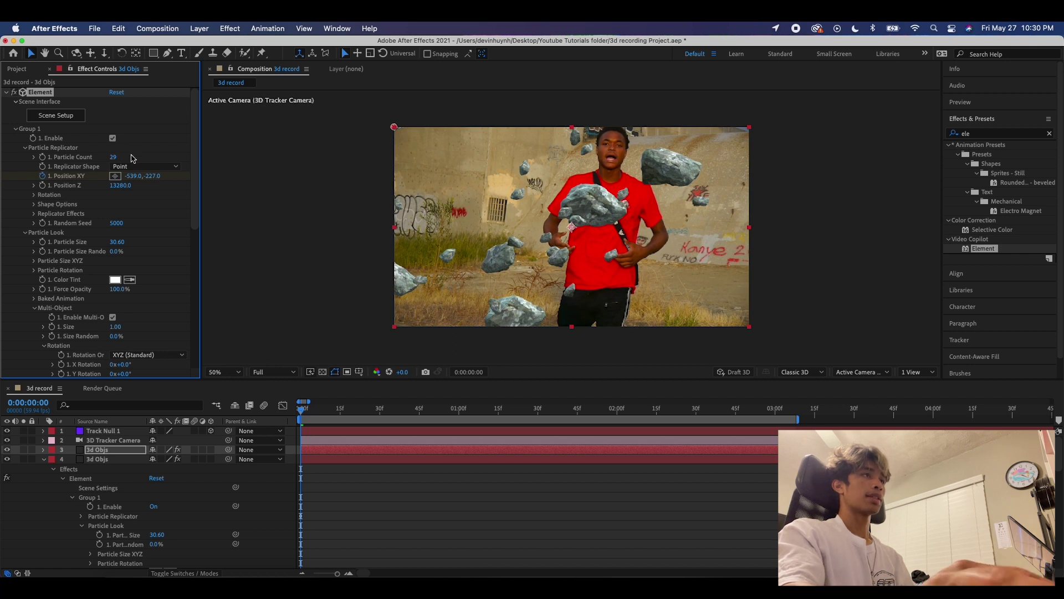
- Adjust the duplicate's scatter to X Scatter 25.6 and Z Scatter 17.5, and set Particle Size Random to 2.0%
scroll(156, 261, down, 10)
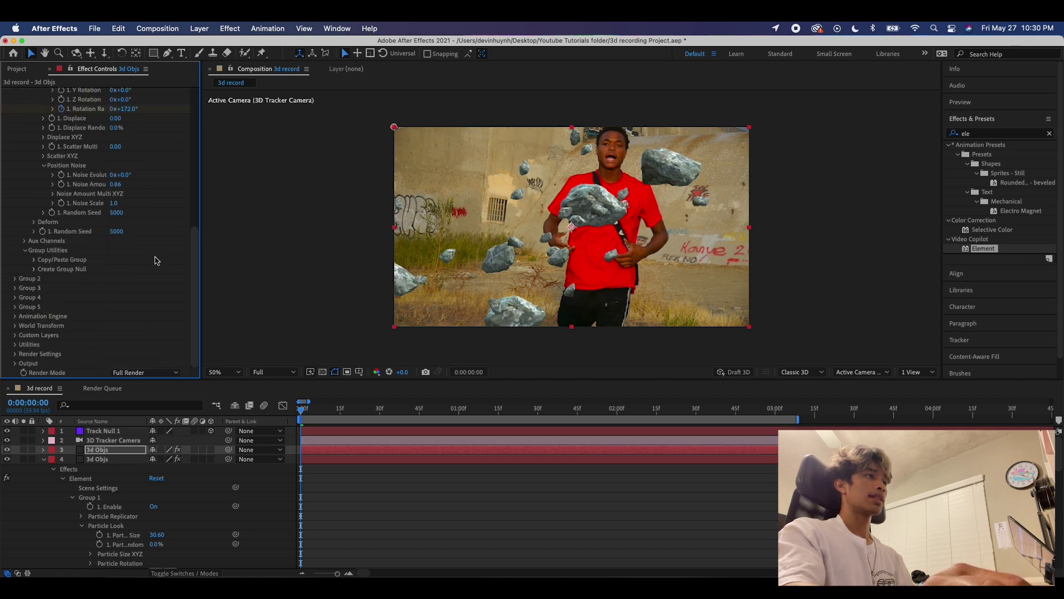
scroll(156, 260, up, 2)
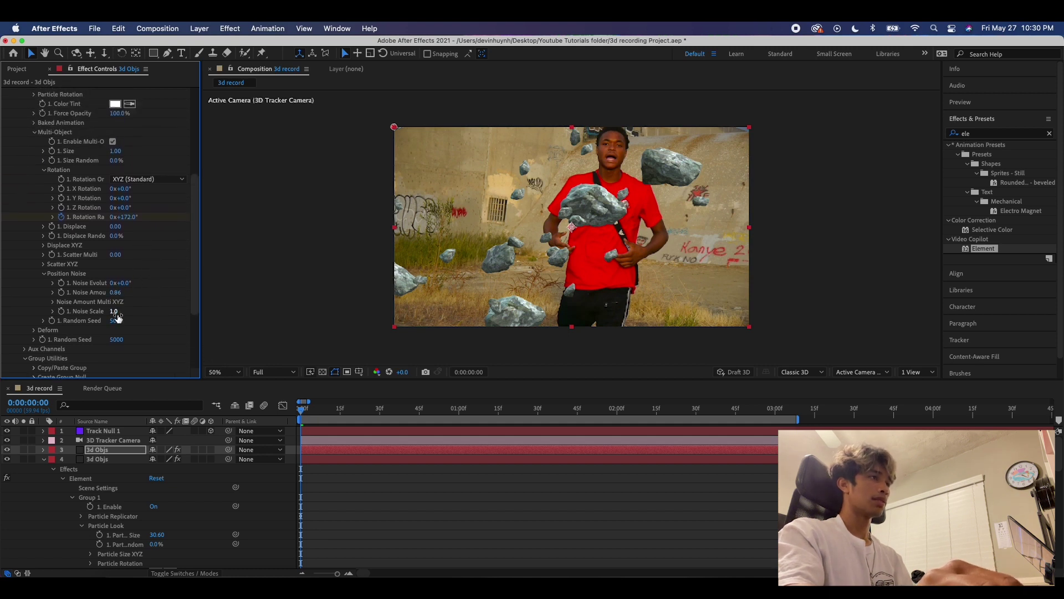
scroll(139, 270, up, 6)
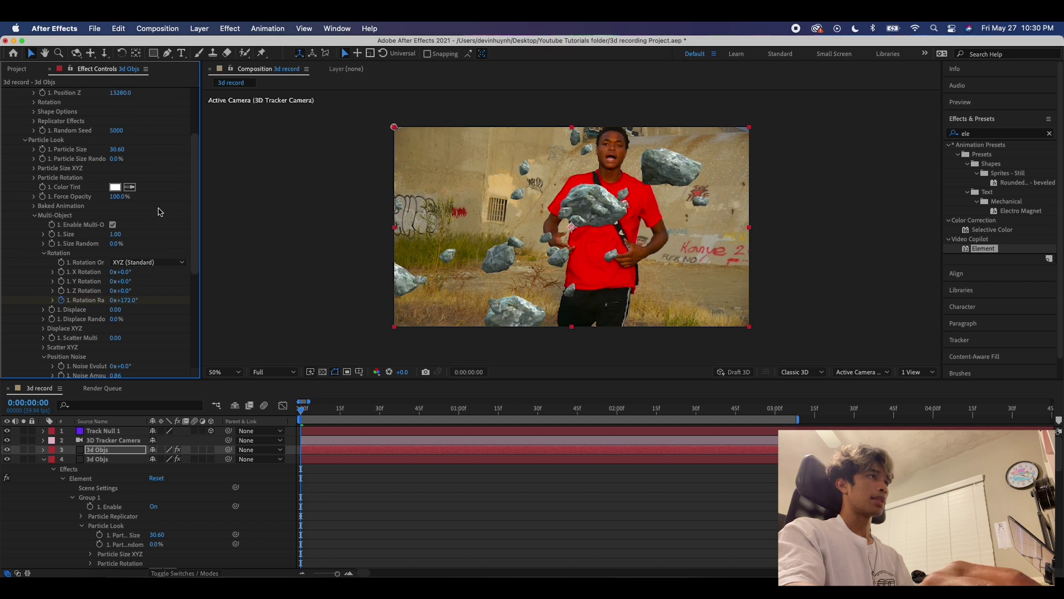
scroll(160, 214, up, 5)
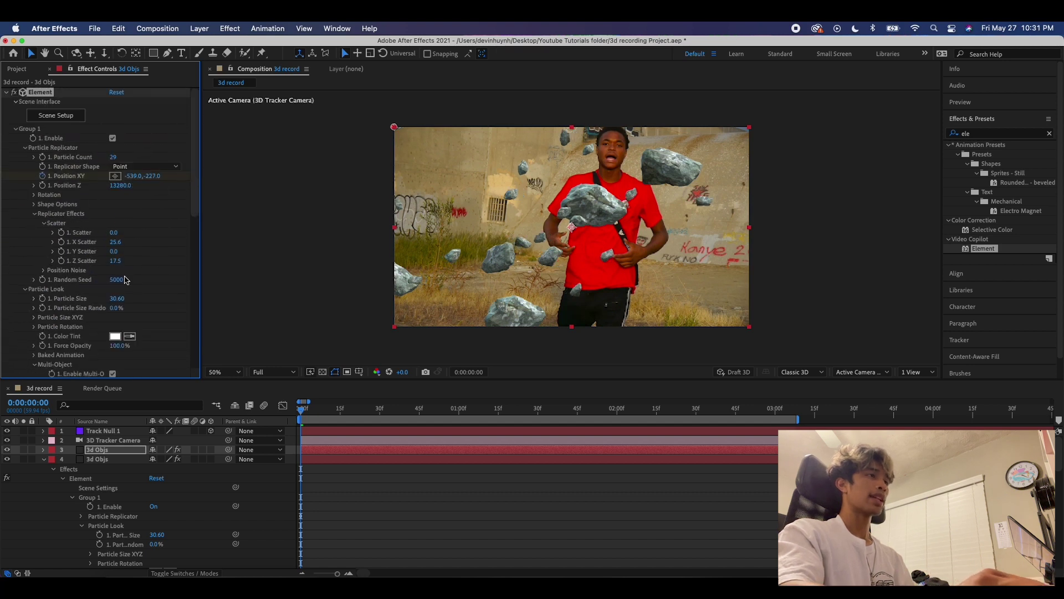
mouse_move(117, 308)
mouse_down()
mouse_move(174, 302)
mouse_move(127, 308)
mouse_up()
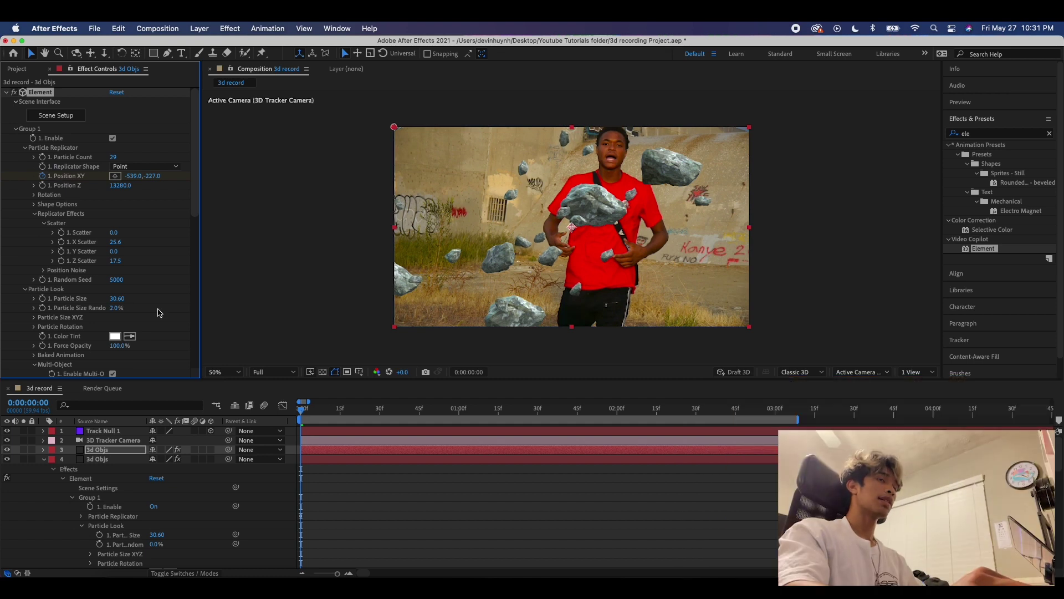
- Play back the composition to check the background rocks together with the foreground rocks
key(space)
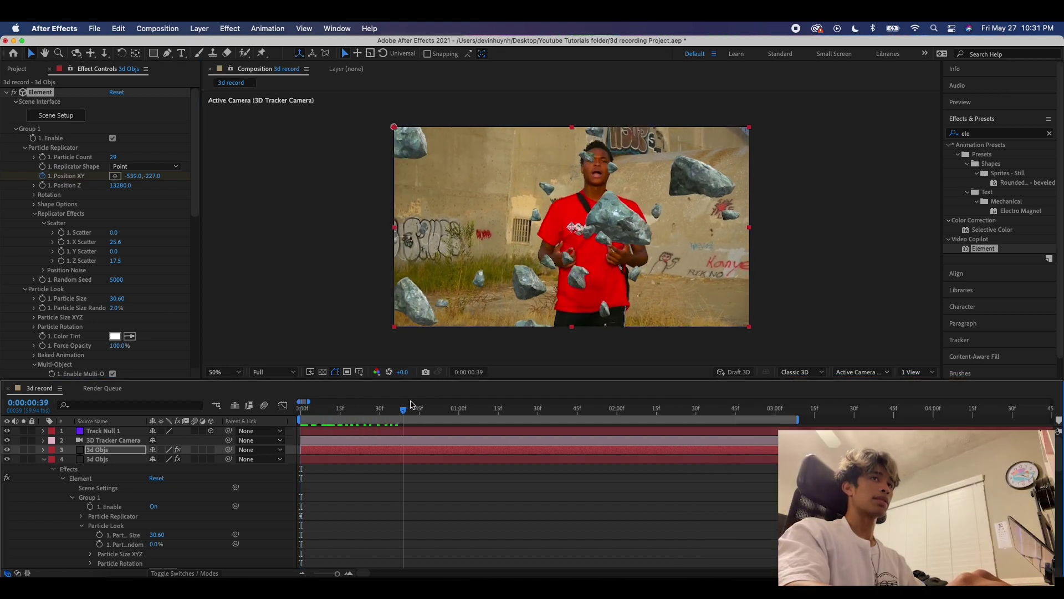
key(space)
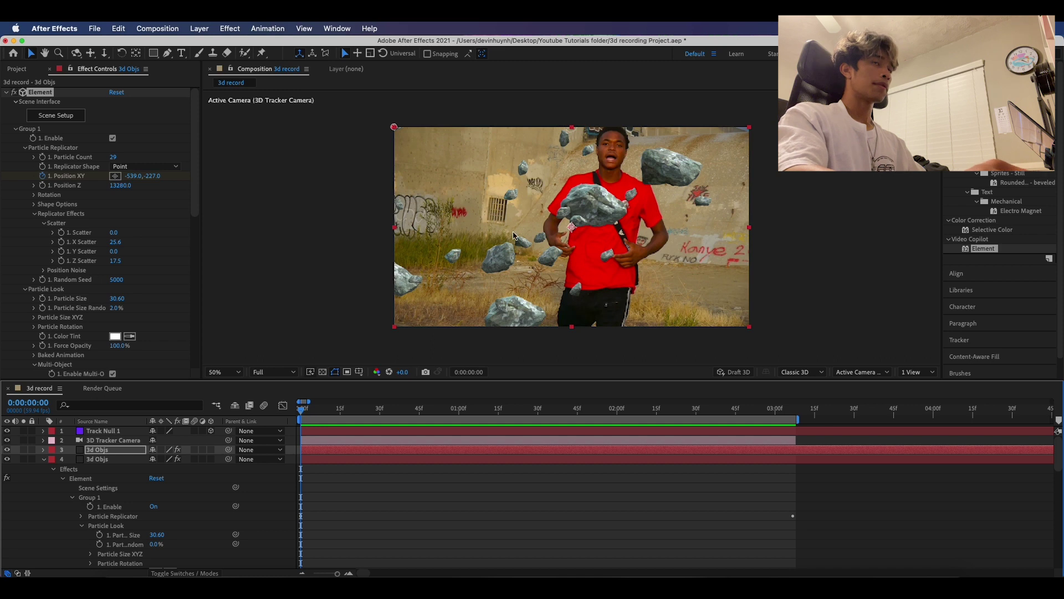
- Swap the start and end Position XY keyframes on the upper 3d Objs layer to reverse its rocks' drift, and preview the motion
click(43, 459)
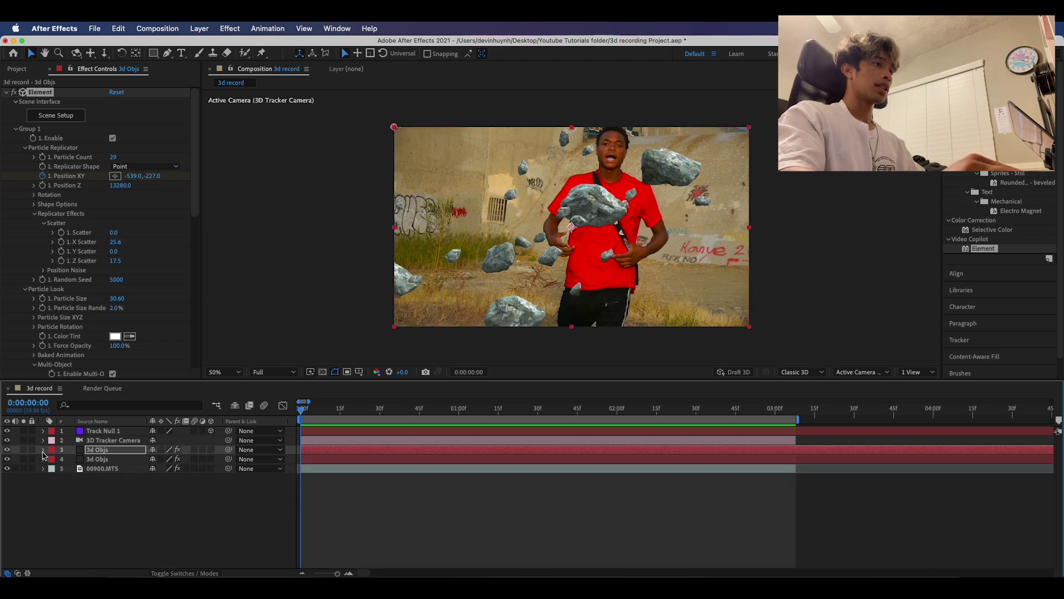
click(43, 449)
click(54, 460)
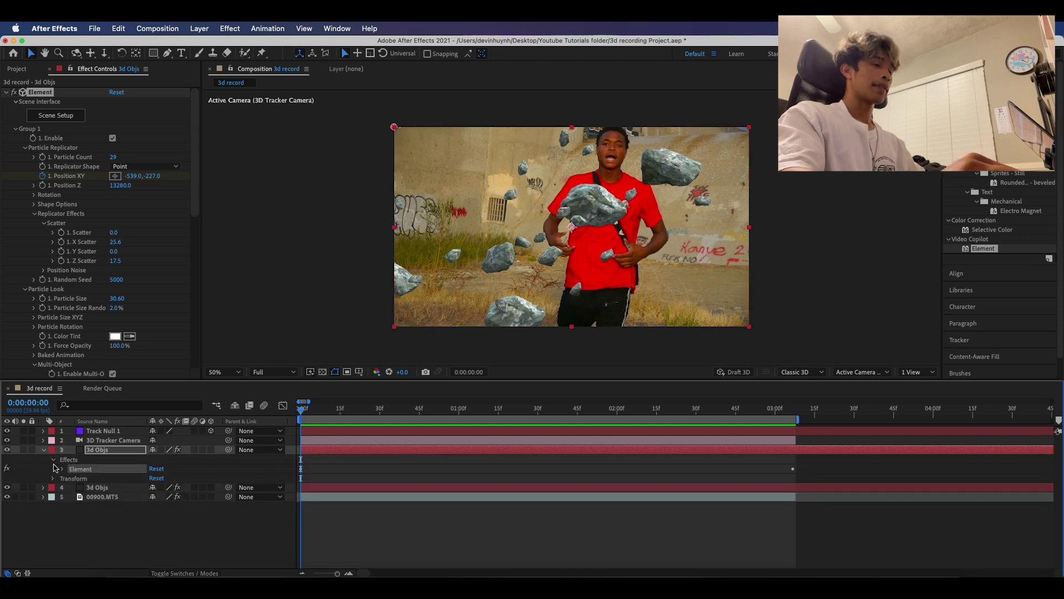
click(62, 470)
click(72, 451)
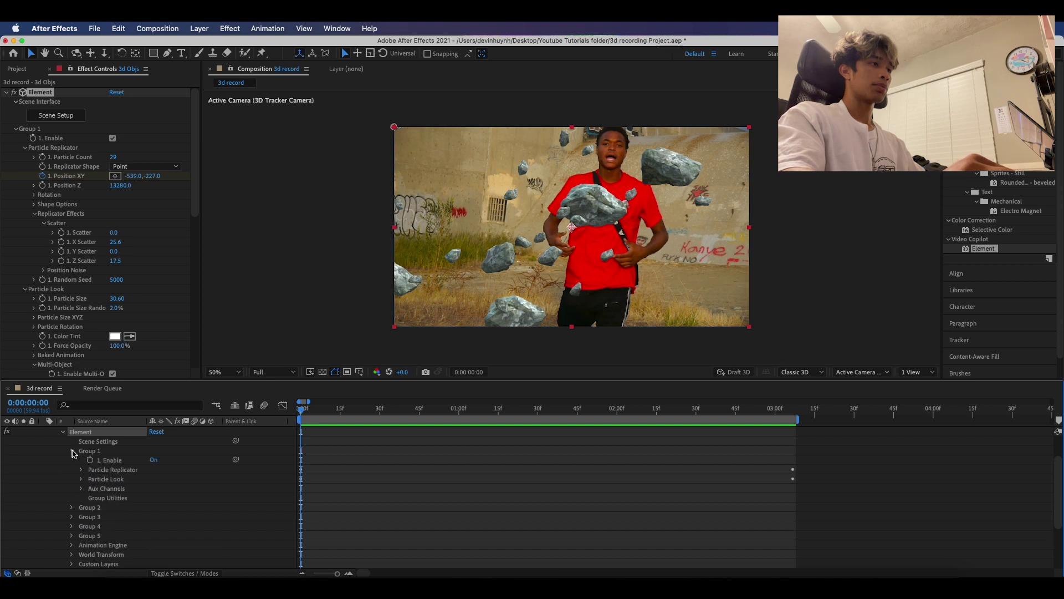
click(81, 470)
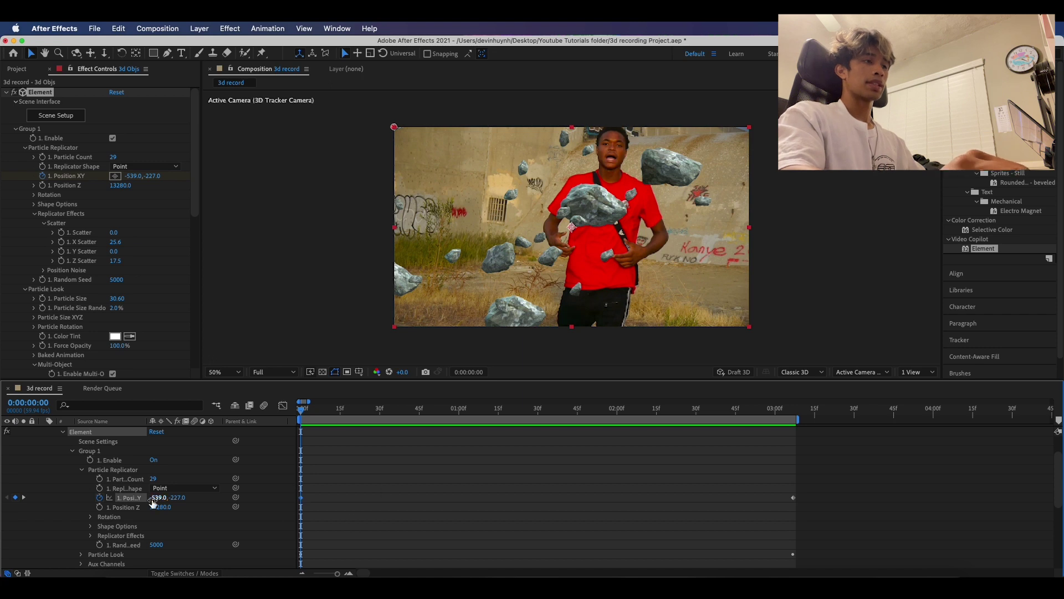
drag(301, 501, 346, 502)
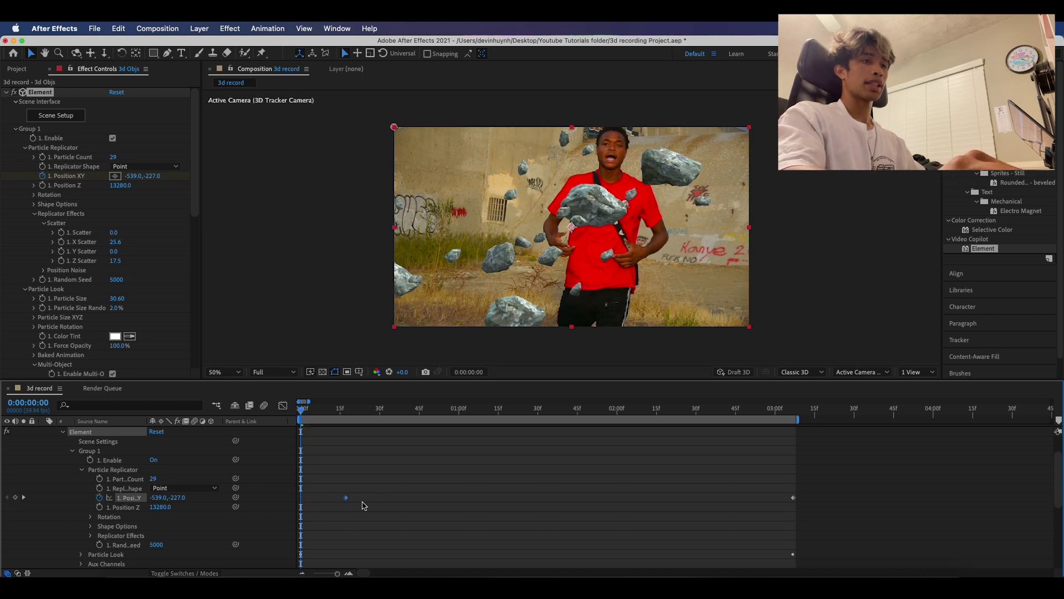
drag(793, 498, 342, 487)
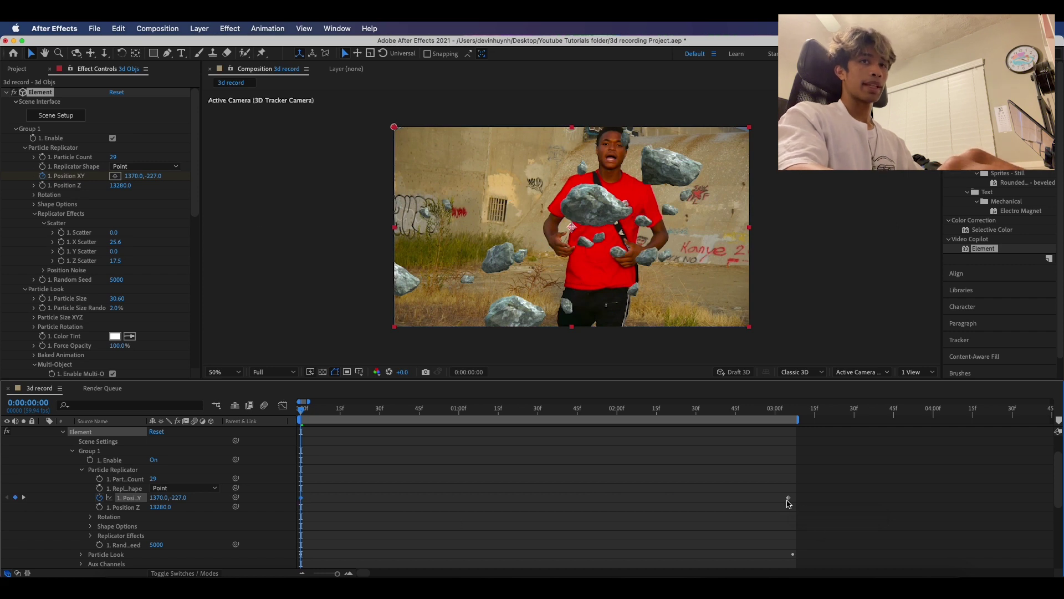
key(space)
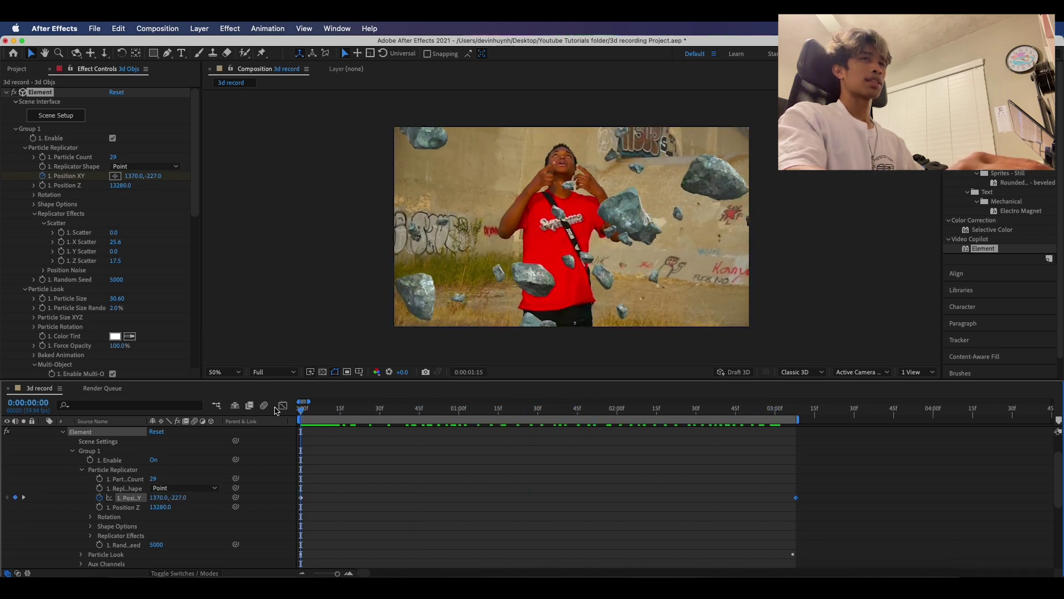
key(space)
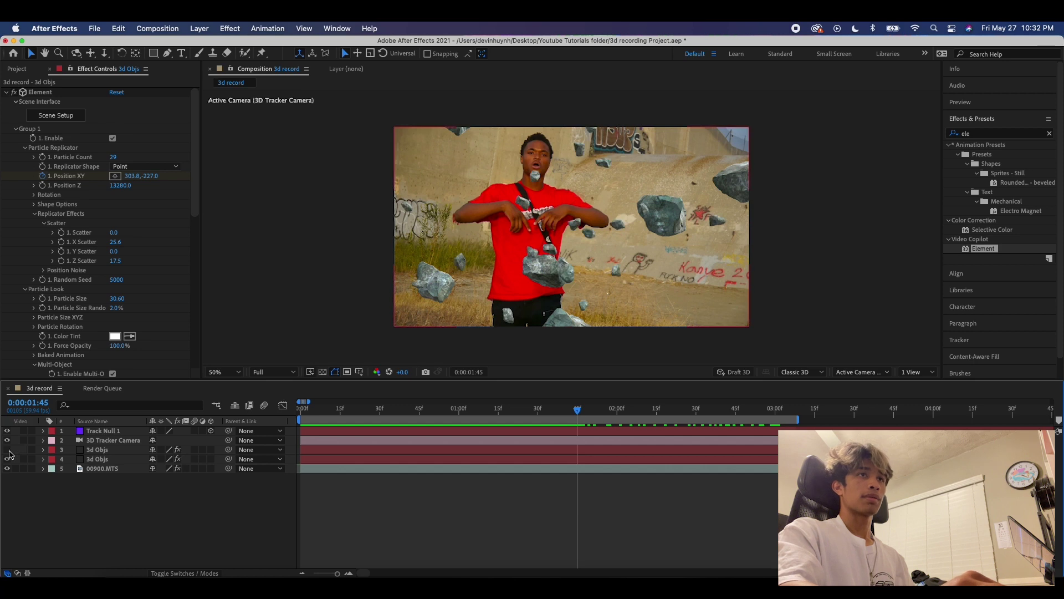
- Rename the upper 3d Objs layer to "3d Objs back" and place it below the other 3d Objs layer
click(111, 452)
right_click(110, 452)
mouse_move(138, 478)
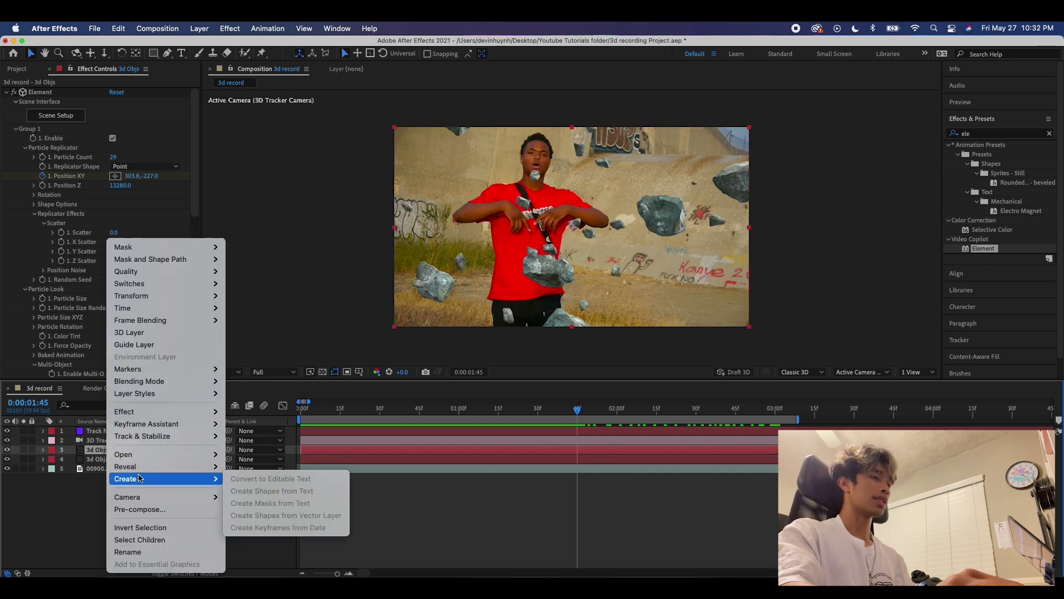
click(145, 552)
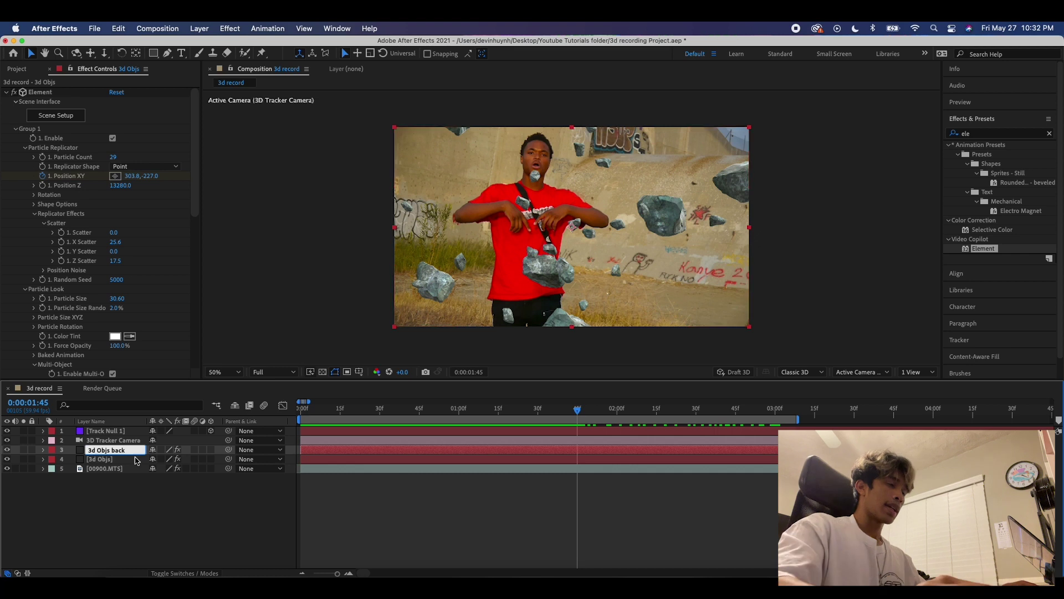
key(Return)
drag(127, 450, 107, 468)
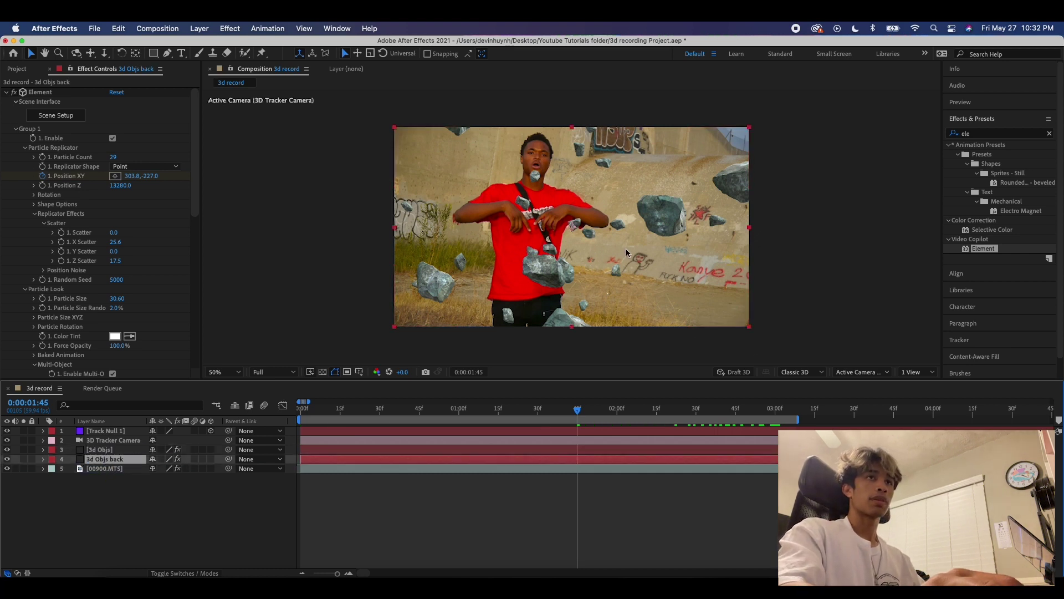
- Inspect the rocks around the subject up close and play the composition back from the beginning
key(period)
key(period)
key(period)
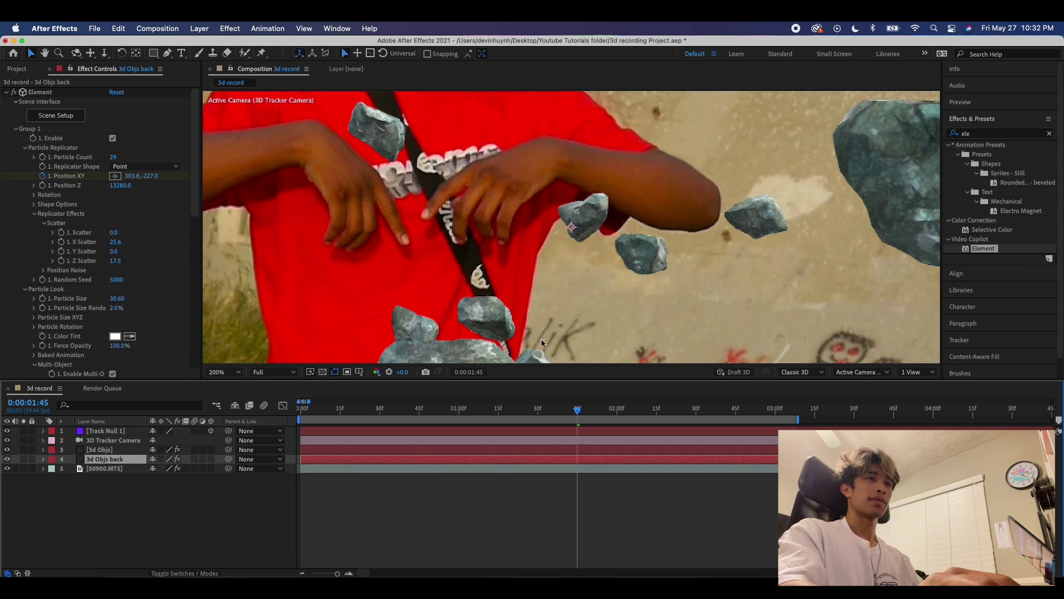
key(comma)
key(comma)
key(period)
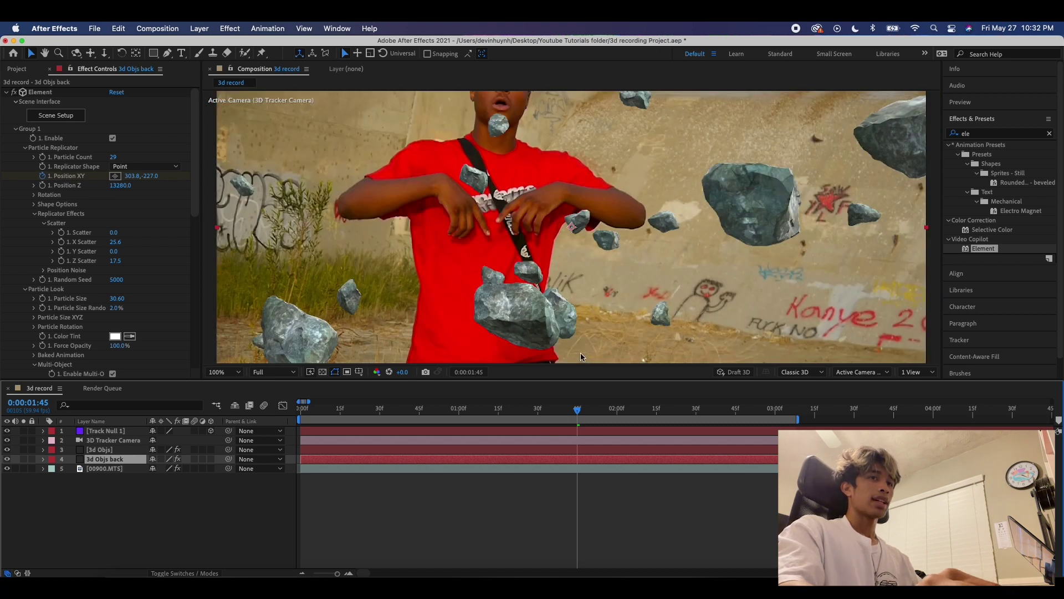
key(comma)
drag(578, 410, 300, 410)
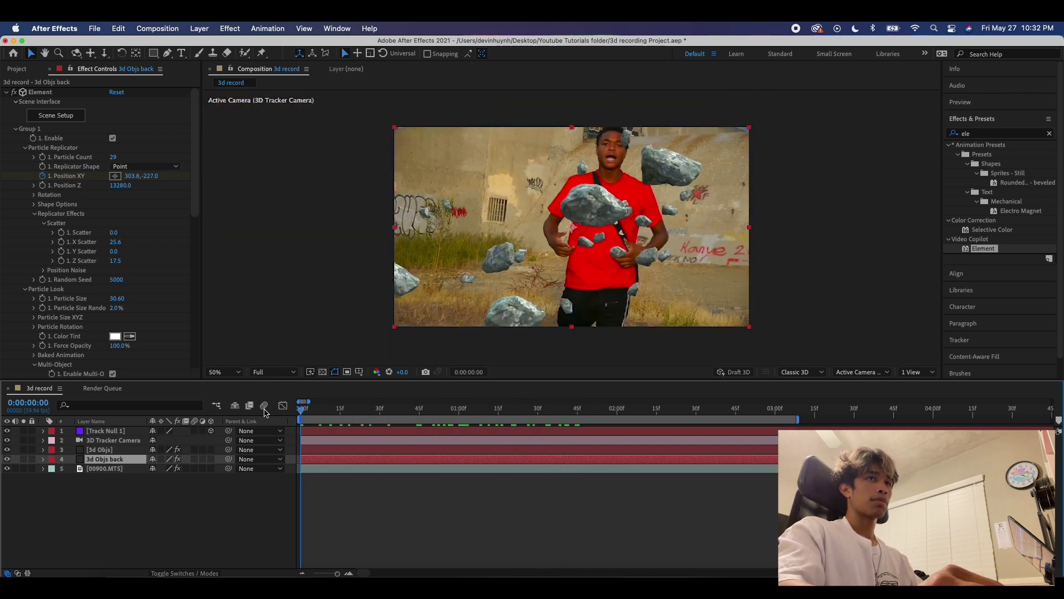
key(space)
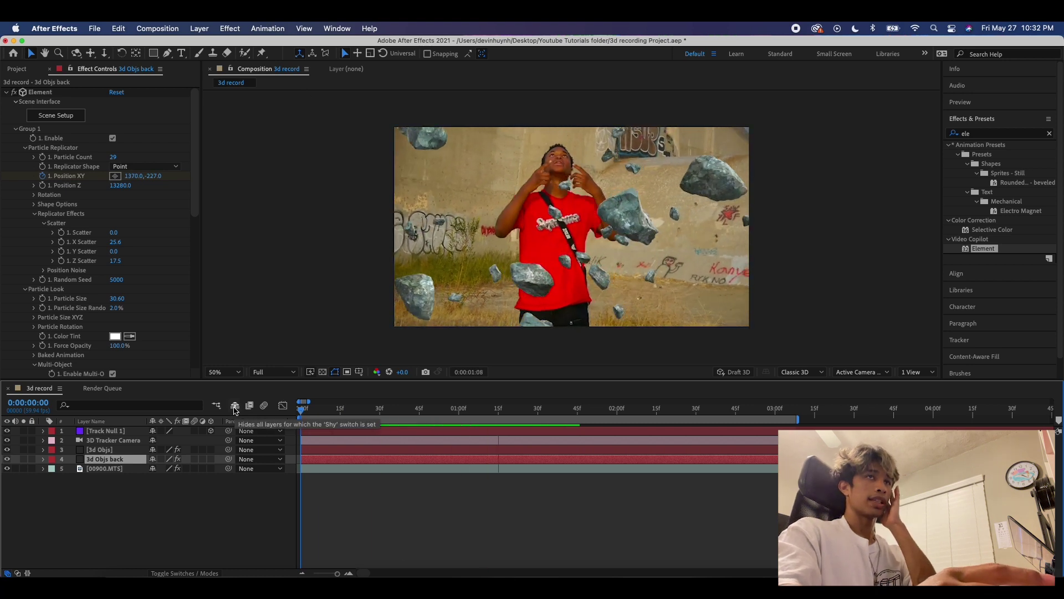
key(space)
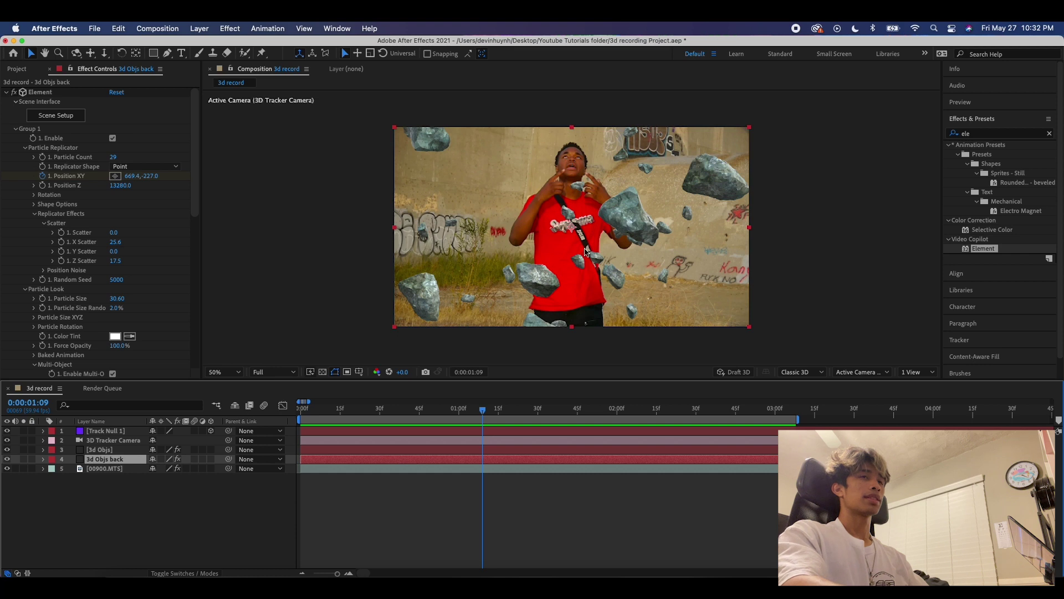
key(space)
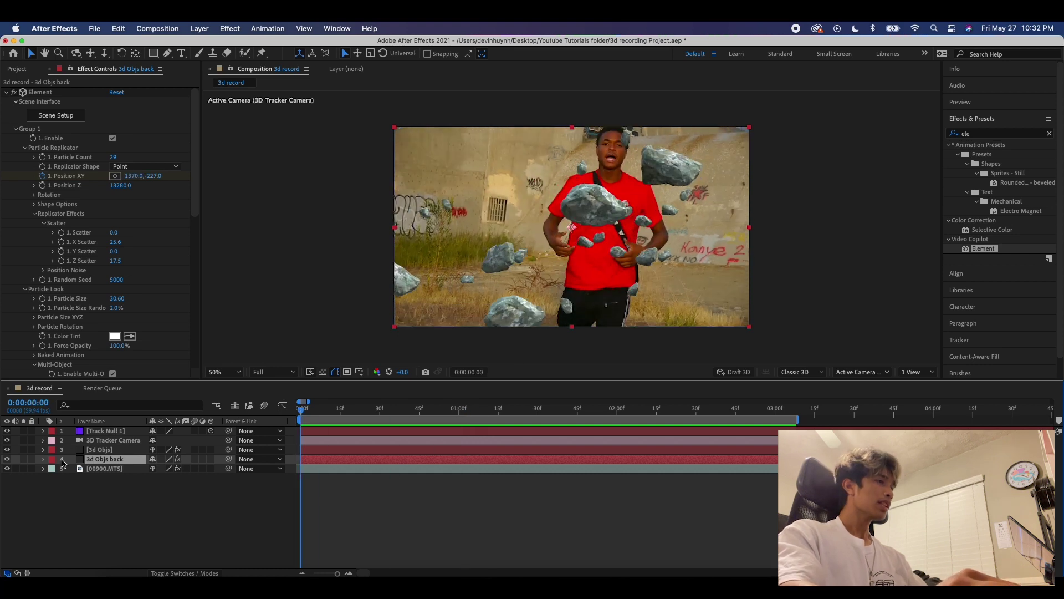
- Duplicate the 00900.MTS footage layer and delete the 3D Camera Tracker effect from the copy
click(120, 476)
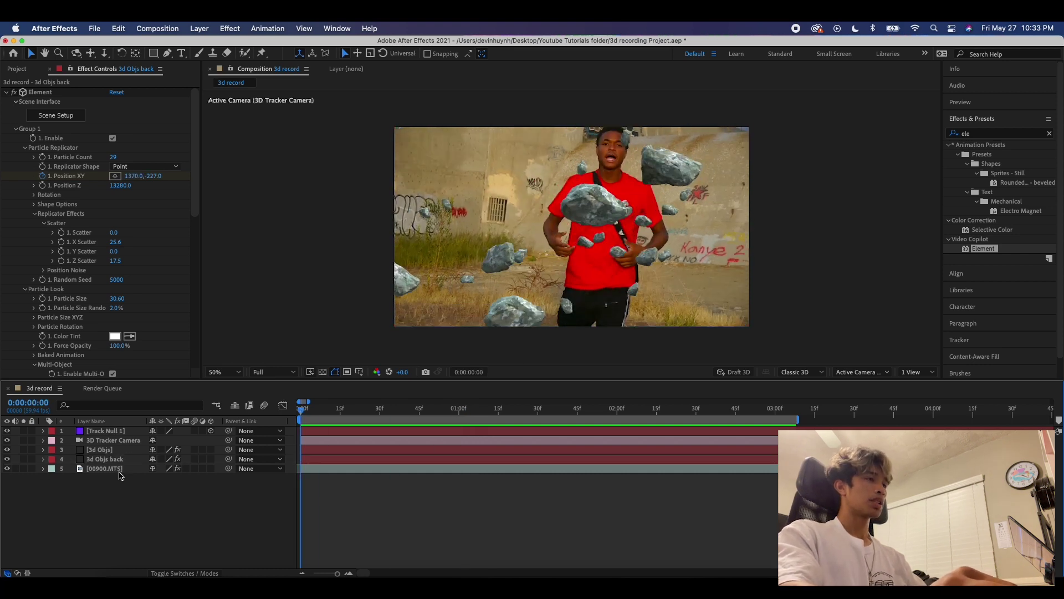
click(119, 471)
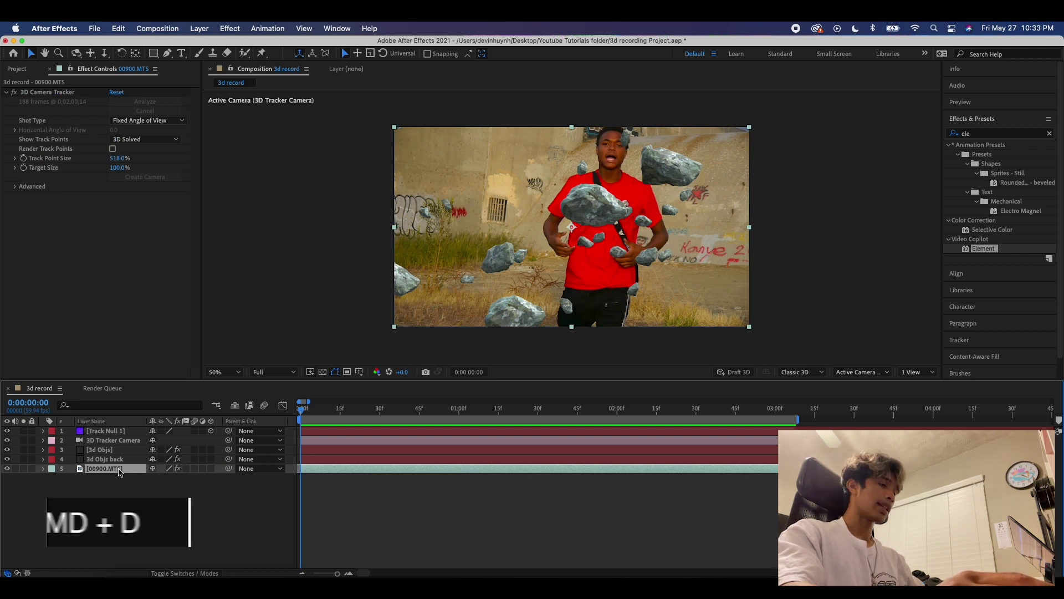
key(super+d)
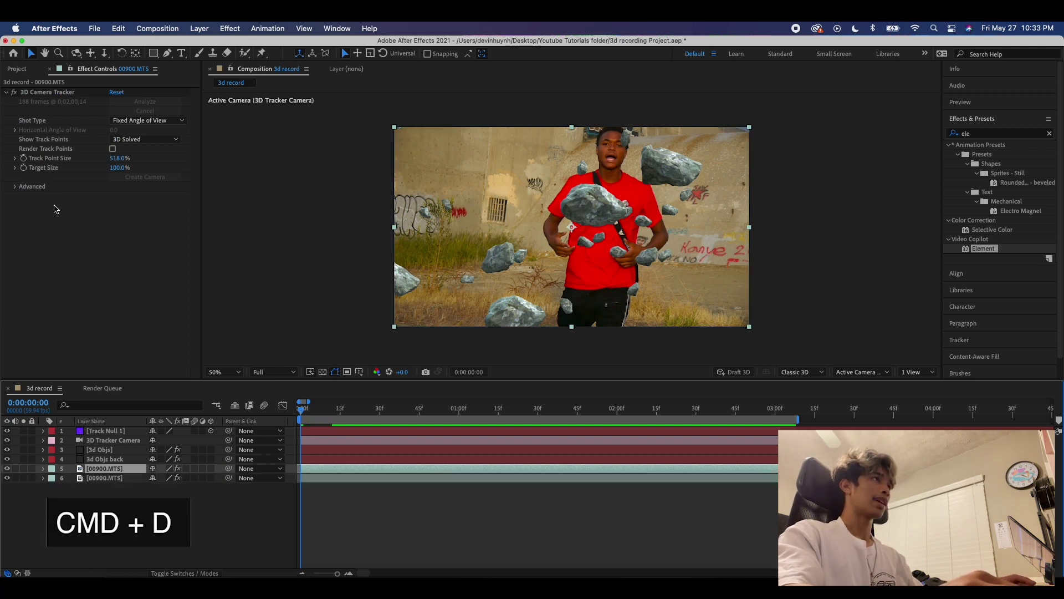
click(38, 91)
key(Delete)
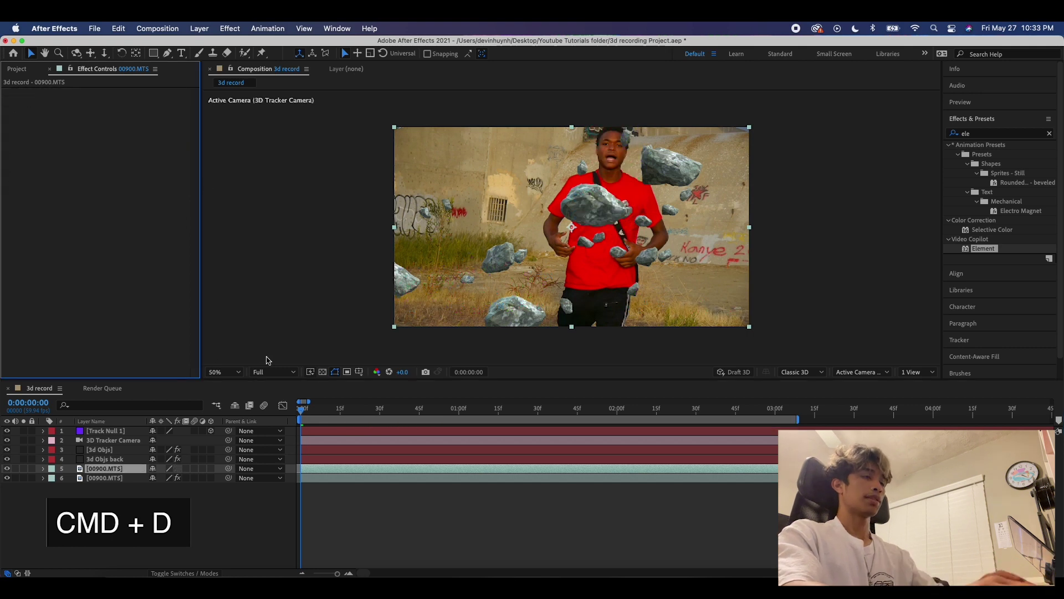
- Place the footage copy at the top of the layer stack and outline the subject on its first frame with the Roto Brush
drag(89, 470, 289, 427)
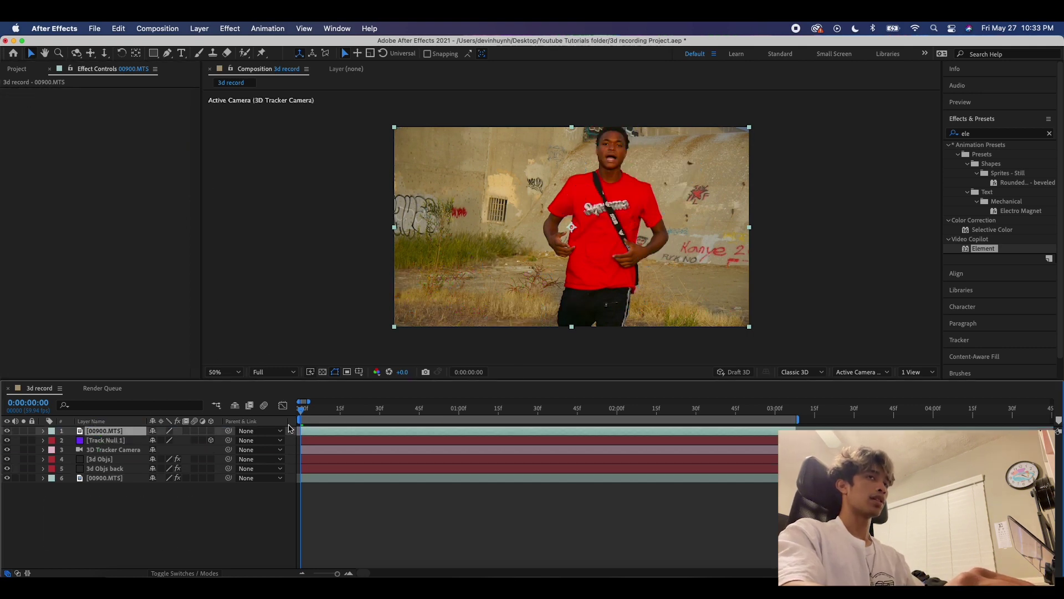
double_click(601, 268)
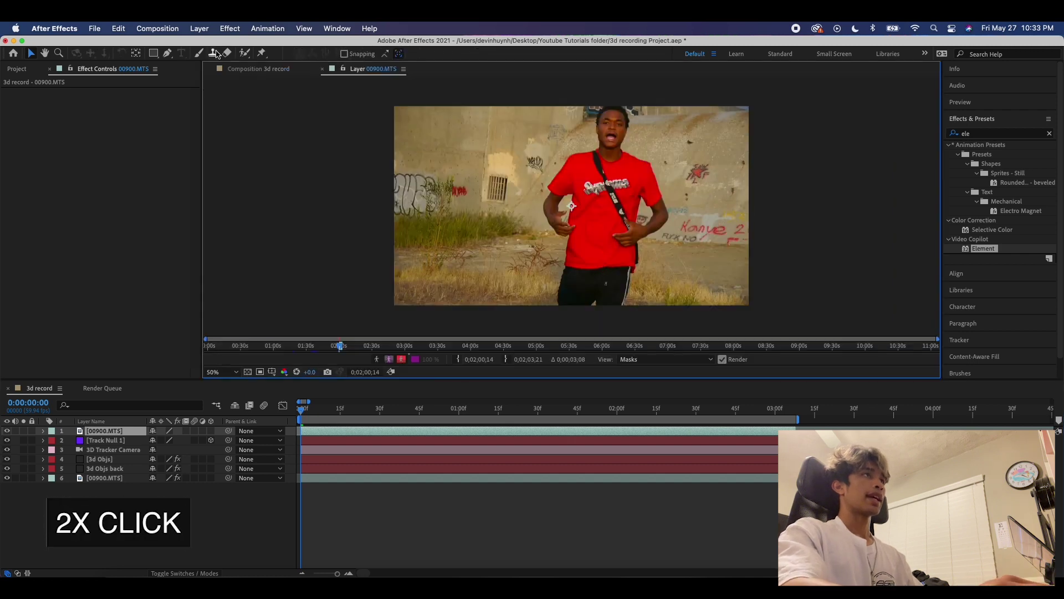
click(244, 53)
drag(617, 113, 599, 237)
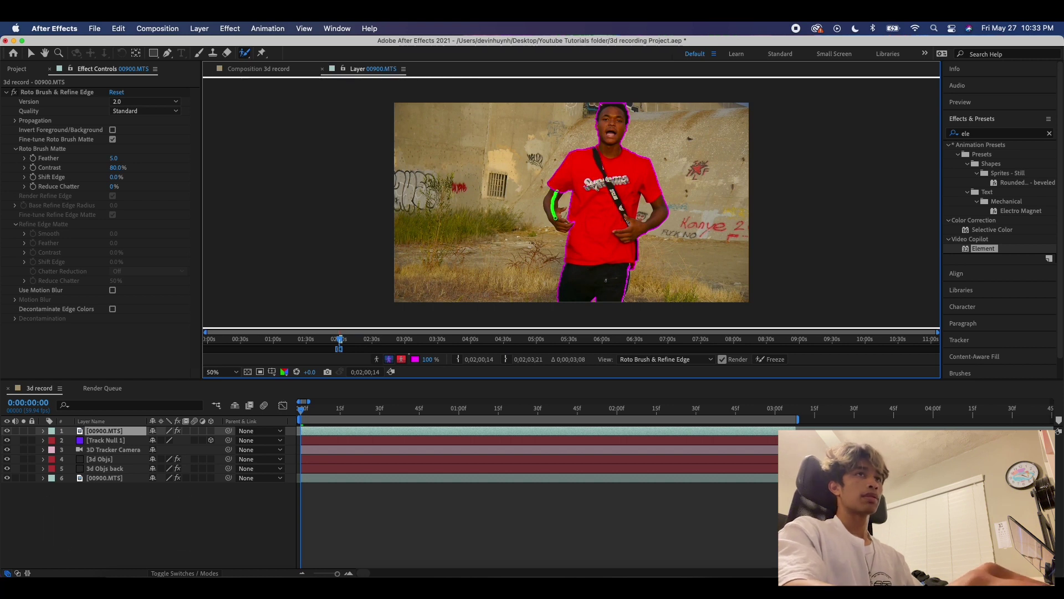
drag(555, 218, 556, 224)
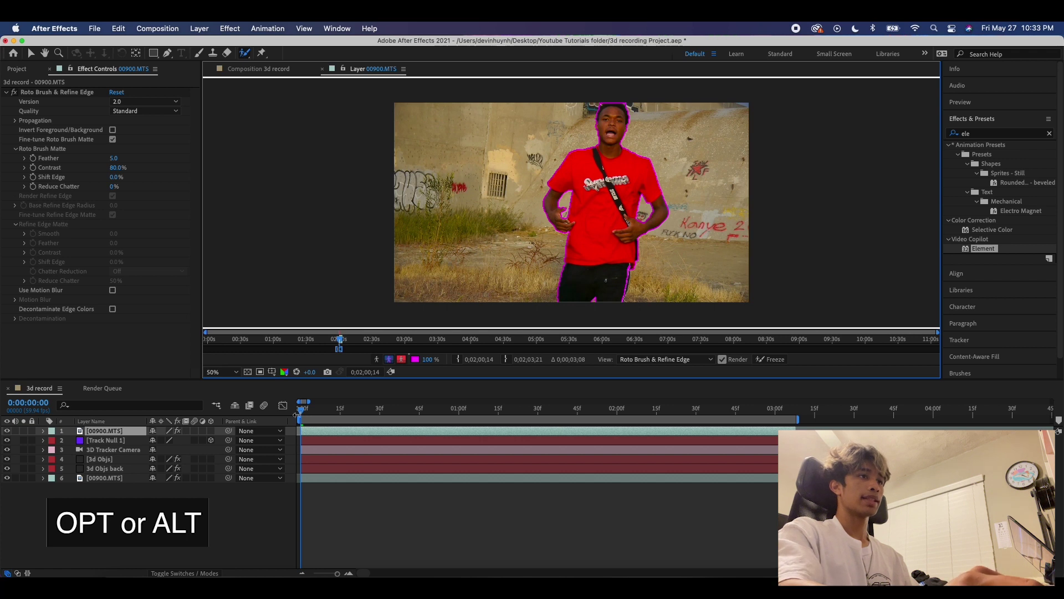
- Propagate the Roto Brush selection through the clip to 0:00:03:05 and freeze it
drag(298, 415, 329, 412)
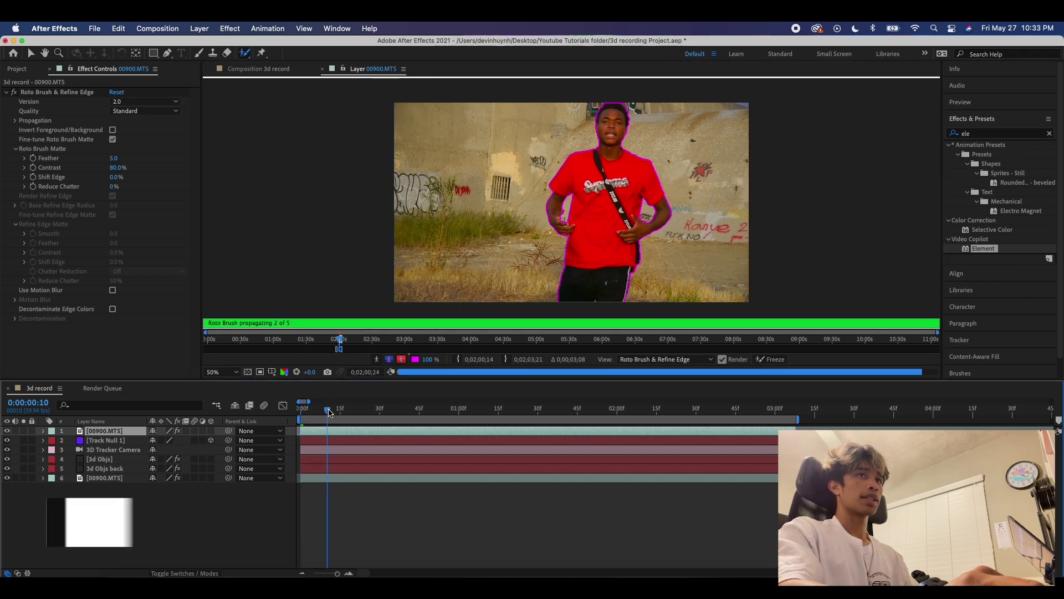
mouse_move(328, 412)
mouse_down()
mouse_move(695, 415)
mouse_move(815, 427)
mouse_up()
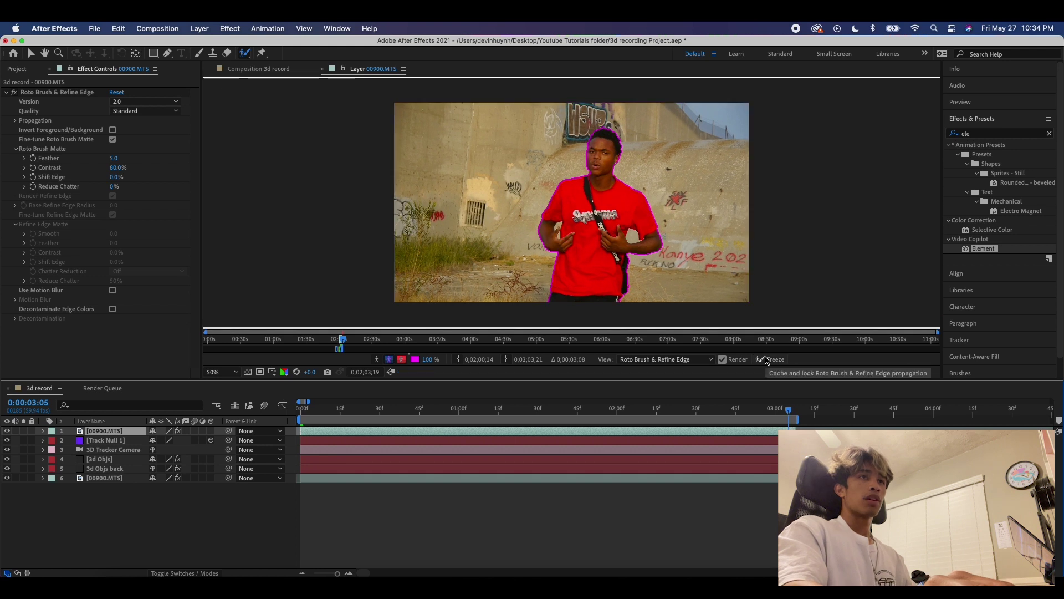
click(767, 359)
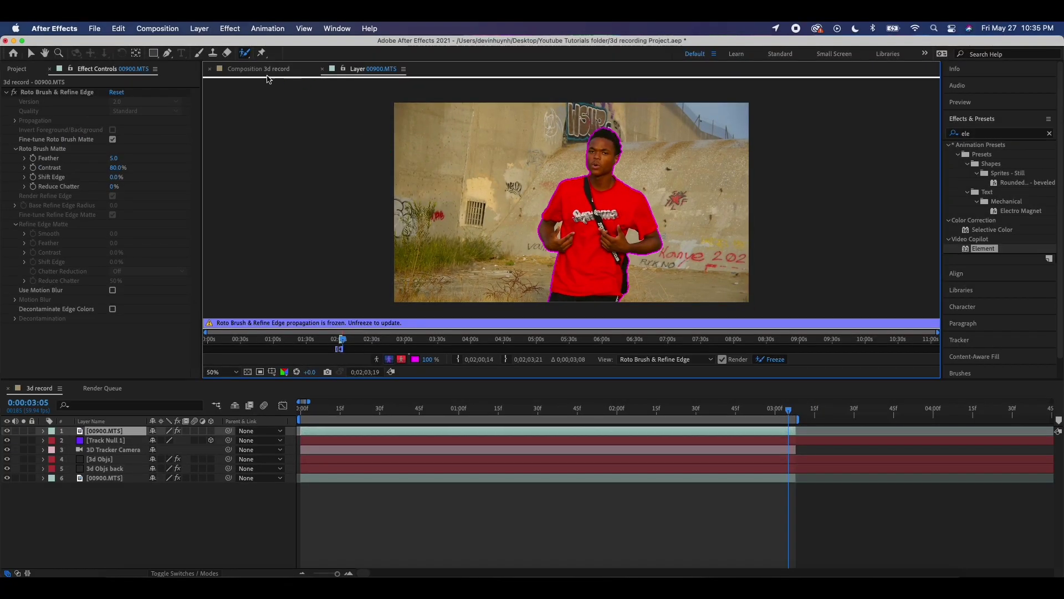
- Return to the 3d record composition and move the rotoscoped 00900.MTS layer between 3d Objs and 3d Objs back
click(266, 72)
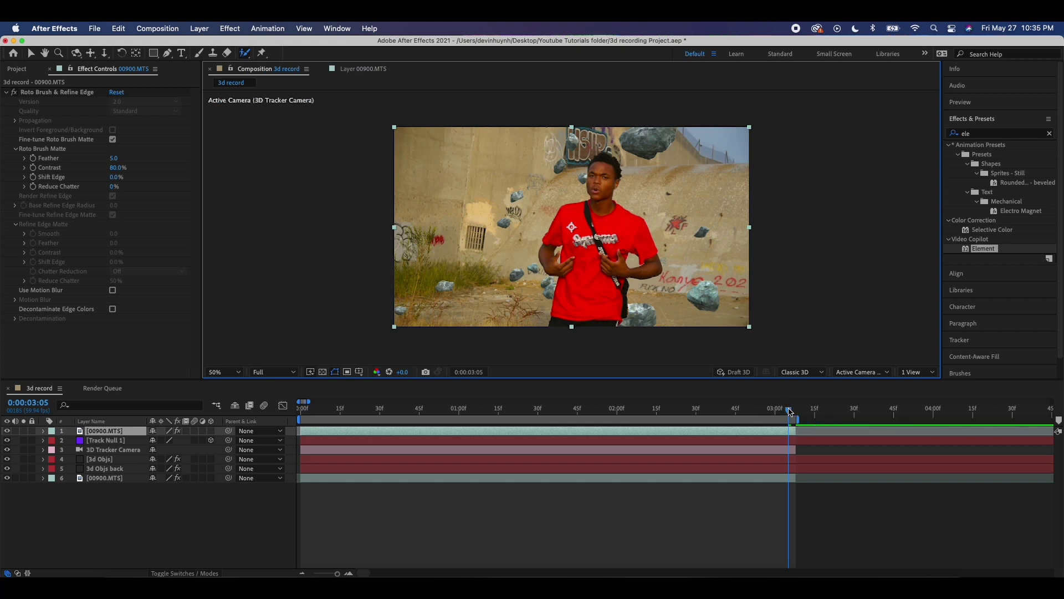
drag(790, 411, 623, 413)
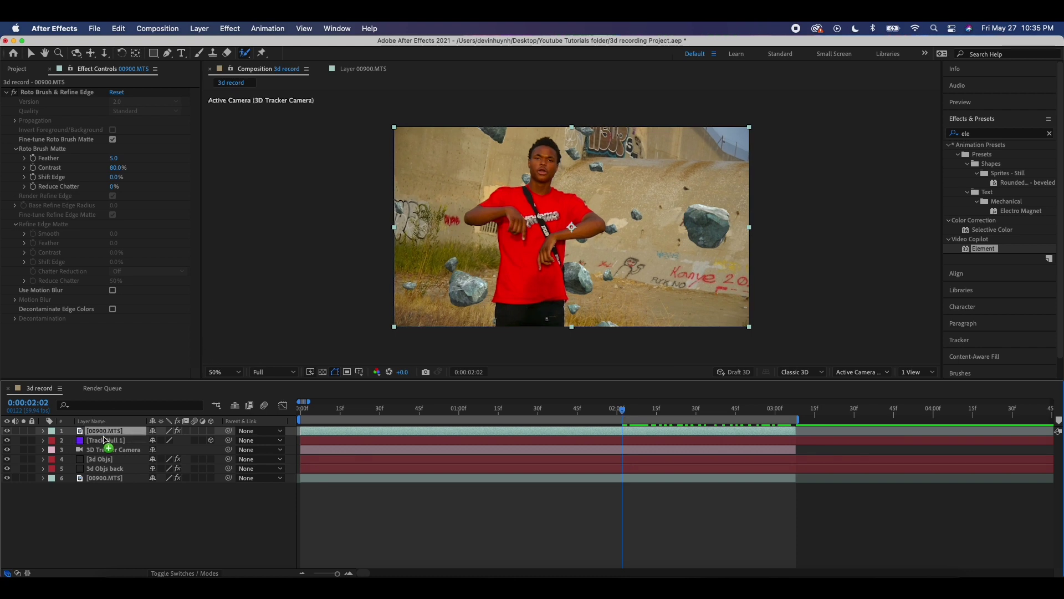
drag(104, 439, 104, 467)
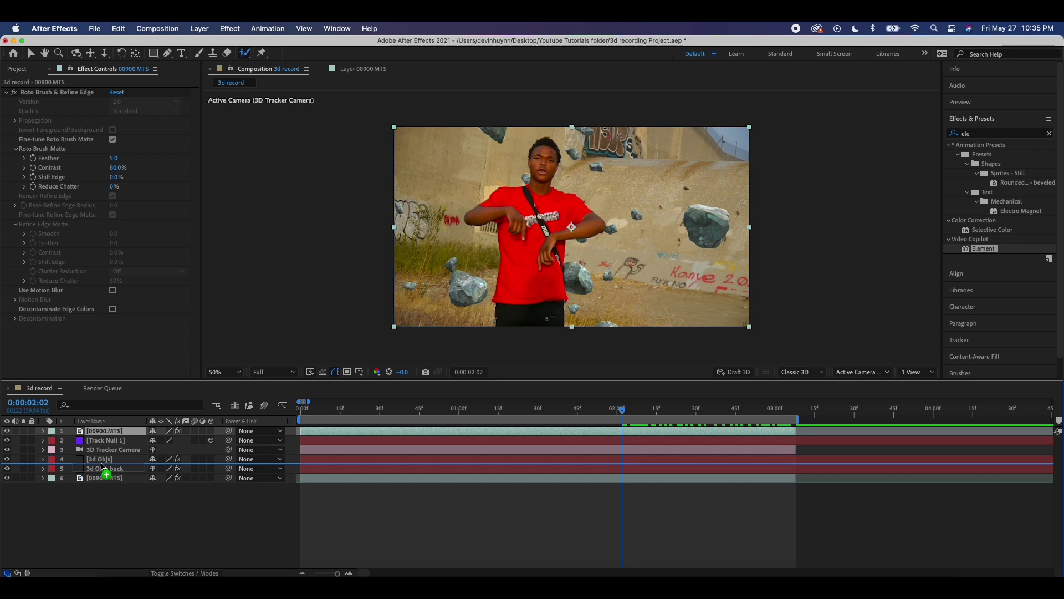
drag(103, 468, 103, 467)
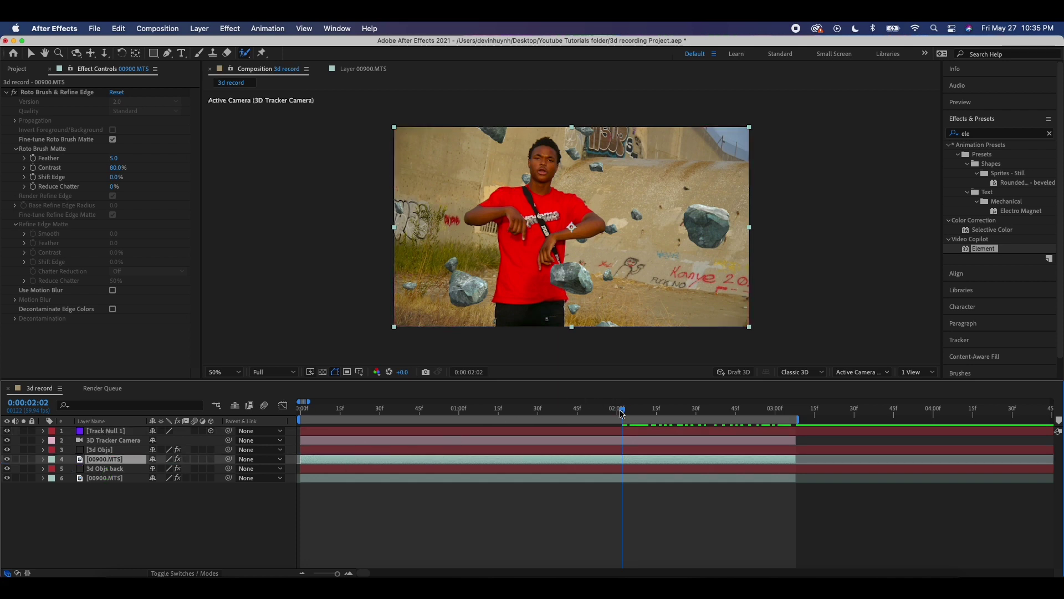
- Play back the composition from near the start to check the rocks in front of and behind the subject
drag(622, 413, 329, 406)
key(space)
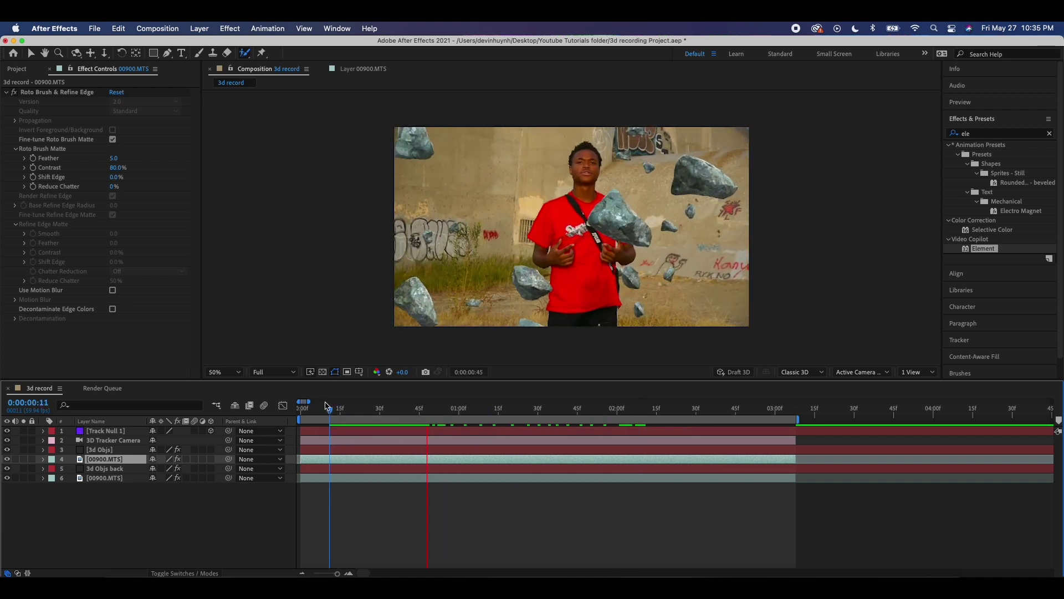
key(space)
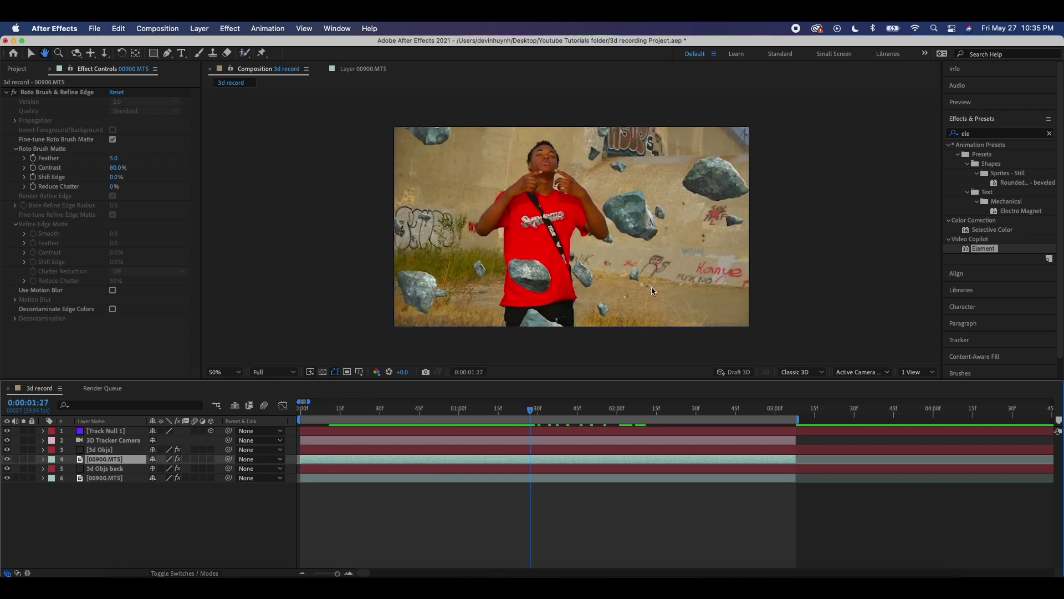
- Apply Gaussian Blur to the 3d Objs layer and set its Blurriness to 13.8
click(968, 137)
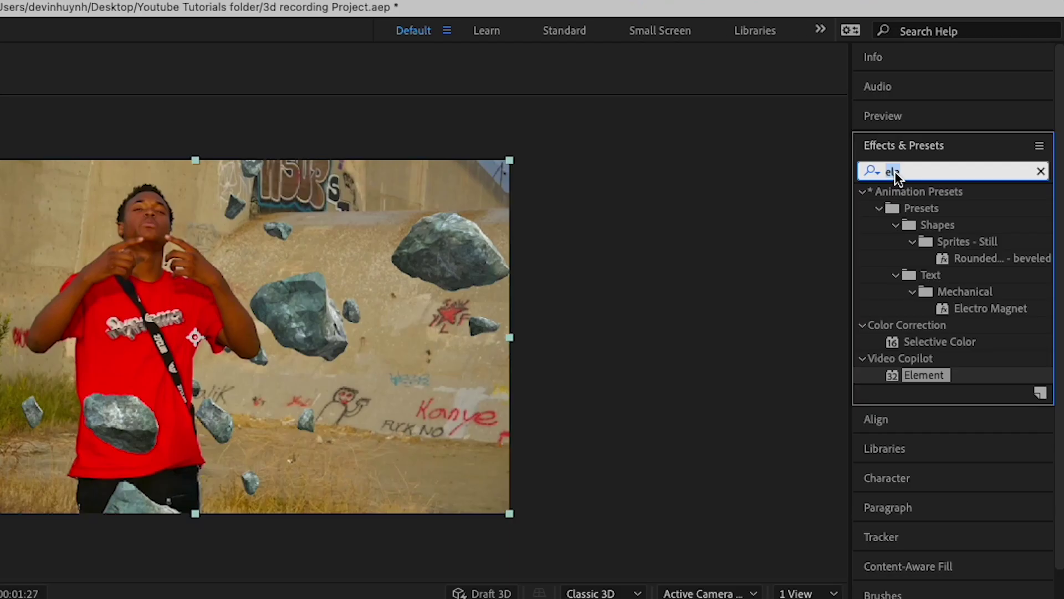
text(gau)
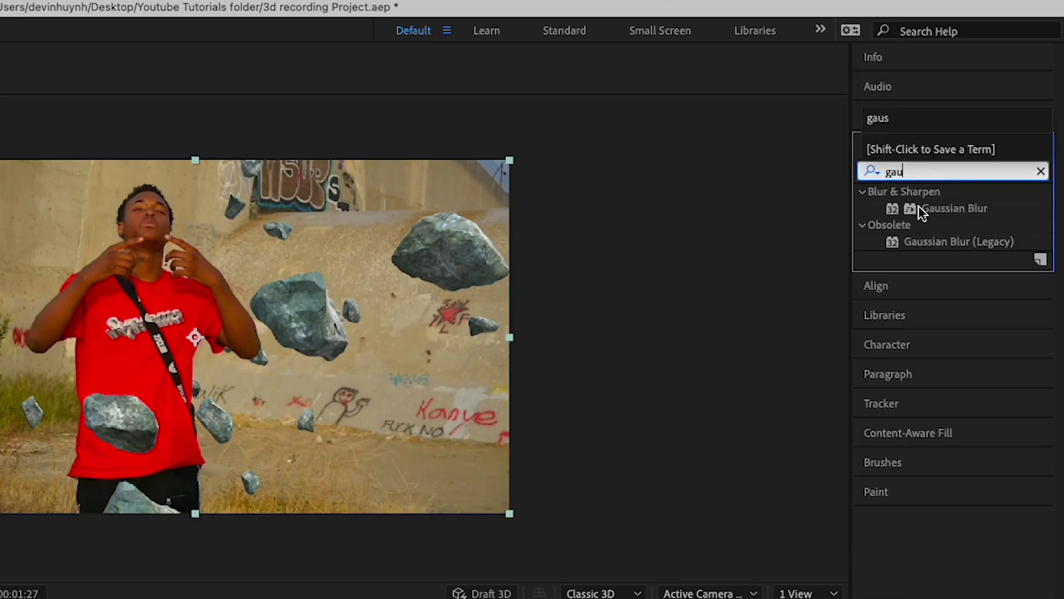
drag(970, 207, 0, 598)
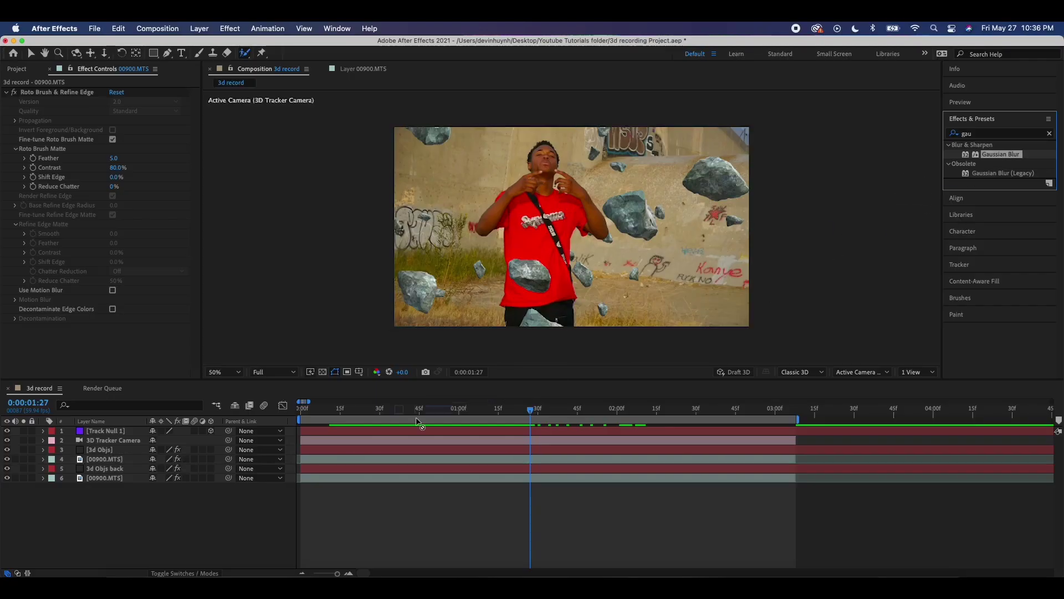
drag(419, 423, 363, 451)
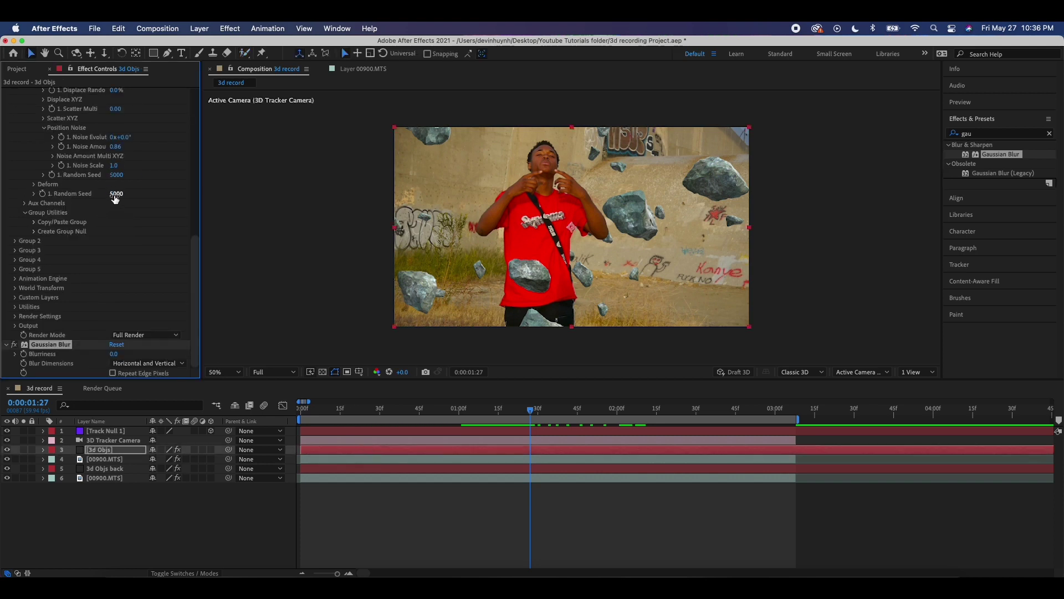
drag(114, 353, 119, 353)
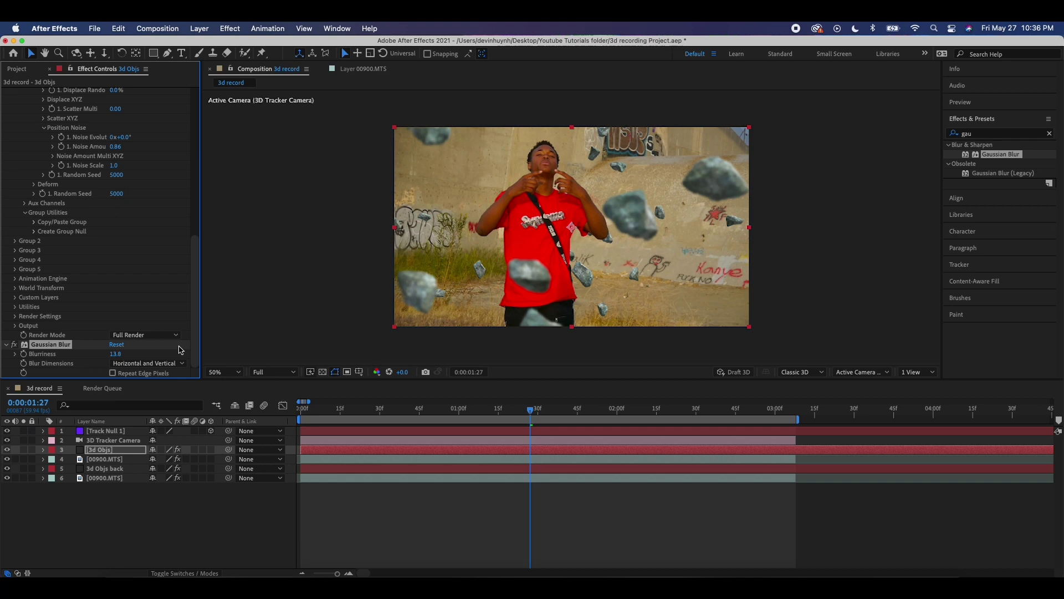
- Play back and scrub the composition from the start to check the blurred foreground rocks
drag(530, 400, 259, 417)
key(space)
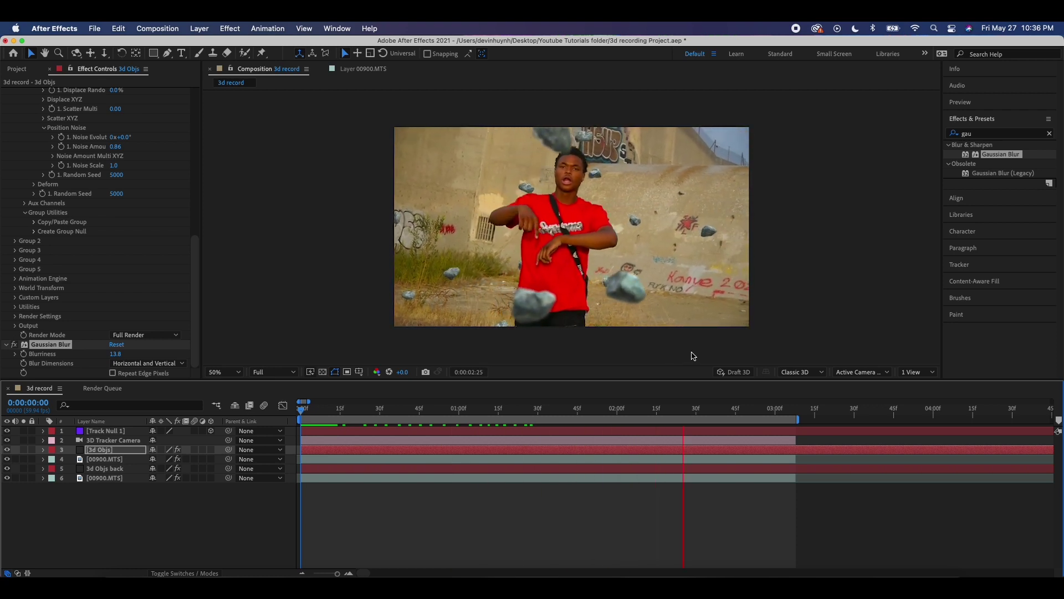
drag(715, 409, 373, 405)
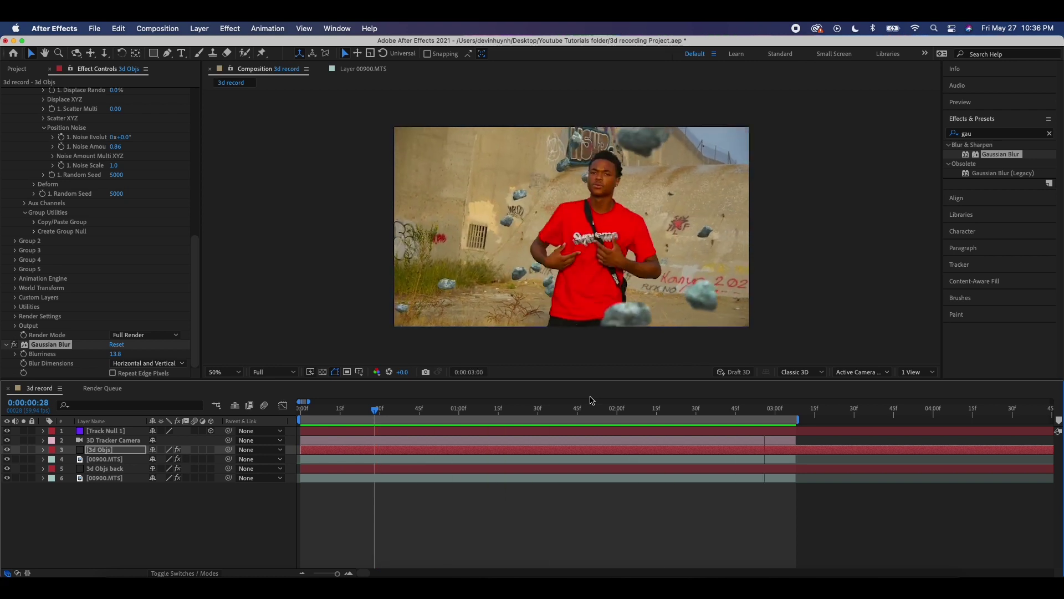
click(564, 246)
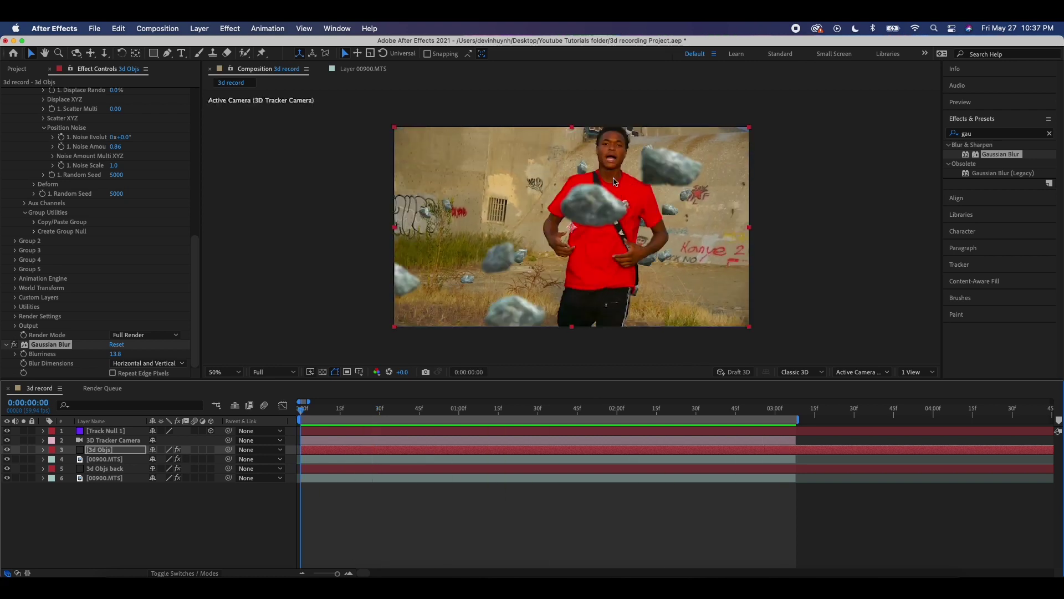
drag(319, 417, 244, 431)
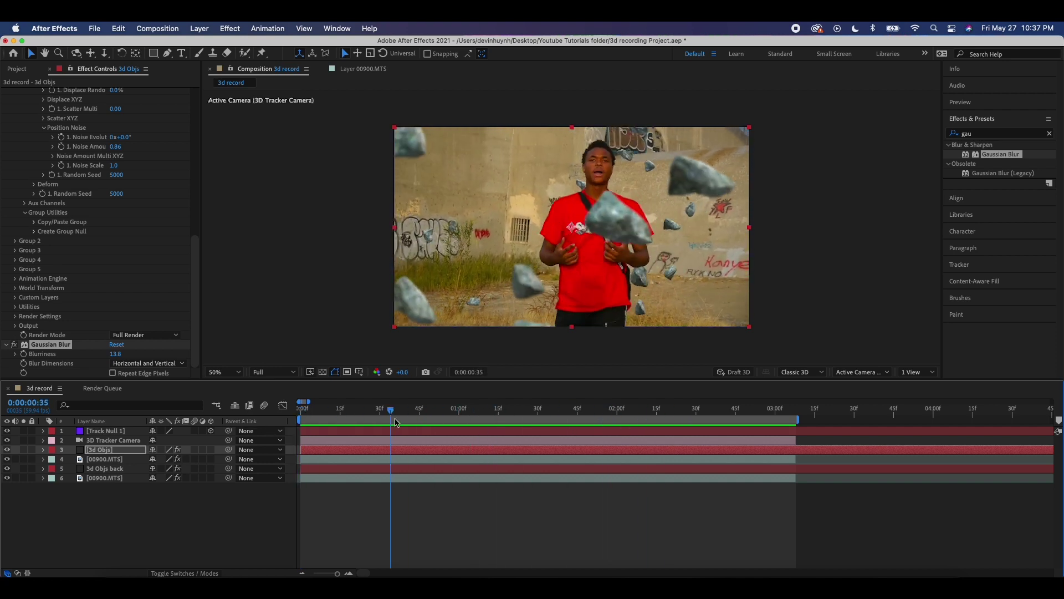